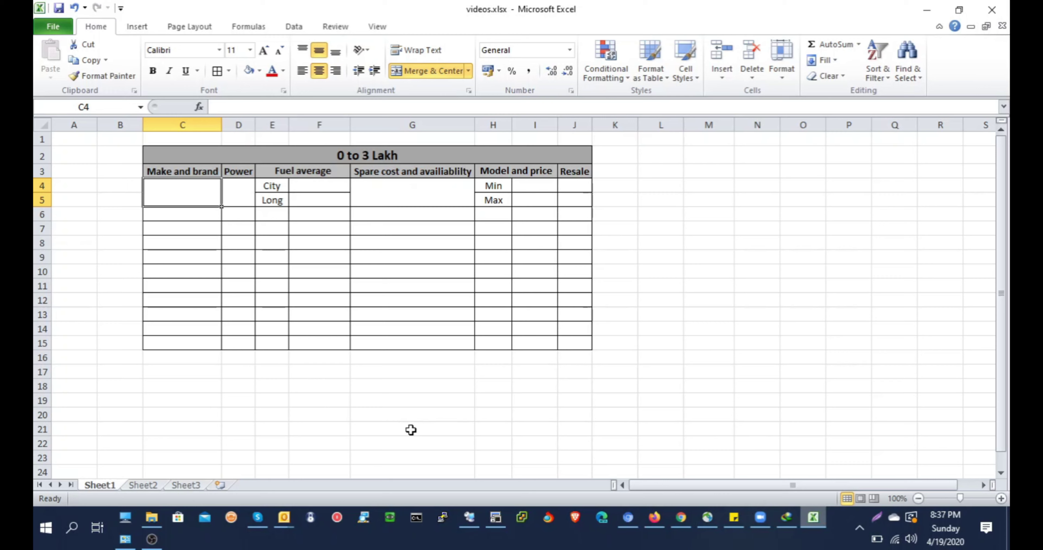
Enter Suzuki Khyber as the first make and brand in C4, with a power of 1000C
type("Suzu")
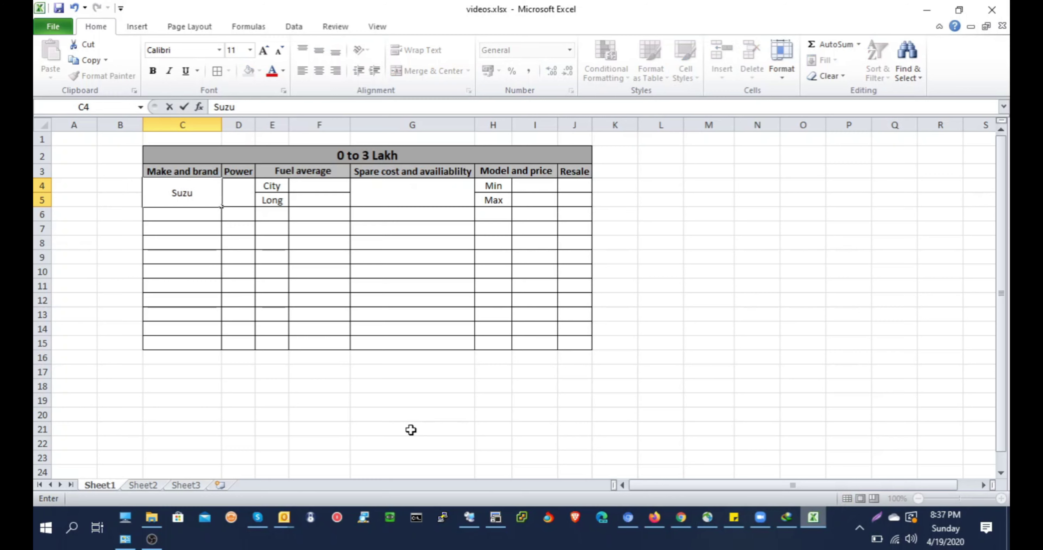
key("BackSpace")
type("uki Khyber")
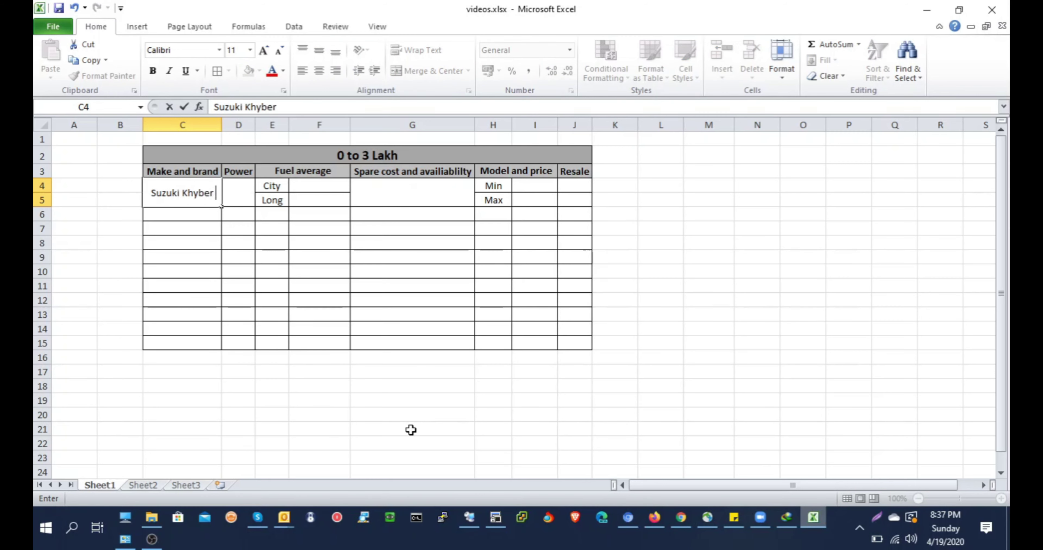
key("Tab")
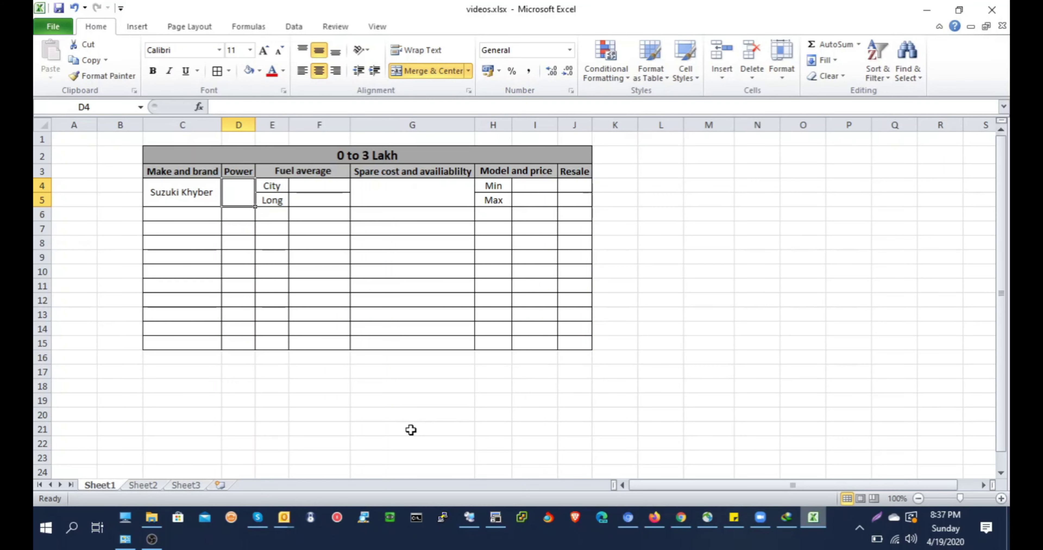
type("100")
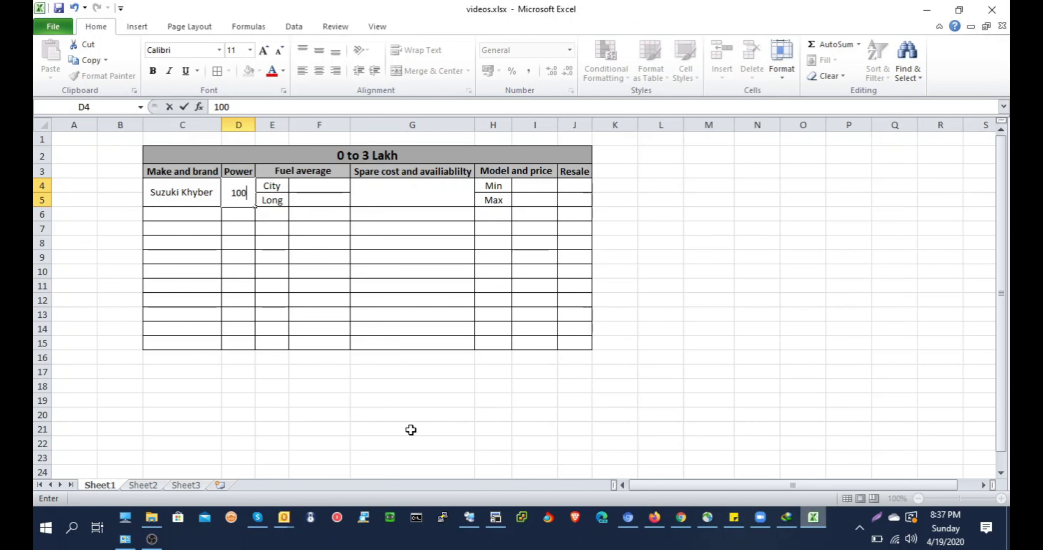
type("0C")
key("Tab")
Try to enter 10-14 as the Suzuki Khyber's city fuel average in F4, and clear the cell
key("Right")
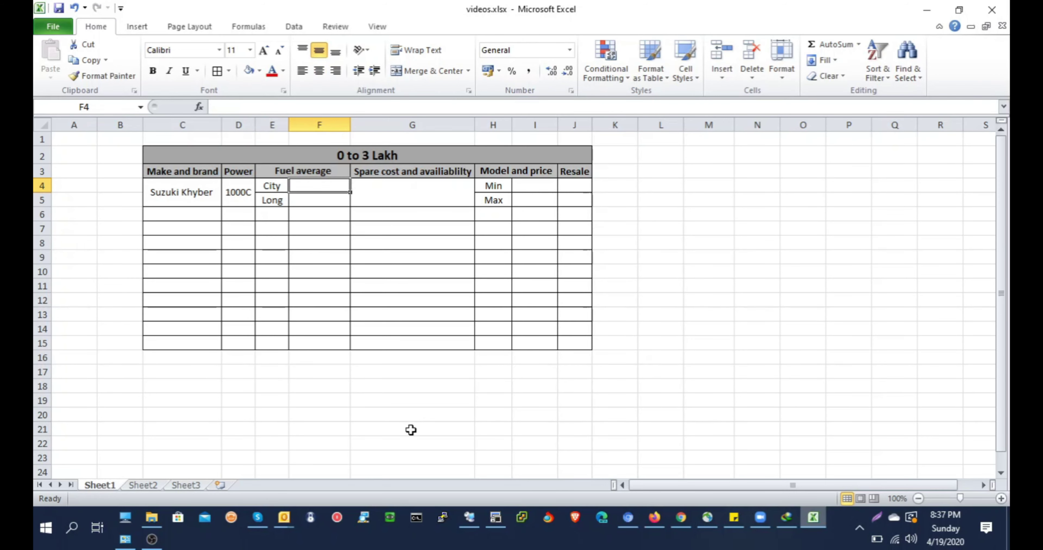
type("10")
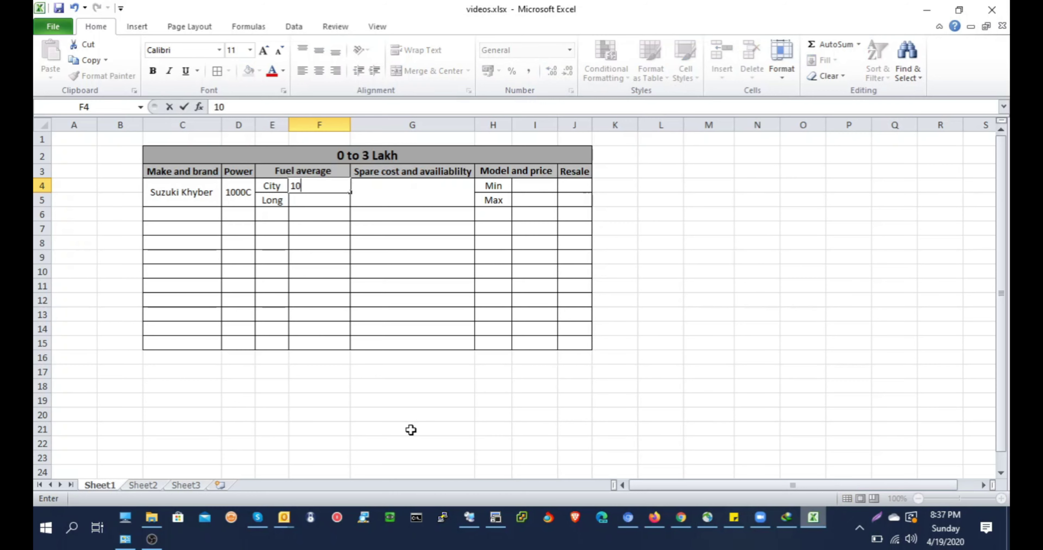
type("-14")
key("Return")
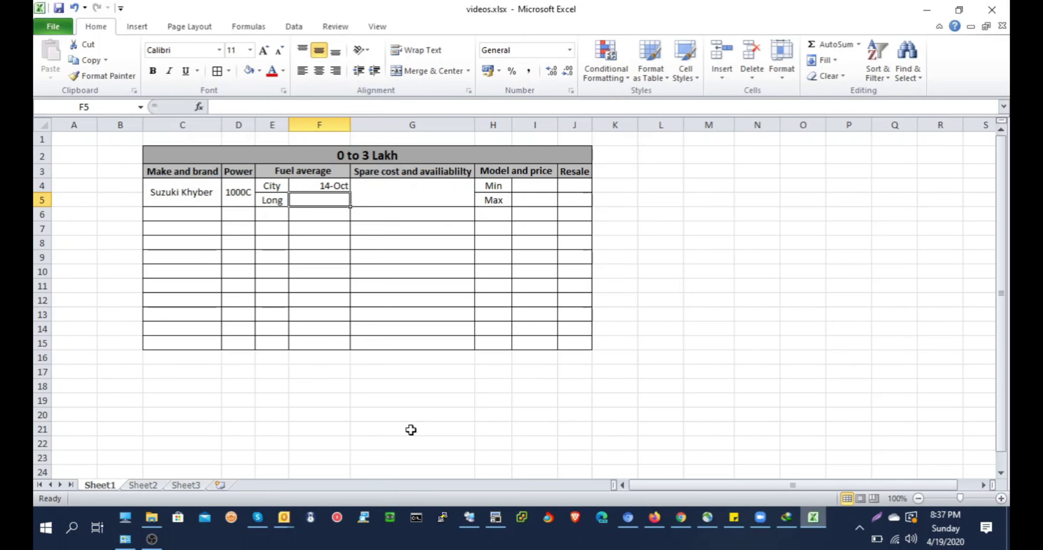
key("Up")
key("Delete")
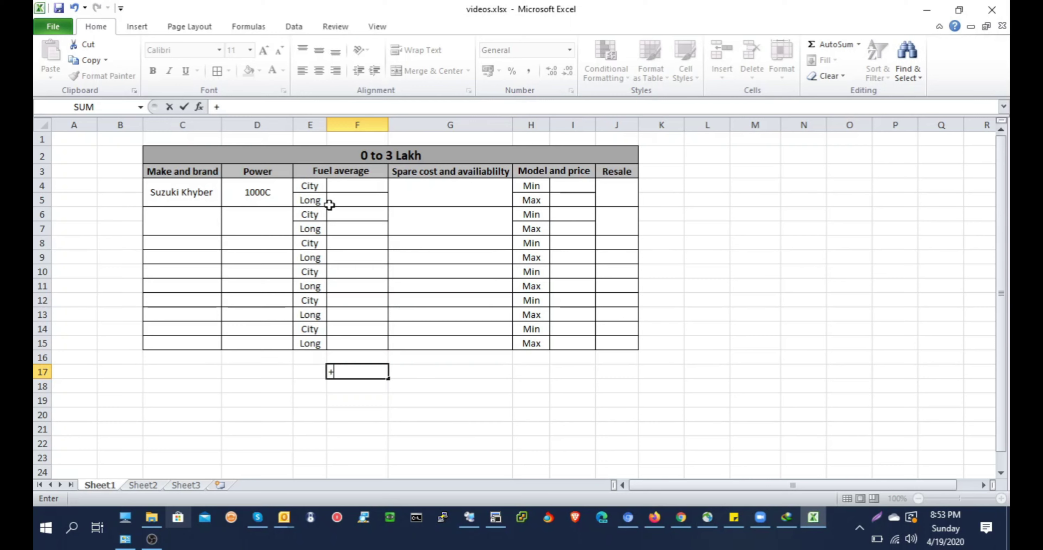
left_click(346, 189)
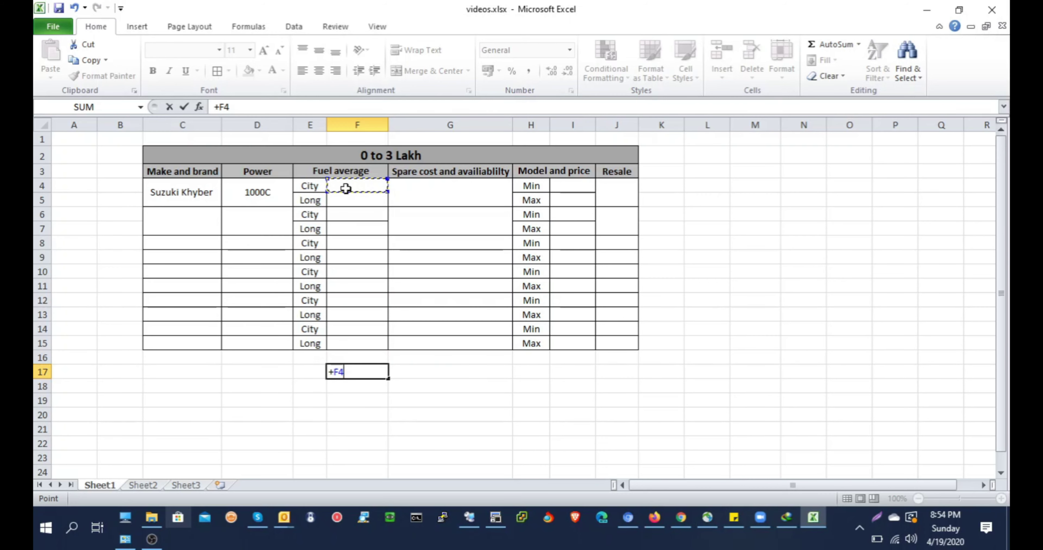
left_click(380, 393)
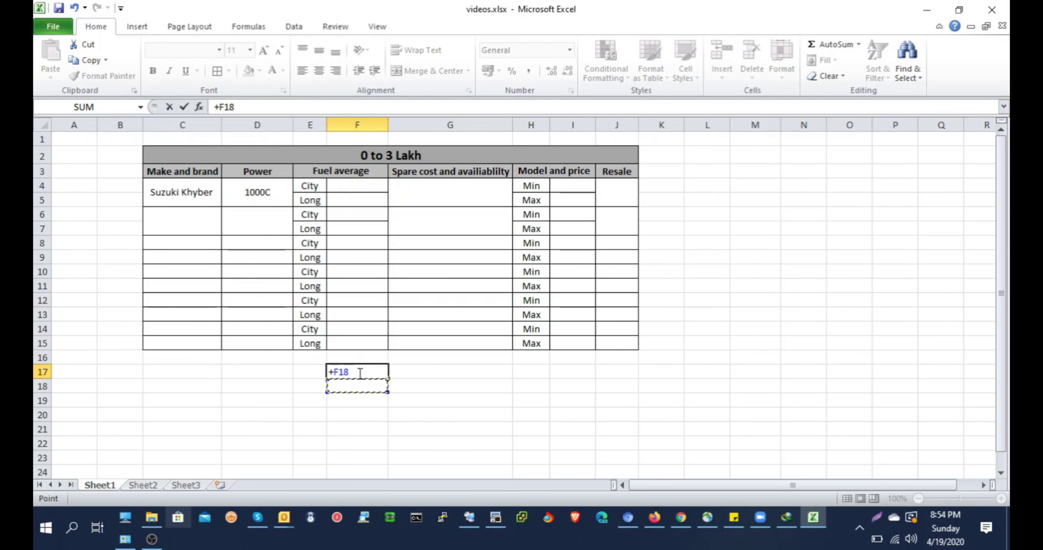
key("Escape")
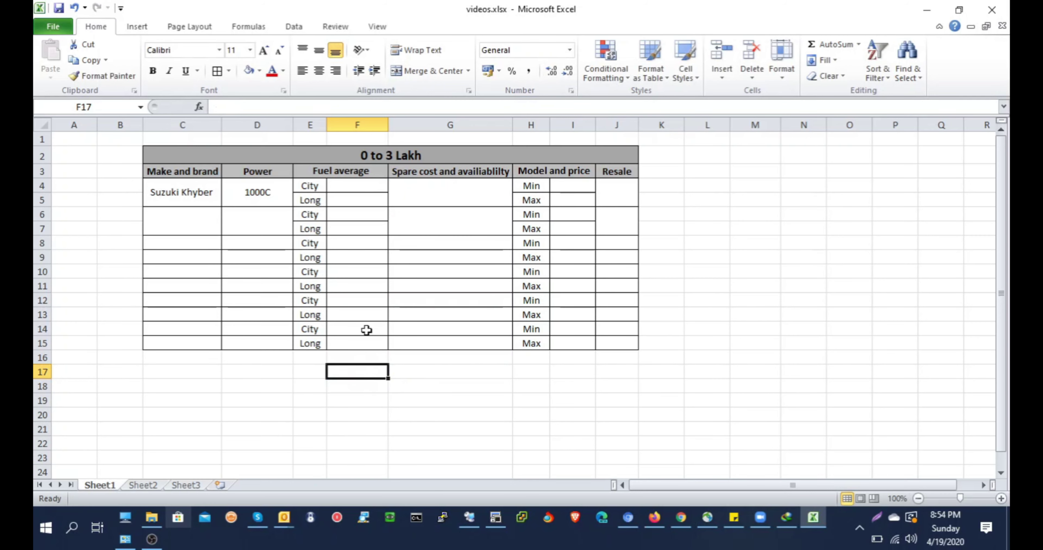
Enter the Suzuki Khyber's fuel averages: 10-14 for City in F4 and 12-16 for Long in F5
left_click(347, 188)
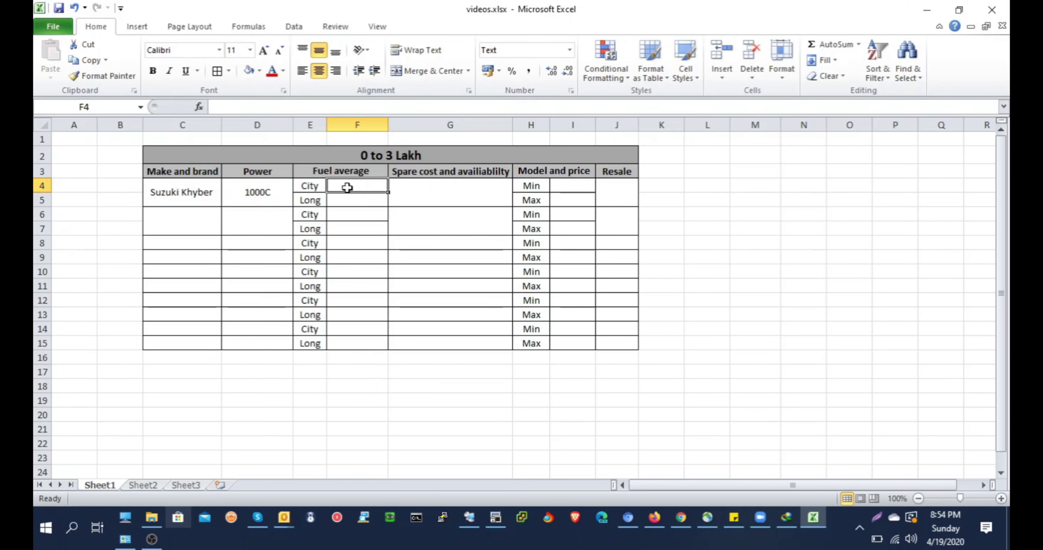
type("10-")
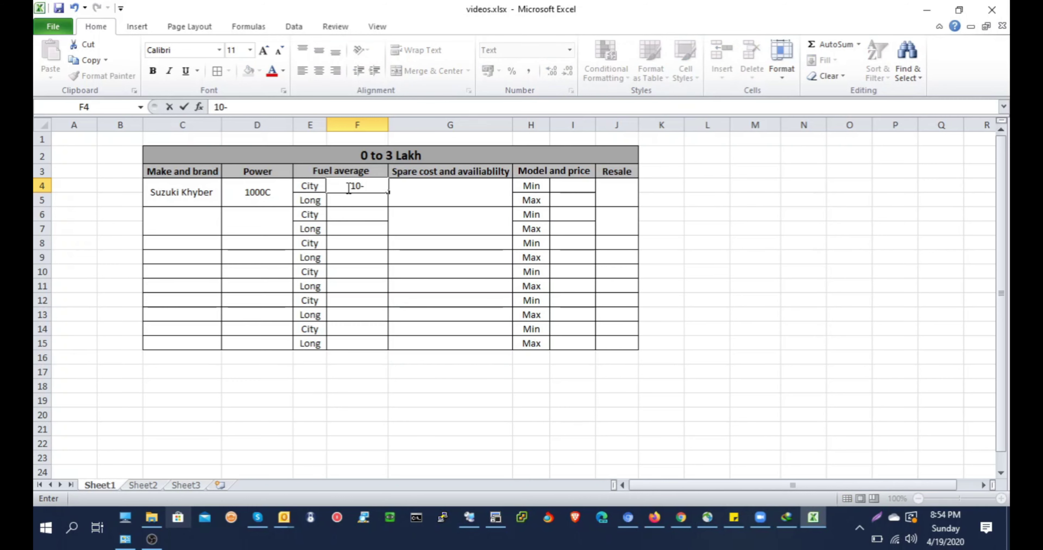
type("14")
key("Return")
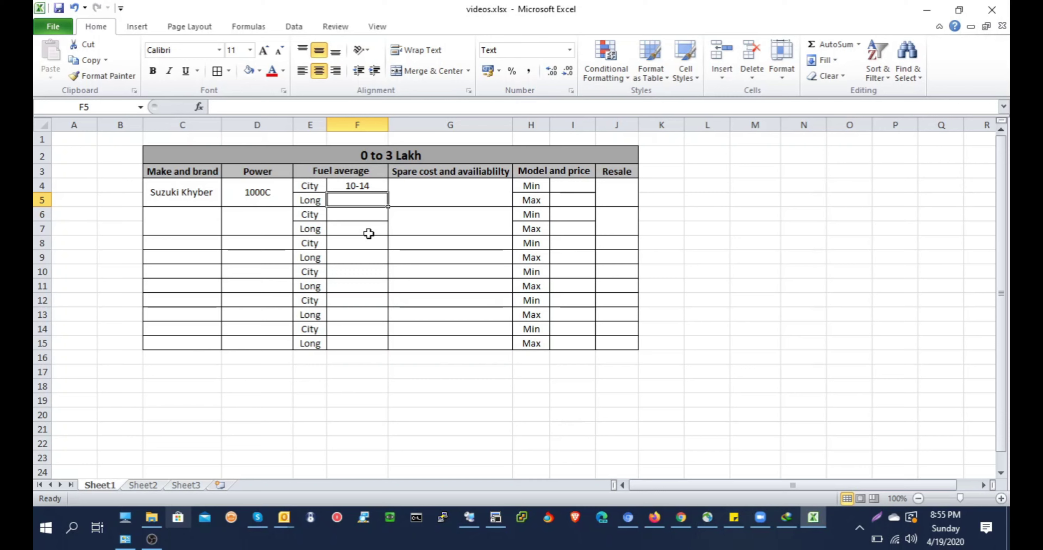
type("12-")
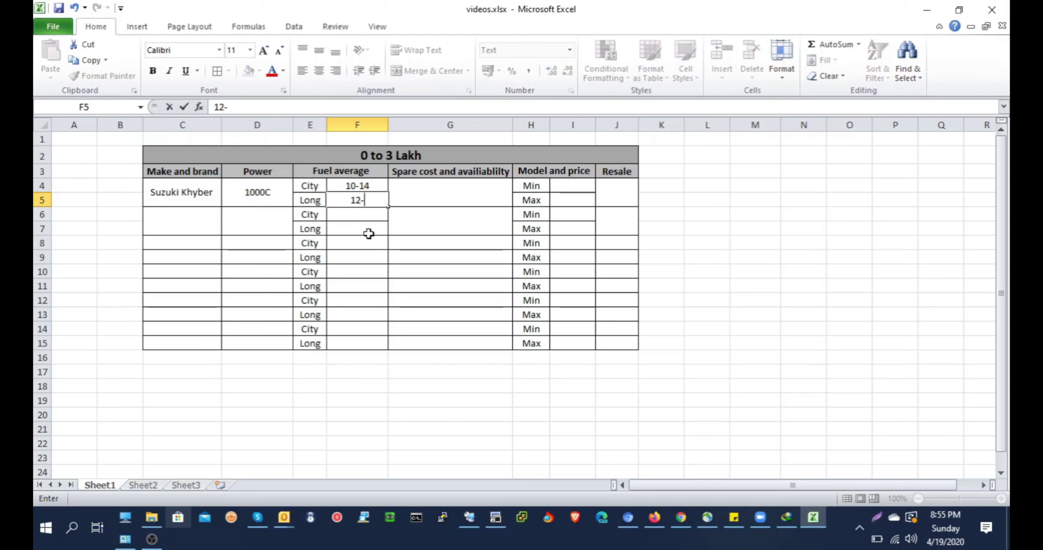
type("16")
key("Return")
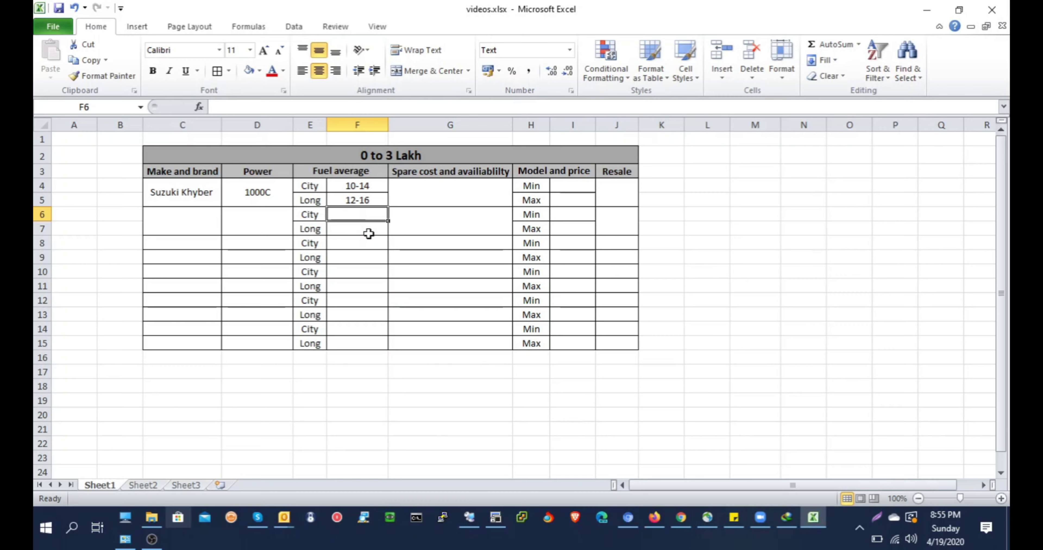
Enter cheap/Available/New/Old as the Suzuki Khyber's spare cost and availability in G4
key("Up")
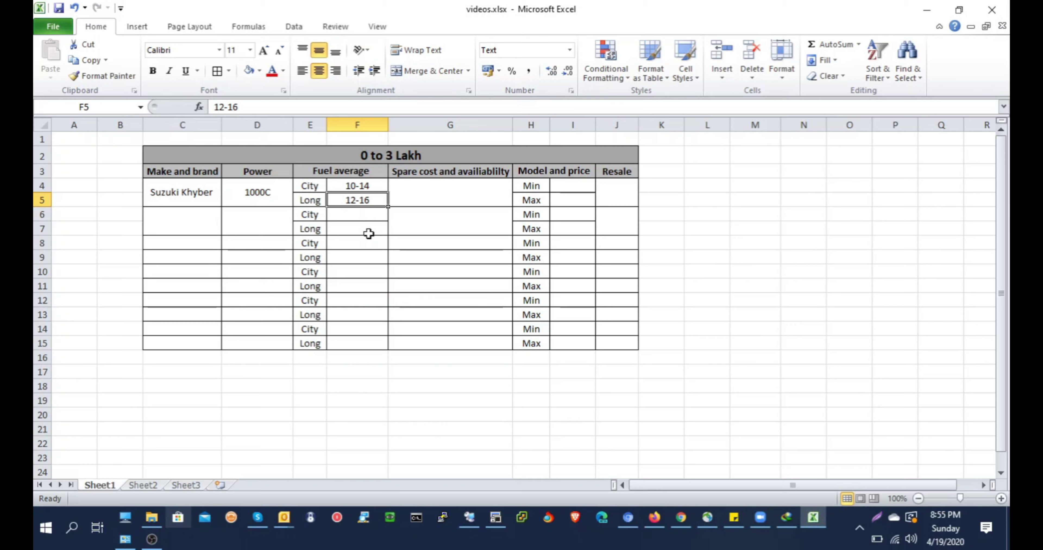
key("Right")
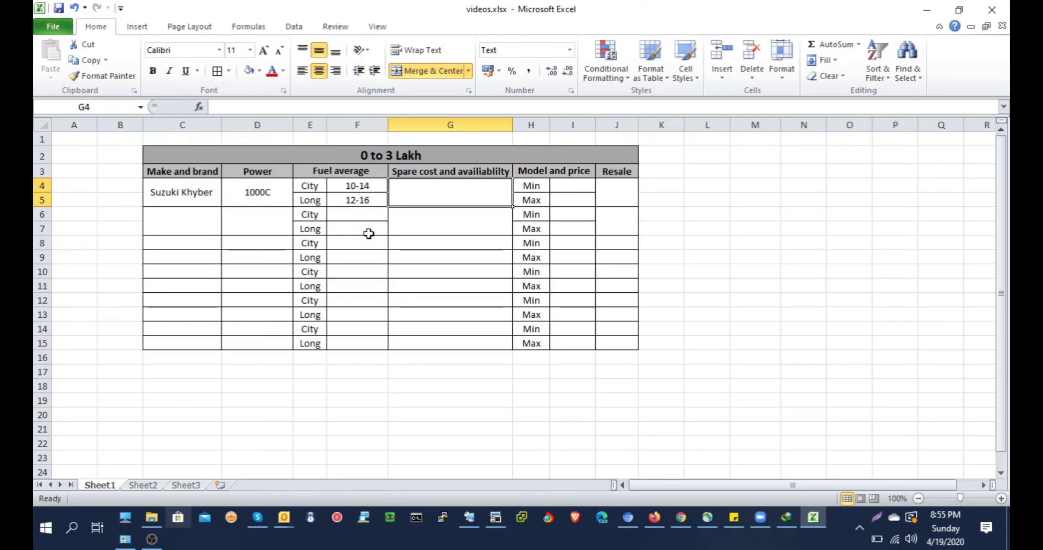
key("Left")
key("Right")
type("cheap")
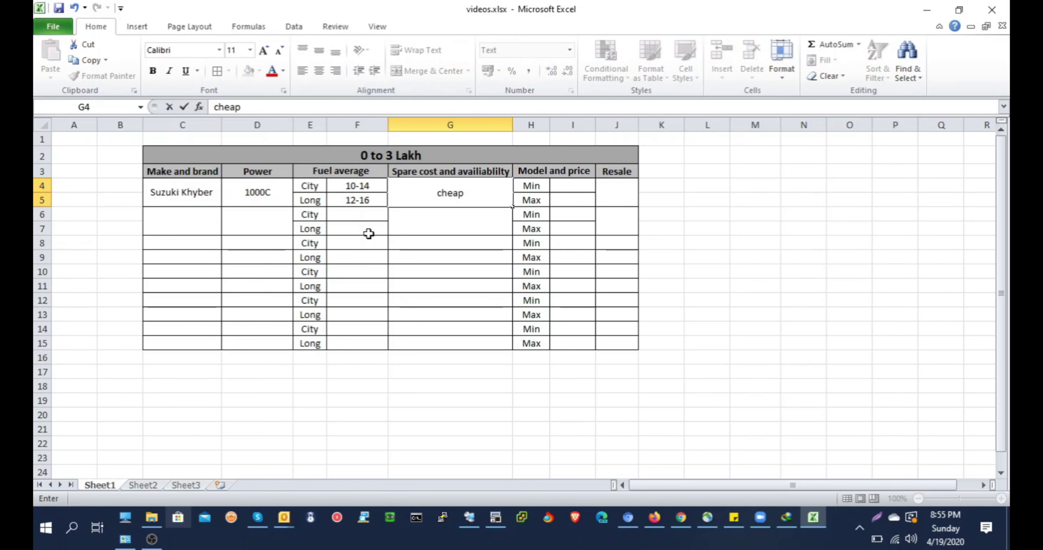
type("/Available")
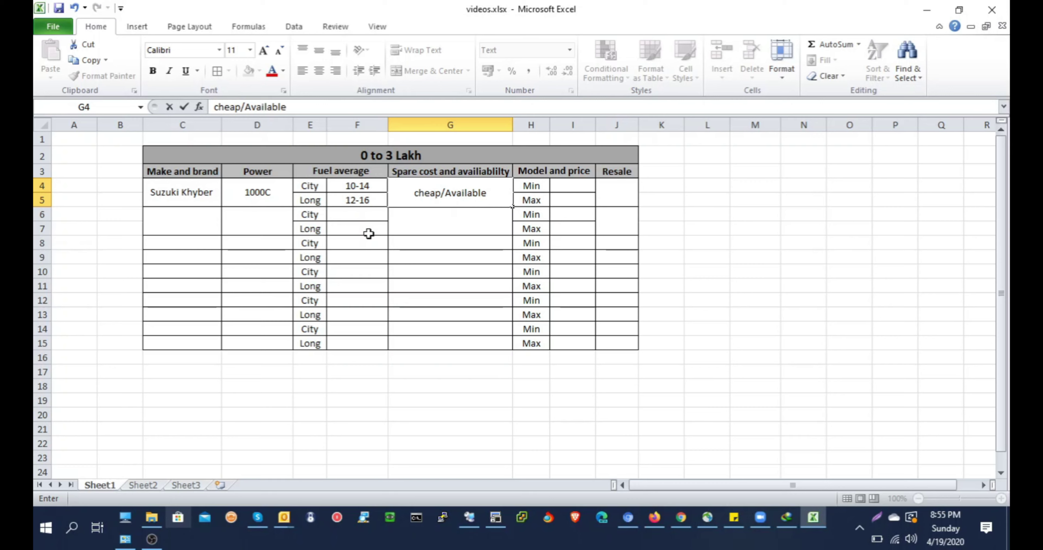
type("/New")
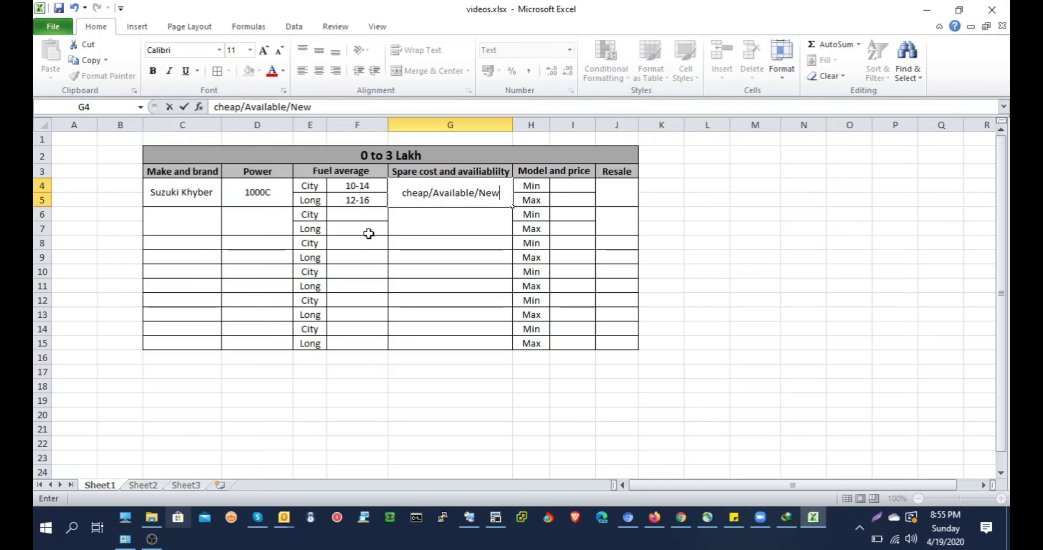
type("/Old")
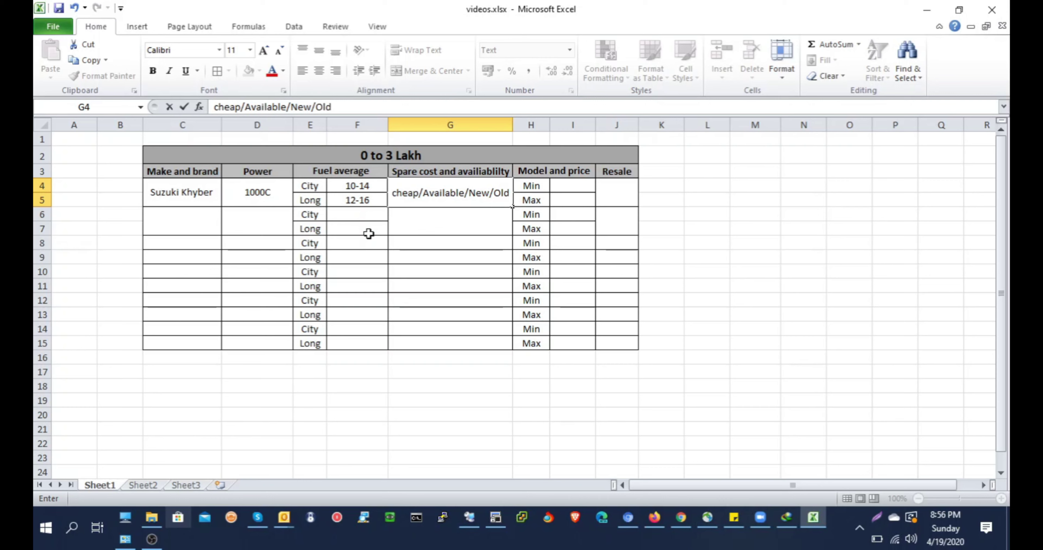
key("Return")
key("Up")
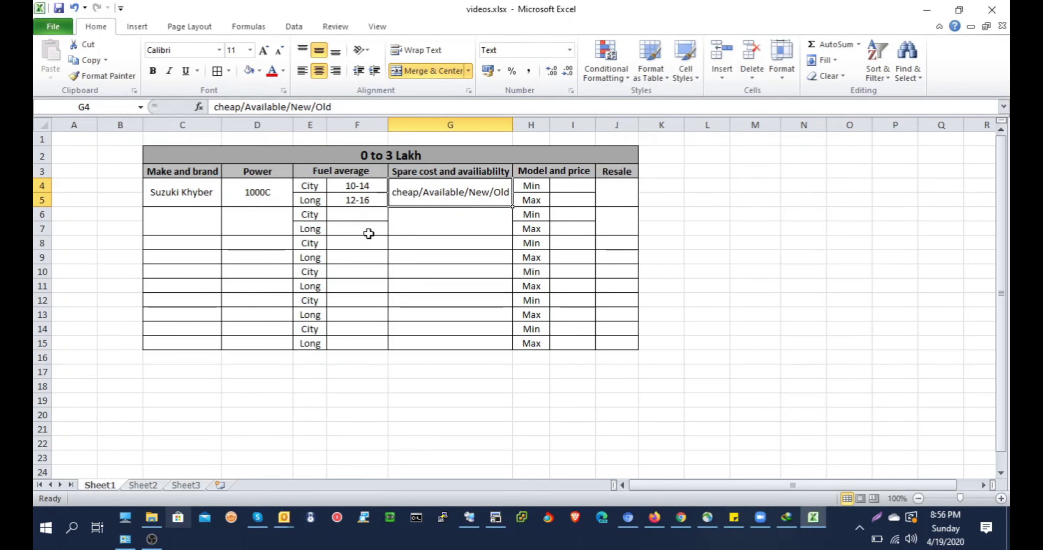
key("Right")
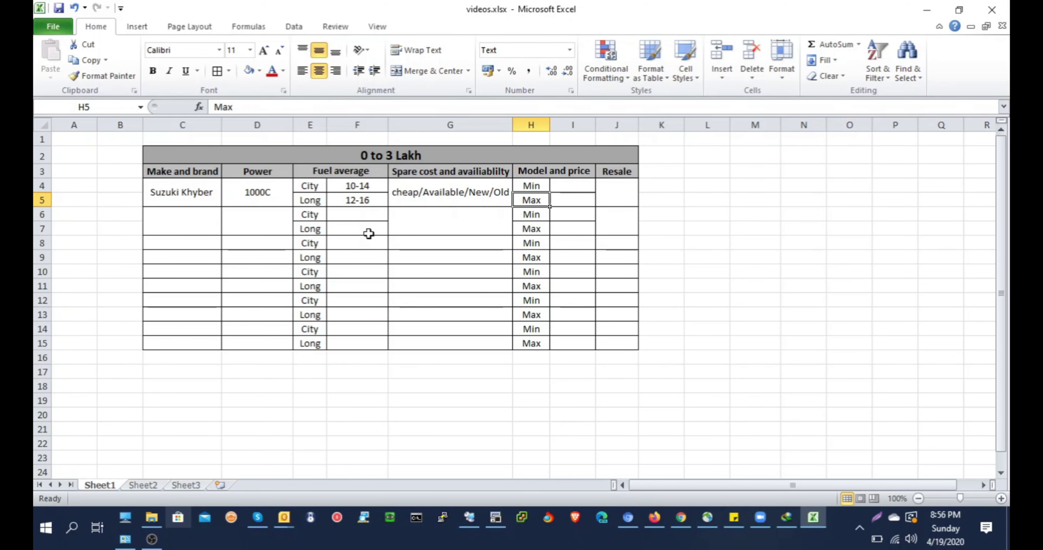
key("Right")
key("Up")
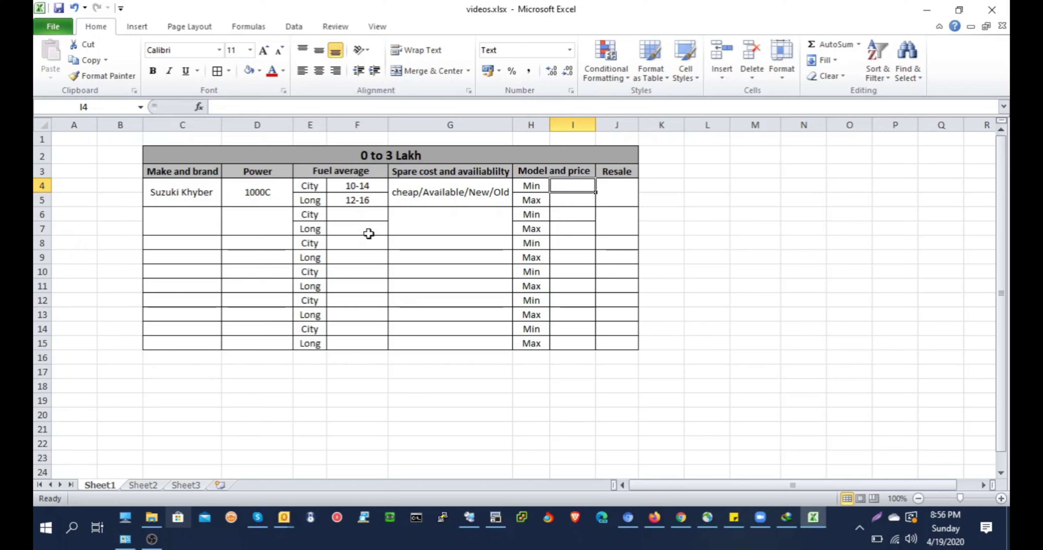
key("Left")
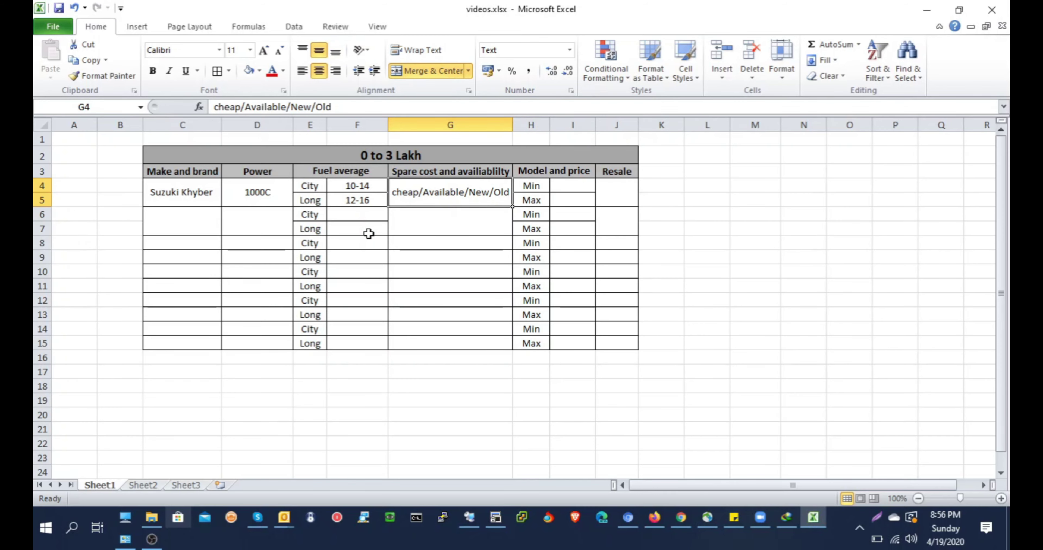
key("Right")
key("Right")
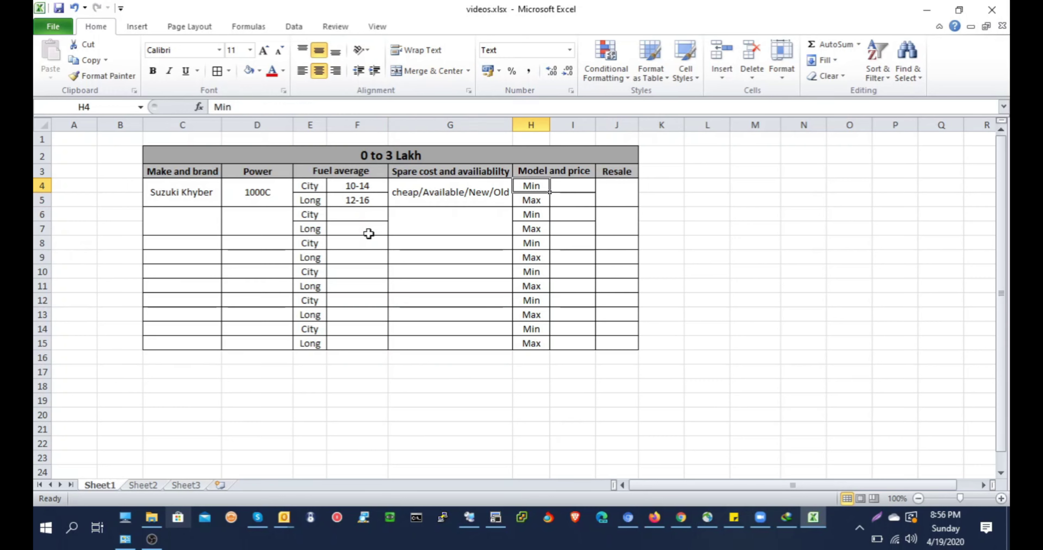
key("Down")
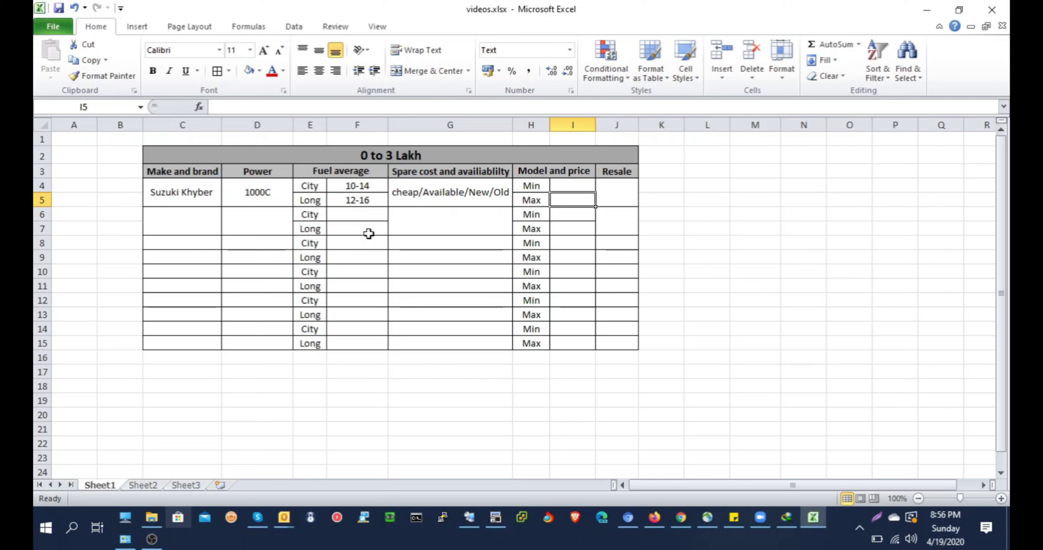
key("Left")
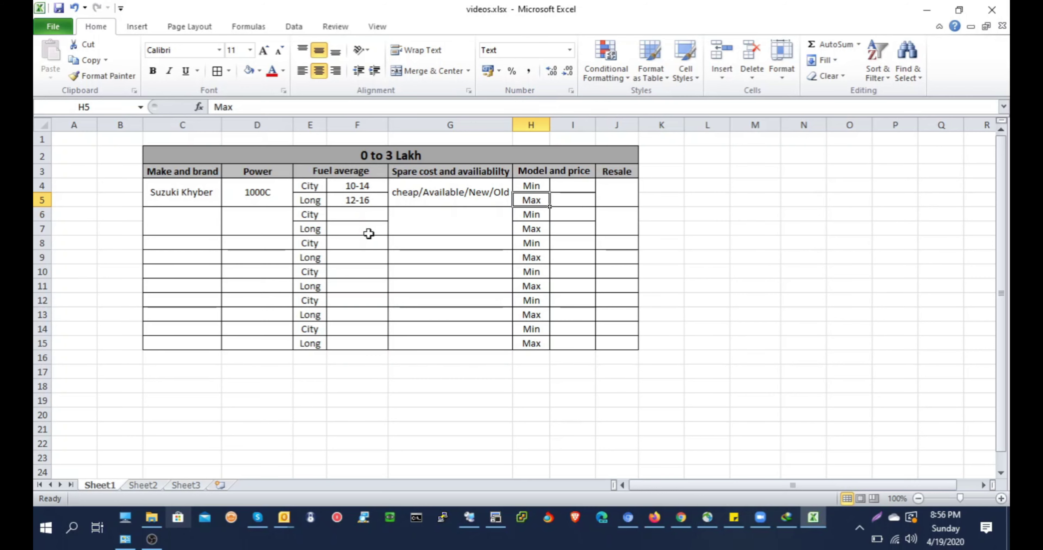
key("Left")
key("Right")
key("Right")
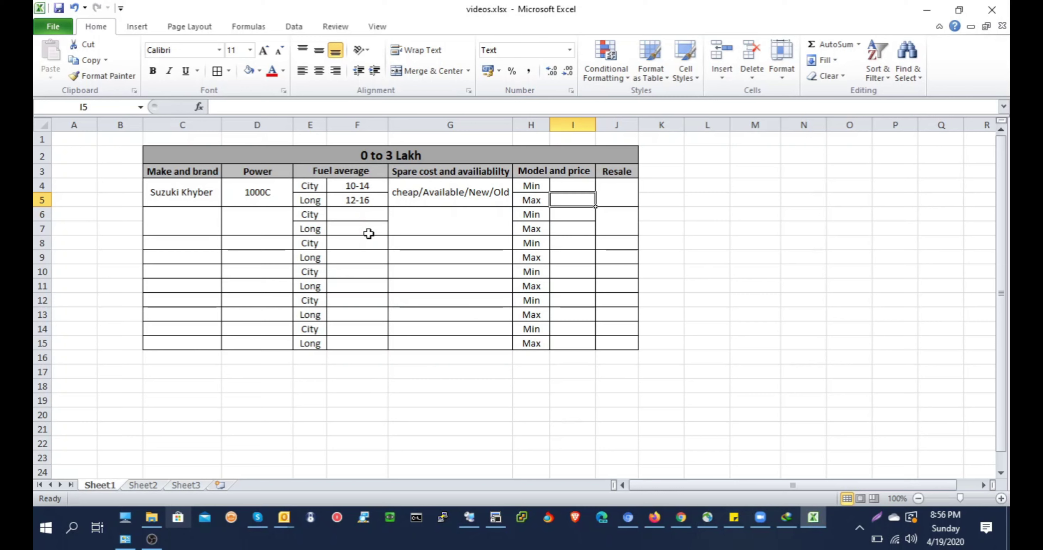
key("Left")
key("Right")
Enter the Suzuki Khyber's model and price: 89/100K for Min in I4 and 97/300K for Max in I5
key("Up")
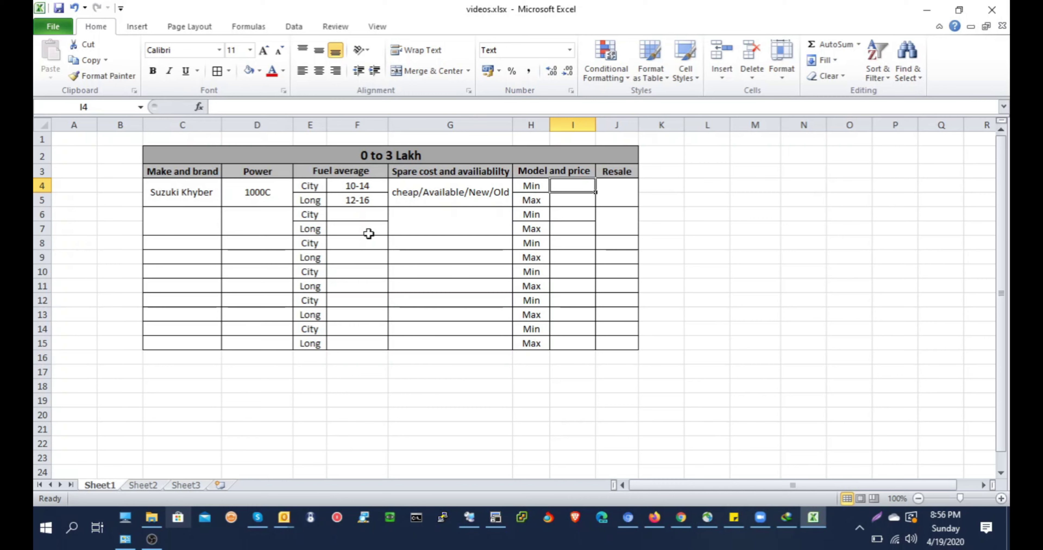
type("89")
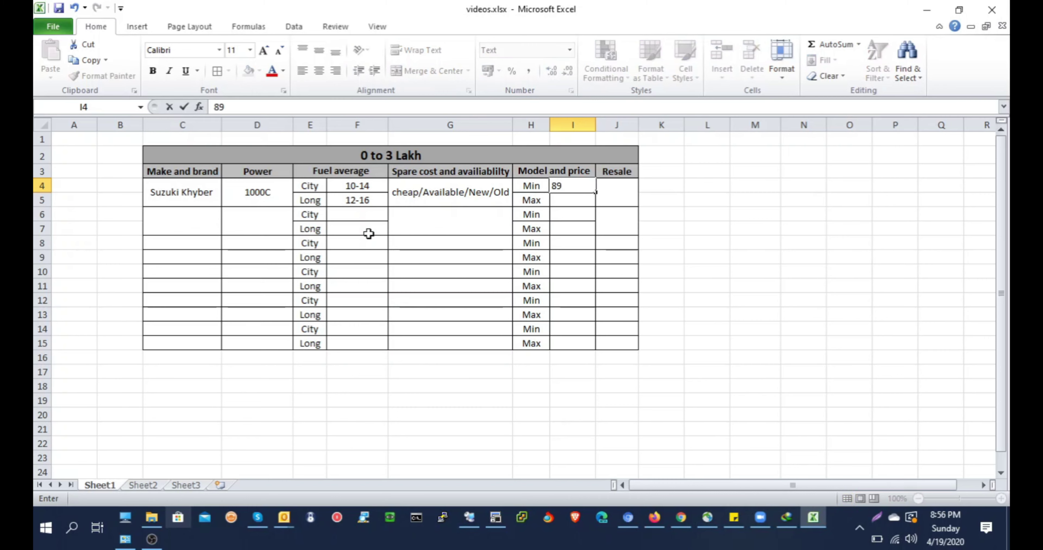
type("/100K")
key("Return")
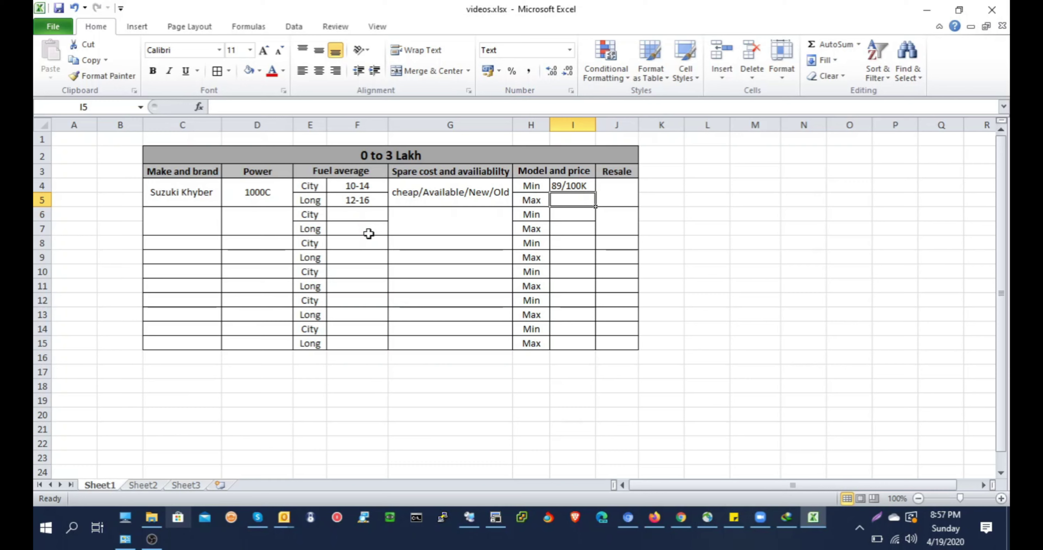
type("97/")
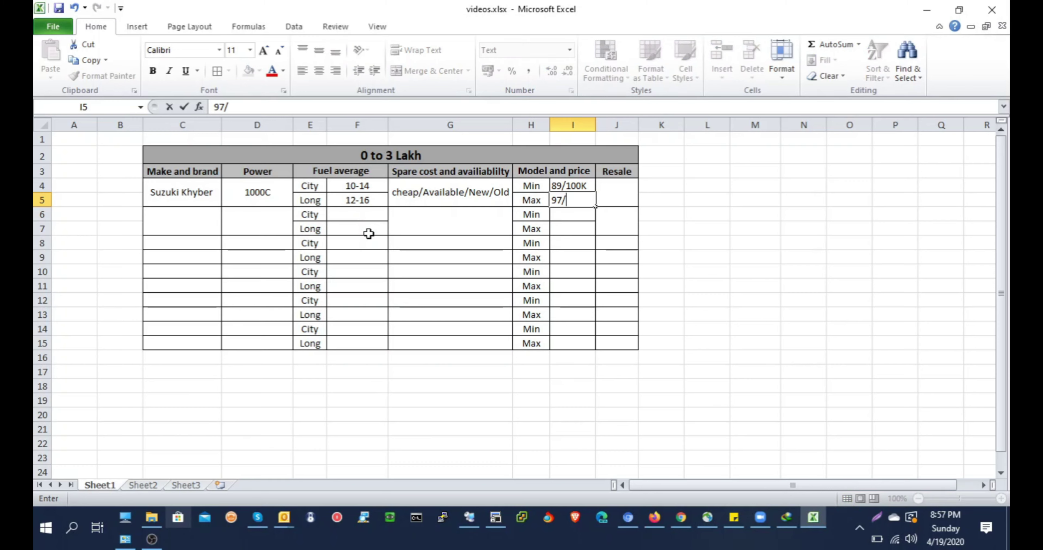
type("300K")
key("Return")
key("Up")
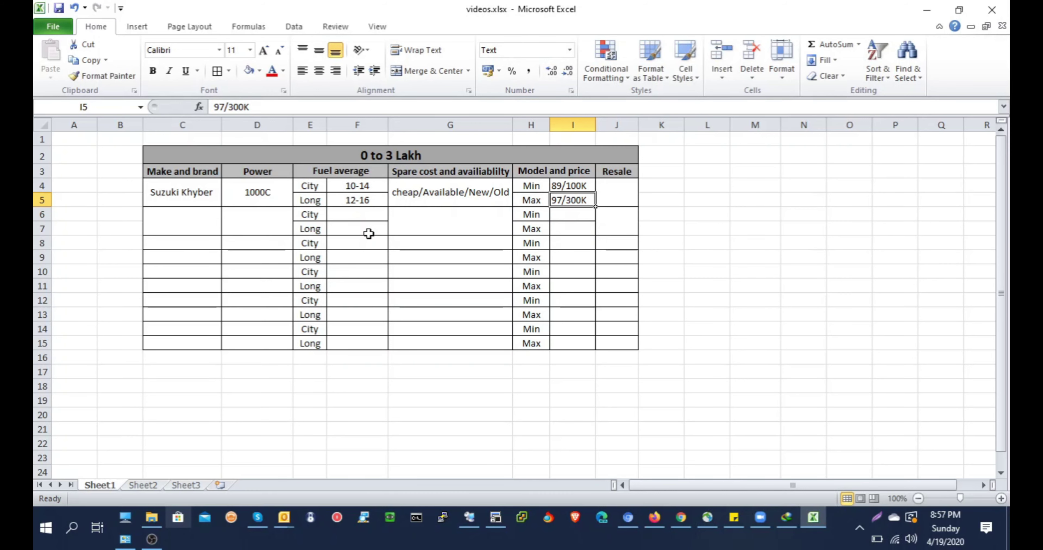
Enter Good as the Suzuki Khyber's resale in J4
key("Right")
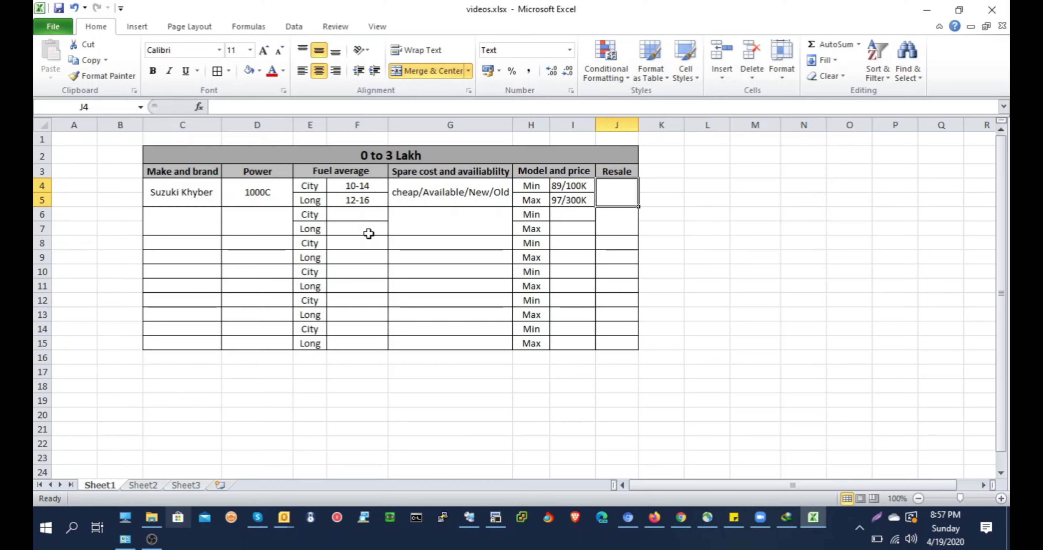
type("GO")
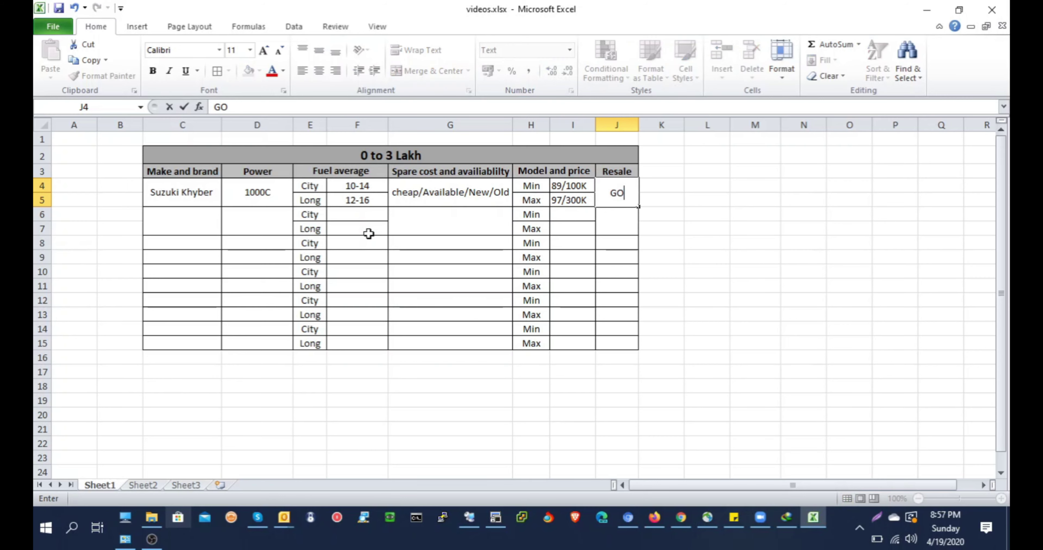
key("BackSpace")
type("ood")
key("Return")
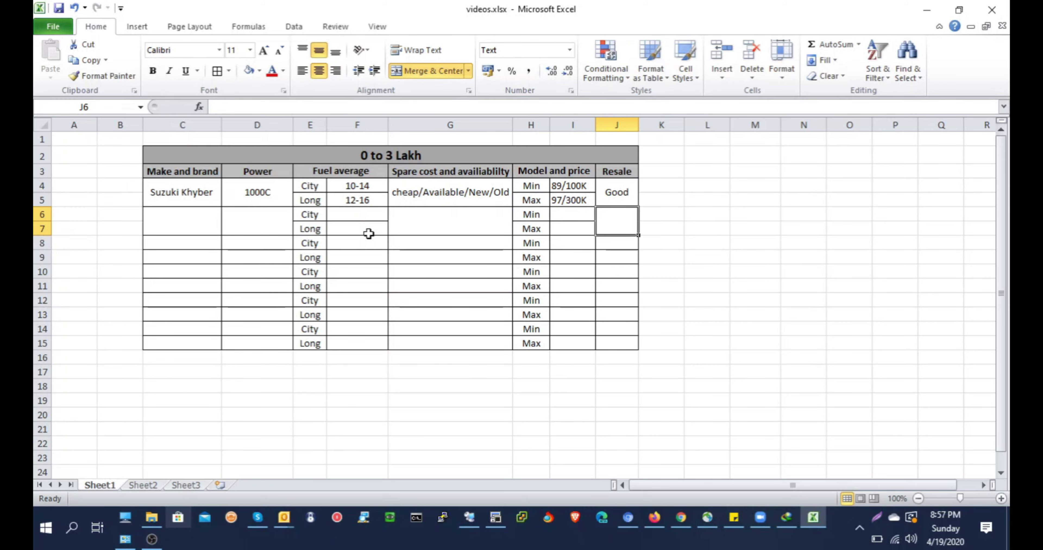
Review the Suzuki Khyber's completed entries, checking its make, power, fuel average, minimum and maximum model and price, and resale
key("Left")
key("Left")
key("Left")
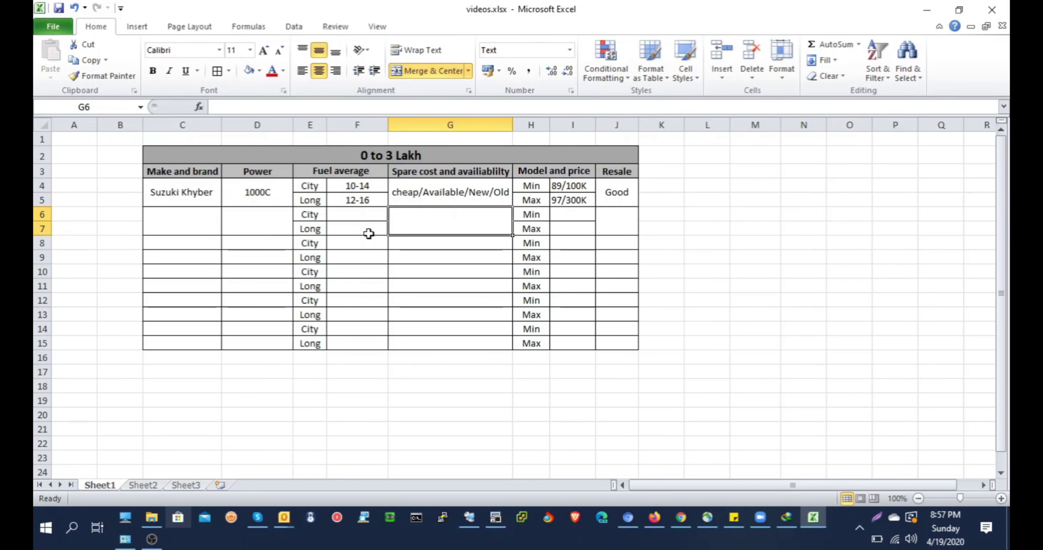
key("Left")
key("Left")
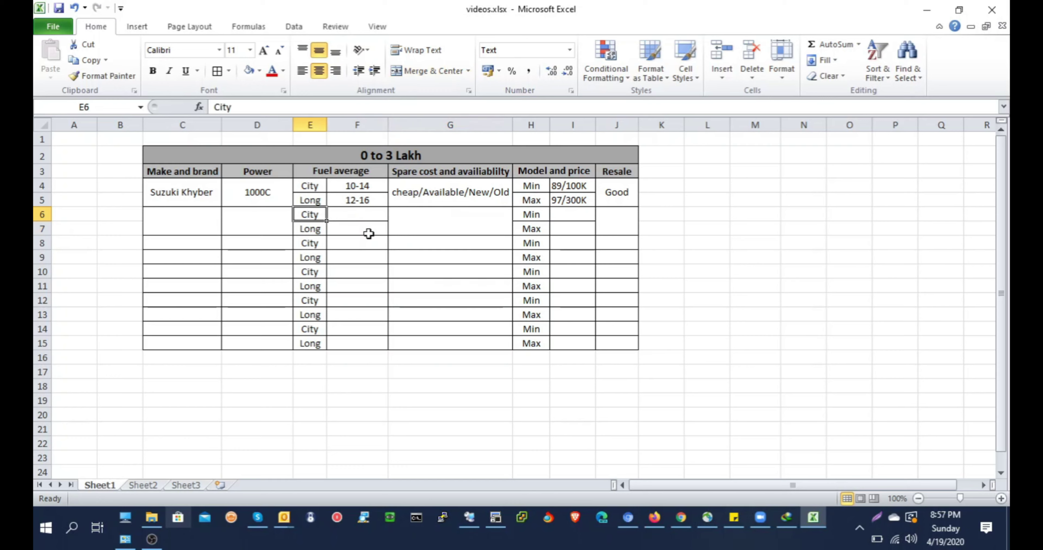
key("Right")
key("Right")
key("Right")
key("Right")
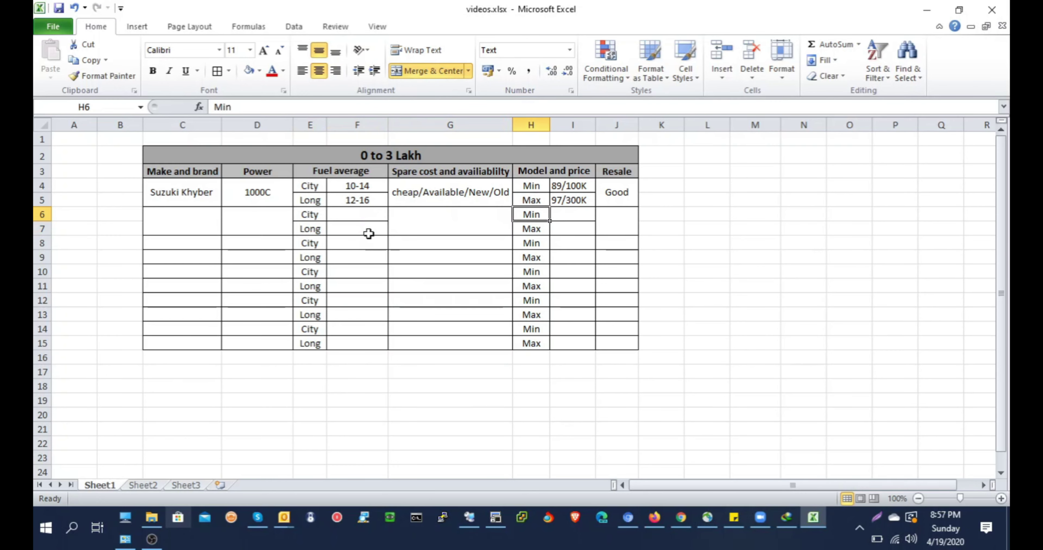
key("Up")
key("Up")
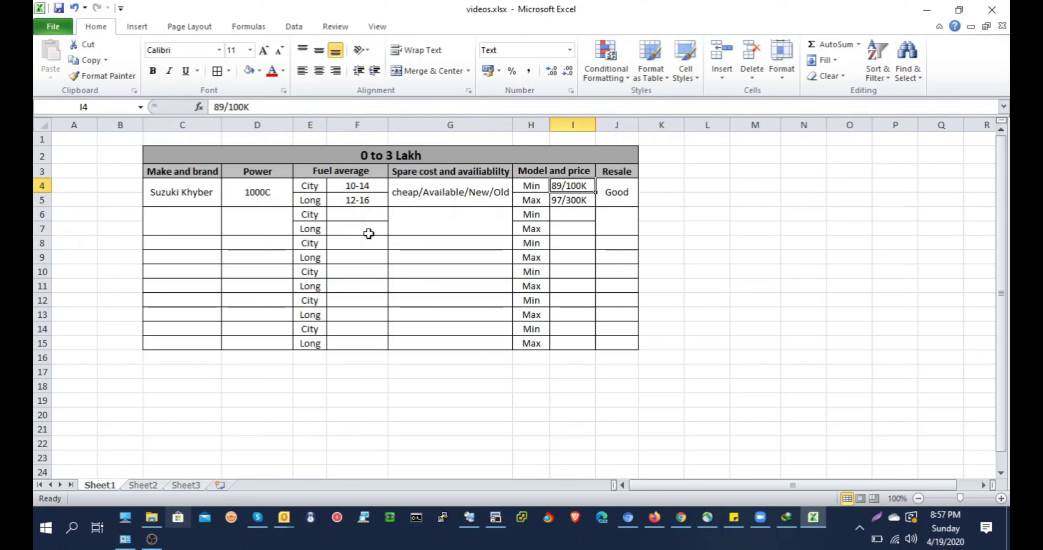
key("Down")
key("Left")
key("Left")
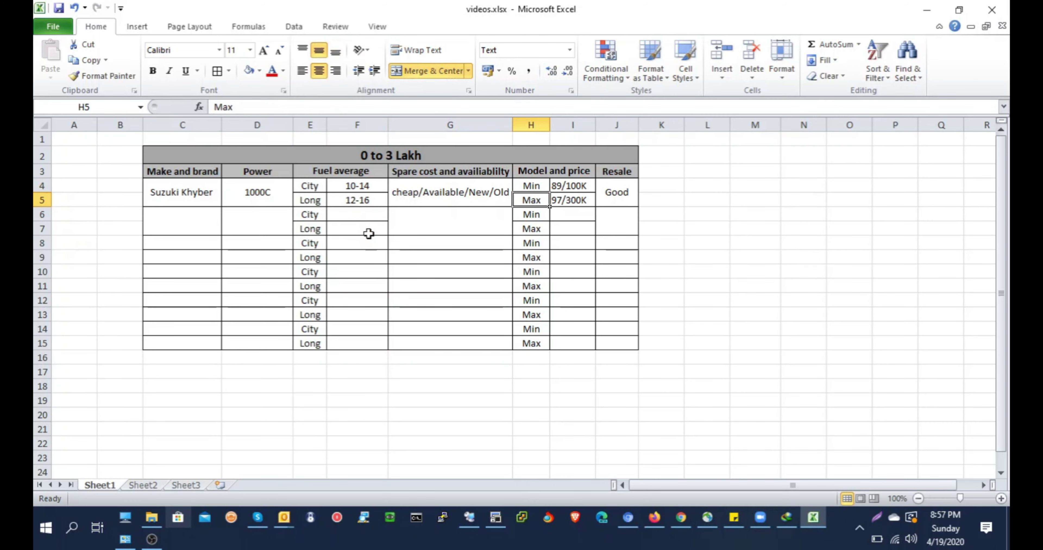
key("Right")
key("Right")
key("Up")
key("Right")
key("Left")
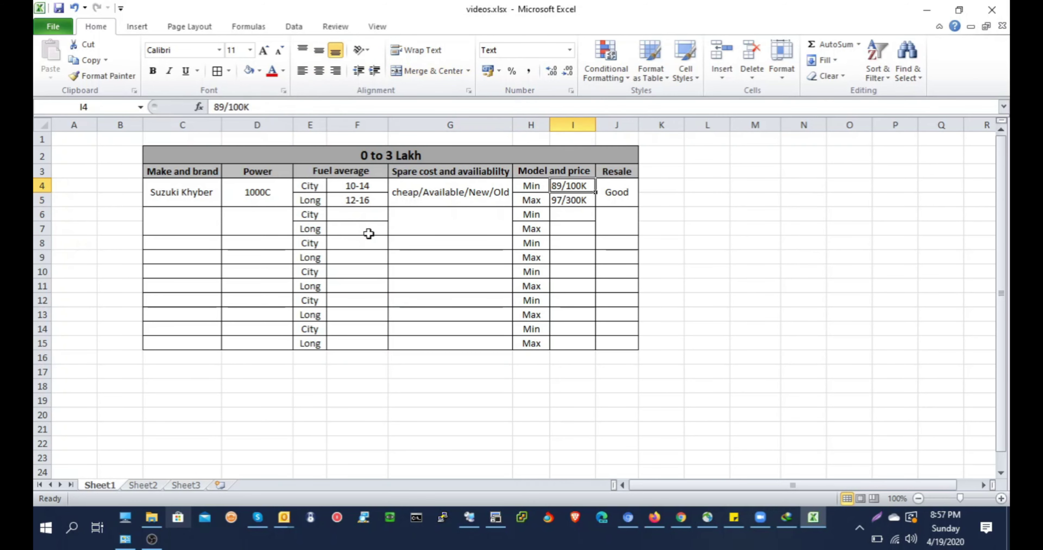
key("Left")
key("Left")
key("Left")
key("Left")
key("Left")
key("Left")
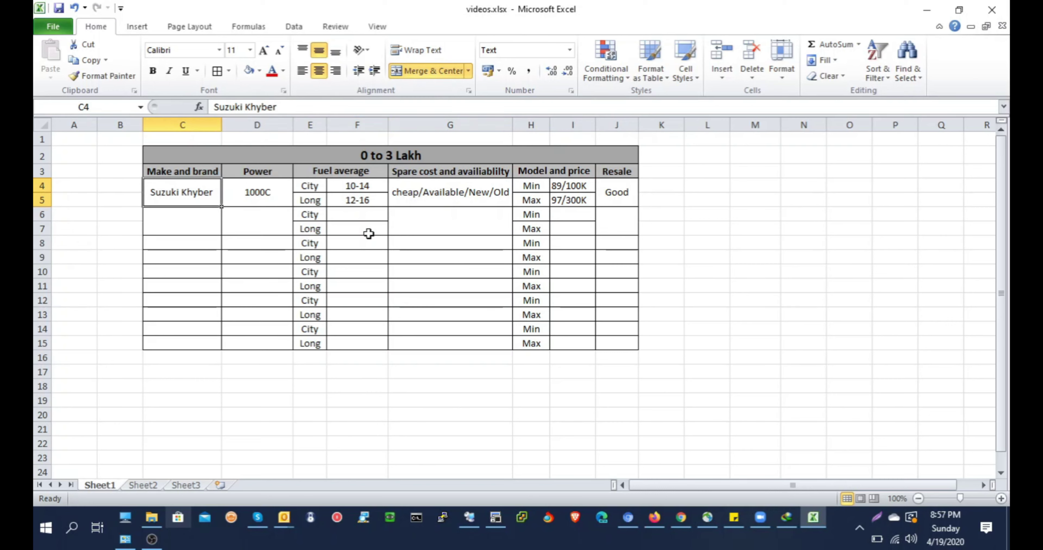
key("Down")
key("Right")
key("Up")
key("Right")
key("Right")
key("Right")
key("Right")
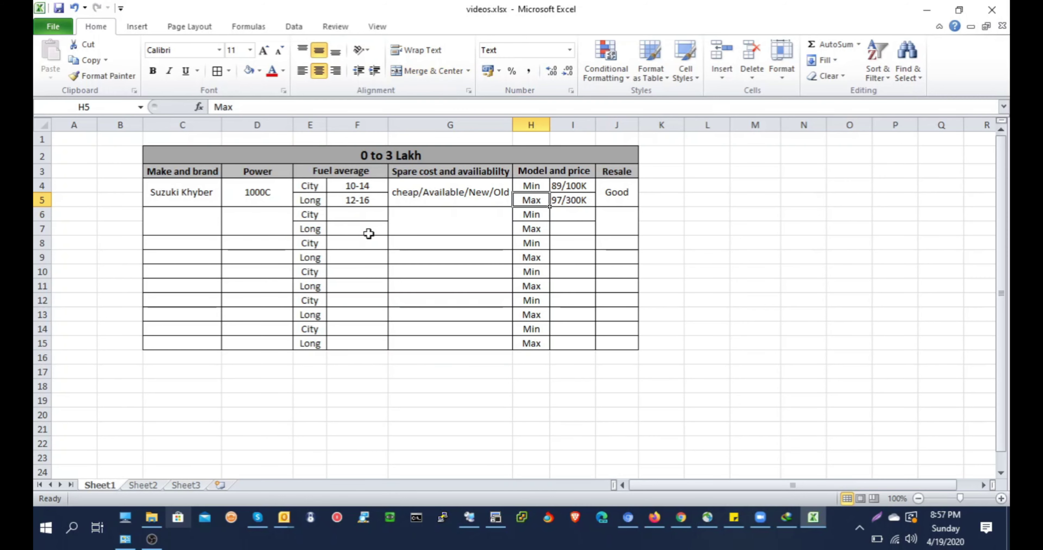
key("Right")
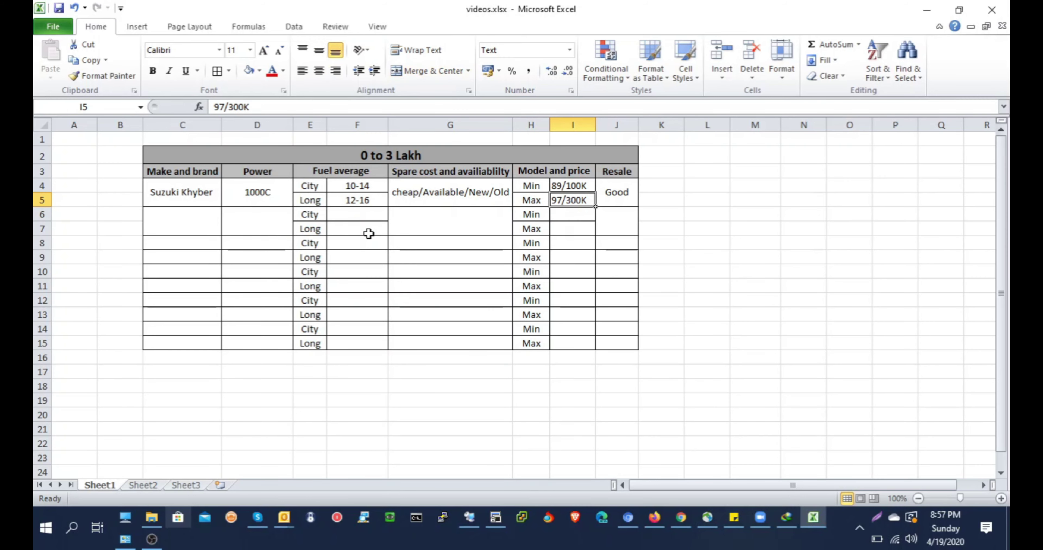
key("Left")
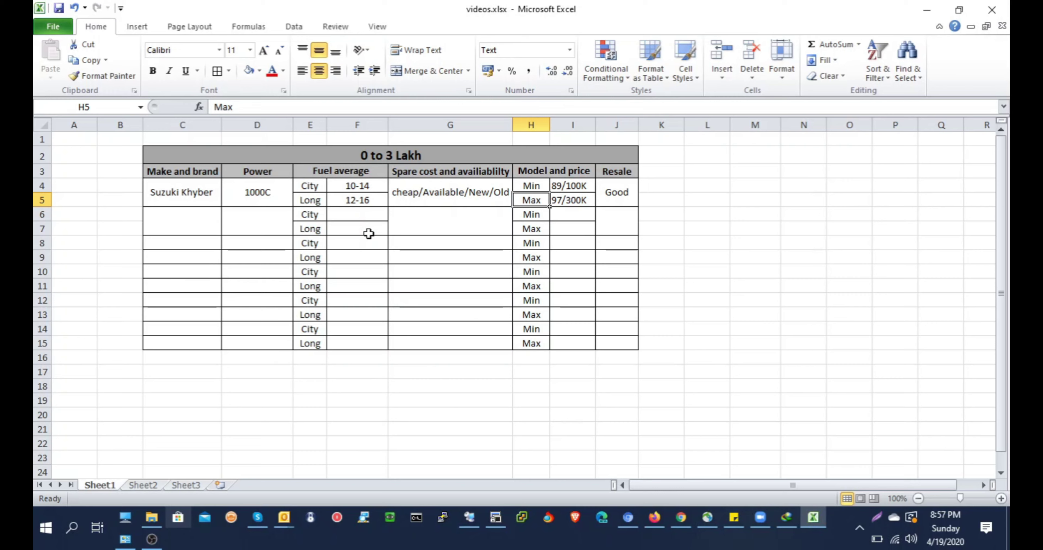
key("Right")
key("Right")
key("Left")
key("Left")
key("Left")
key("Left")
Enter Suzuki Mehran as the second make and brand in C6
key("Down")
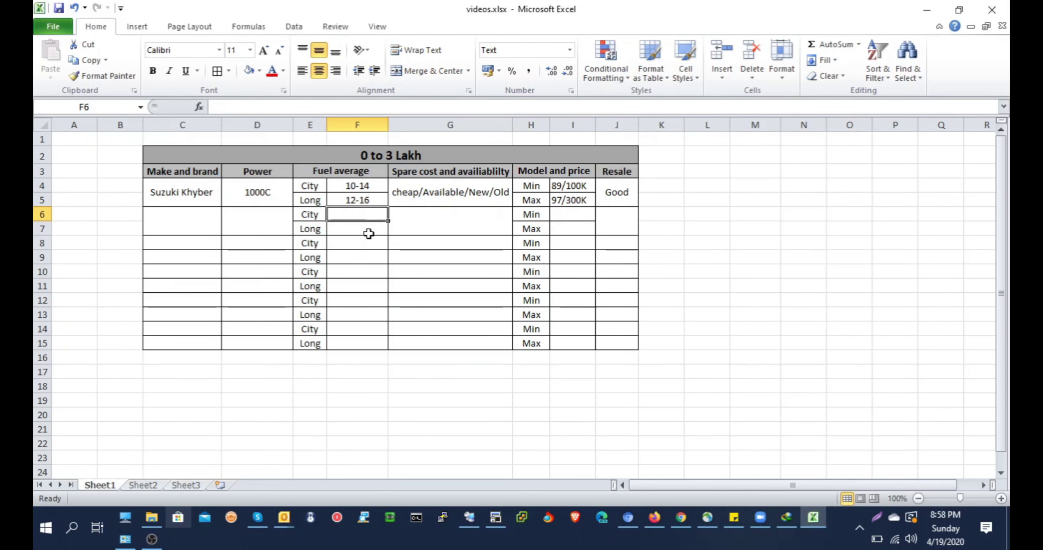
key("Left")
key("Down")
key("Left")
key("Left")
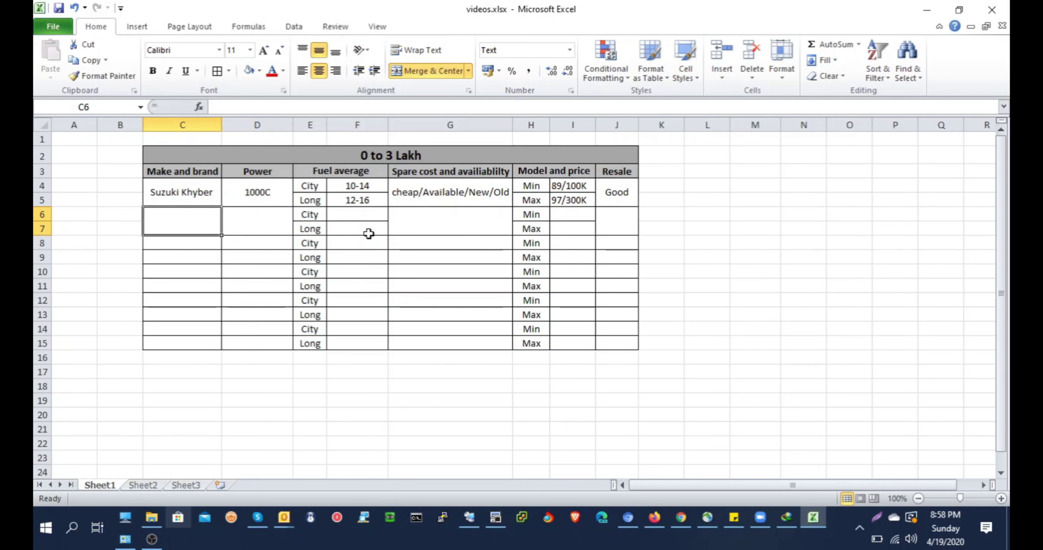
type("Suzu")
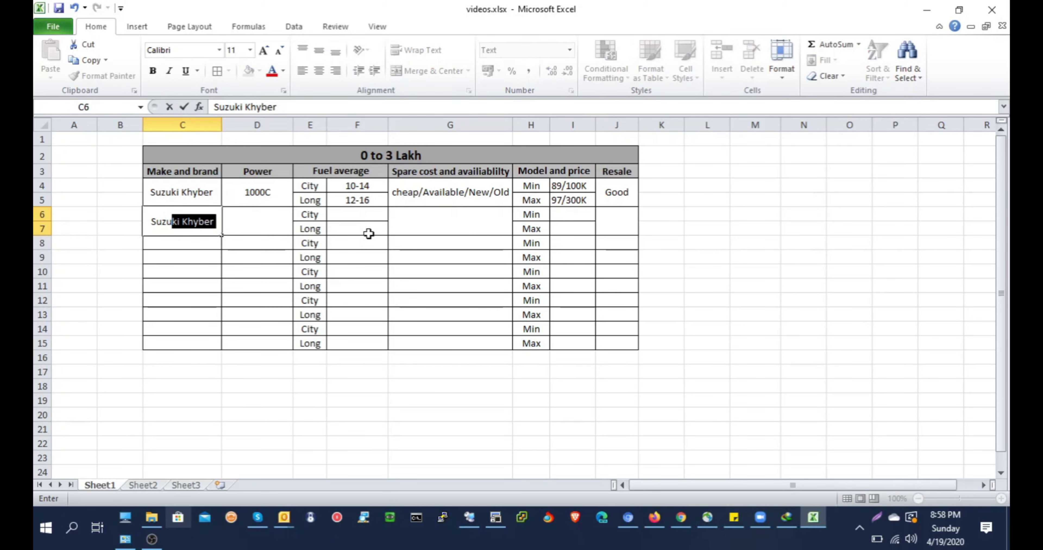
type("ki Mehran")
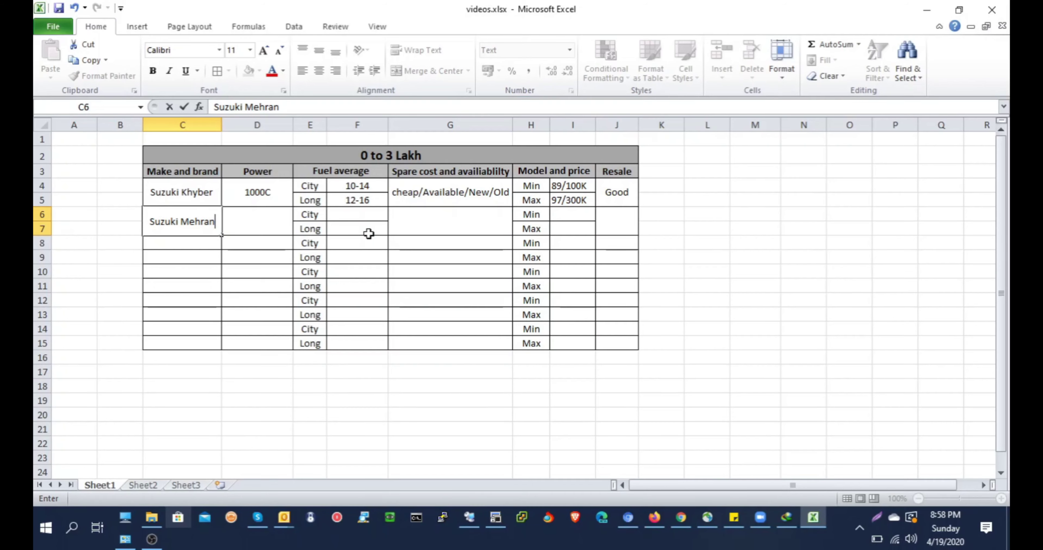
key("Return")
Enter 800CC as the Suzuki Mehran's power in D6
key("Up")
key("Right")
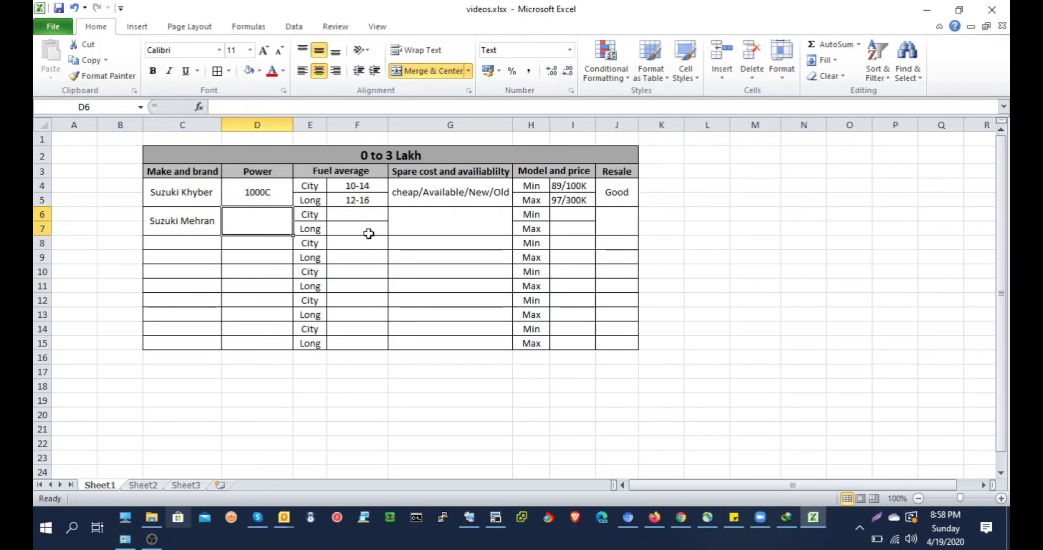
type("800CC")
key("Return")
Enter 11-13 as the Suzuki Mehran's City fuel average in F6
key("Up")
key("Right")
key("Up")
key("Right")
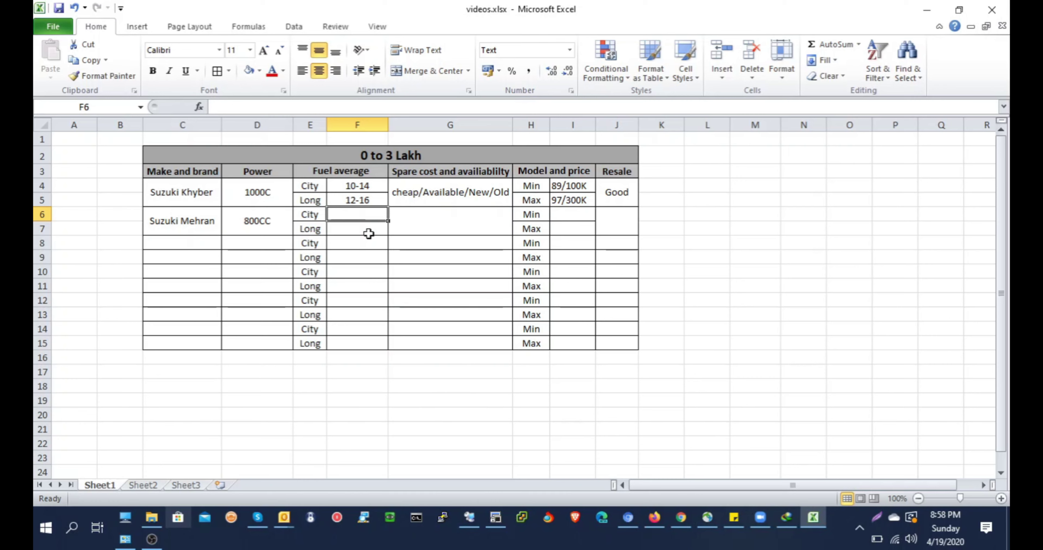
type("11")
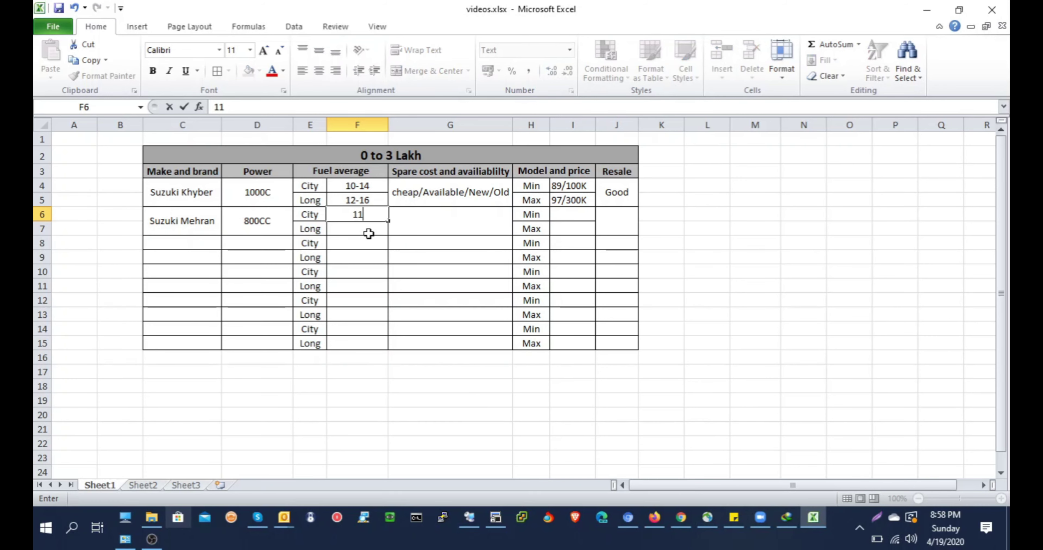
type("-13")
key("Return")
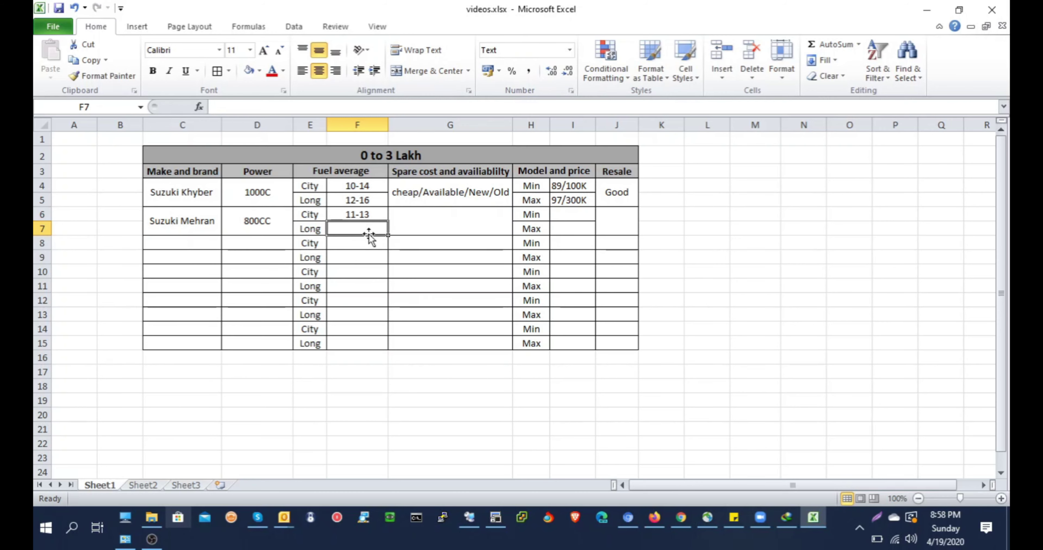
Enter 13-16 as the Suzuki Mehran's Long fuel average in F7
key("Up")
key("Up")
key("Up")
key("Down")
key("Down")
key("Down")
key("Up")
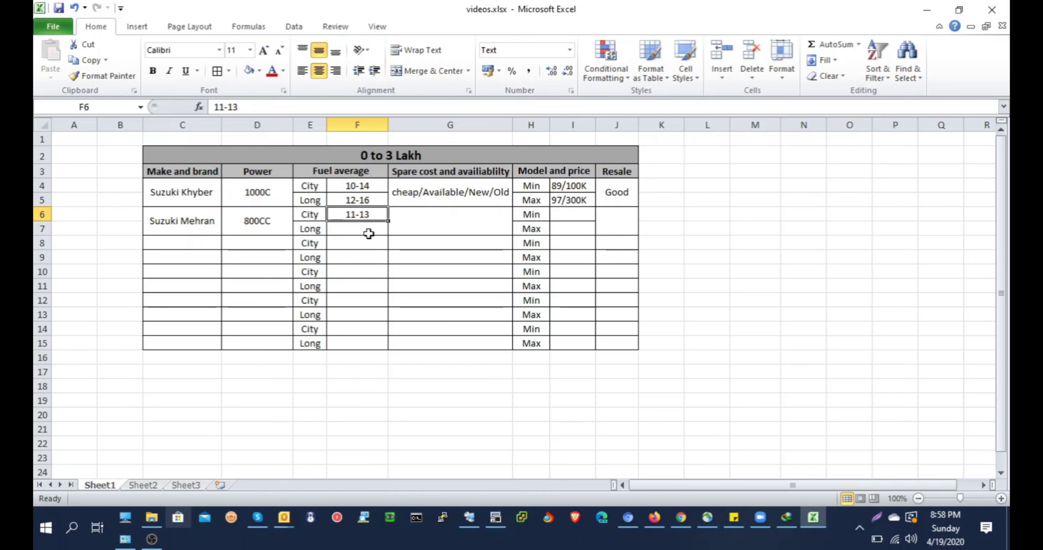
left_click(369, 234)
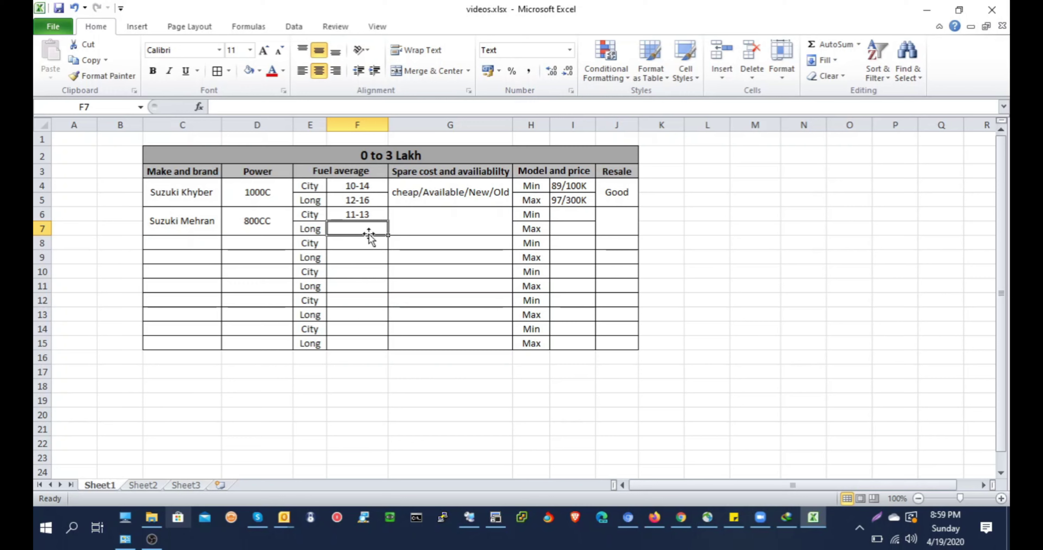
type("13-1")
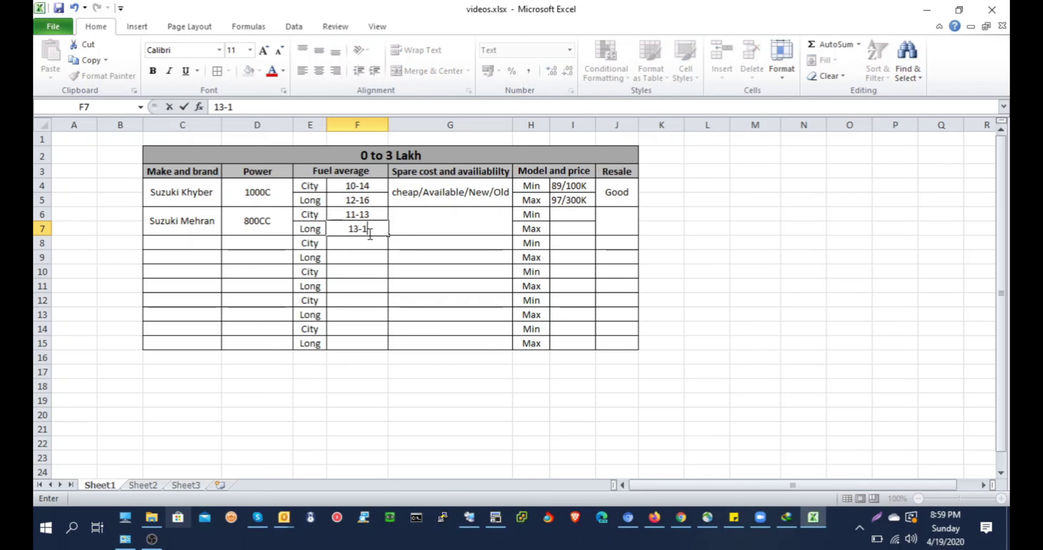
type("6")
key("Return")
left_click(368, 234)
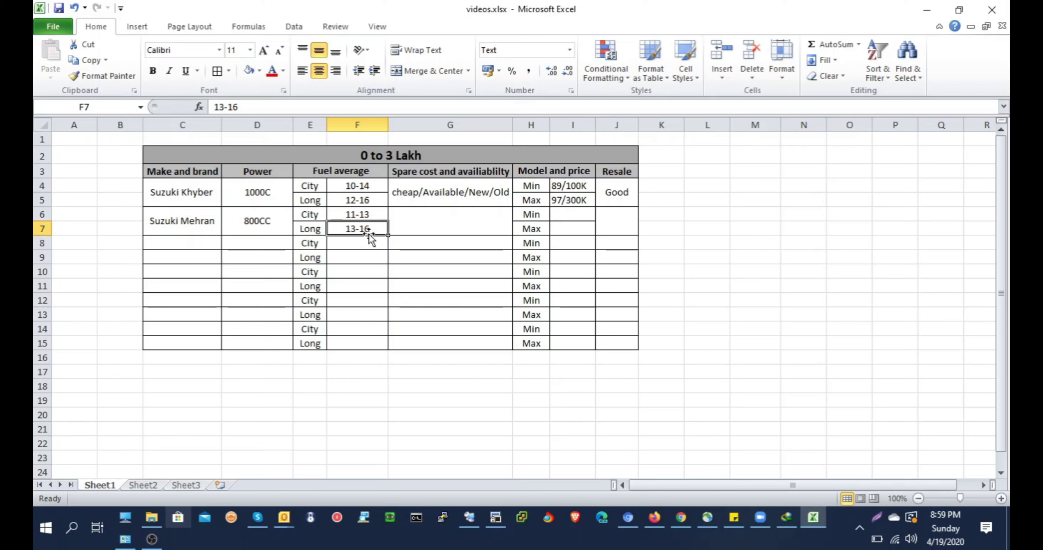
Copy the Suzuki Khyber's spare cost and availability entry from G4 to the Suzuki Mehran's cell G6
key("Right")
key("Up")
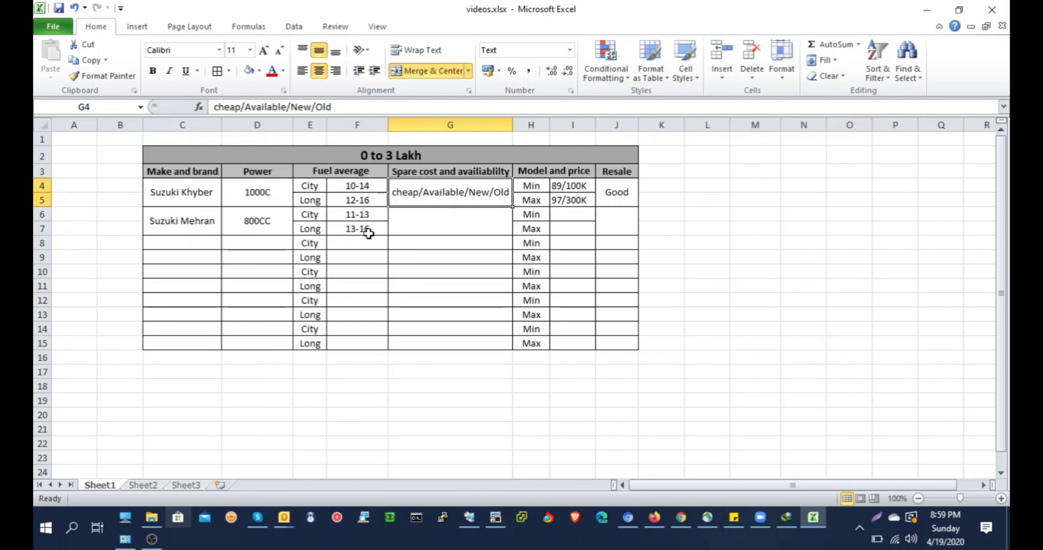
key("Down")
key("Left")
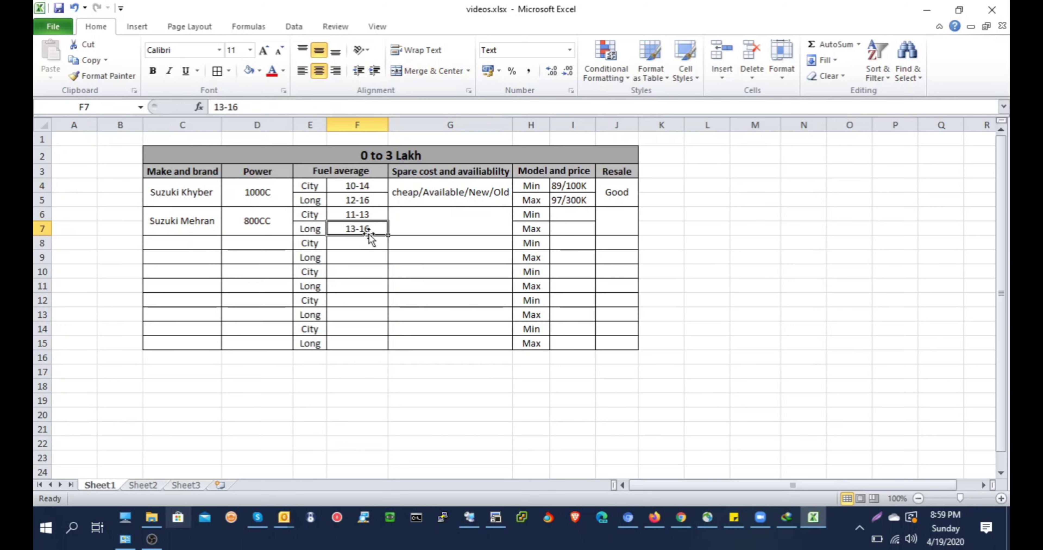
key("Right")
key("shift+Down")
key("alt+h")
key("m")
key("c")
key("Up")
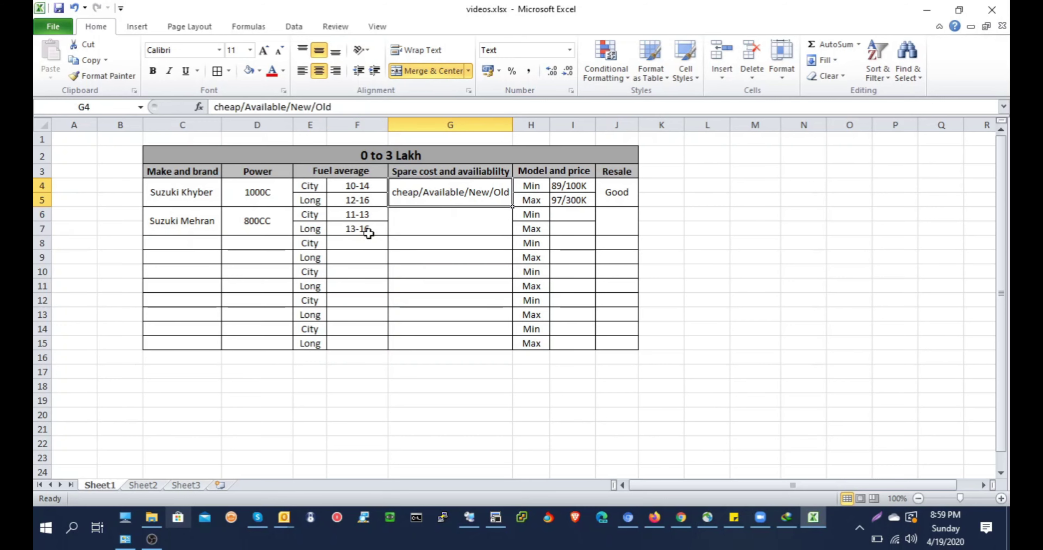
key("ctrl+c")
key("Down")
key("ctrl+v")
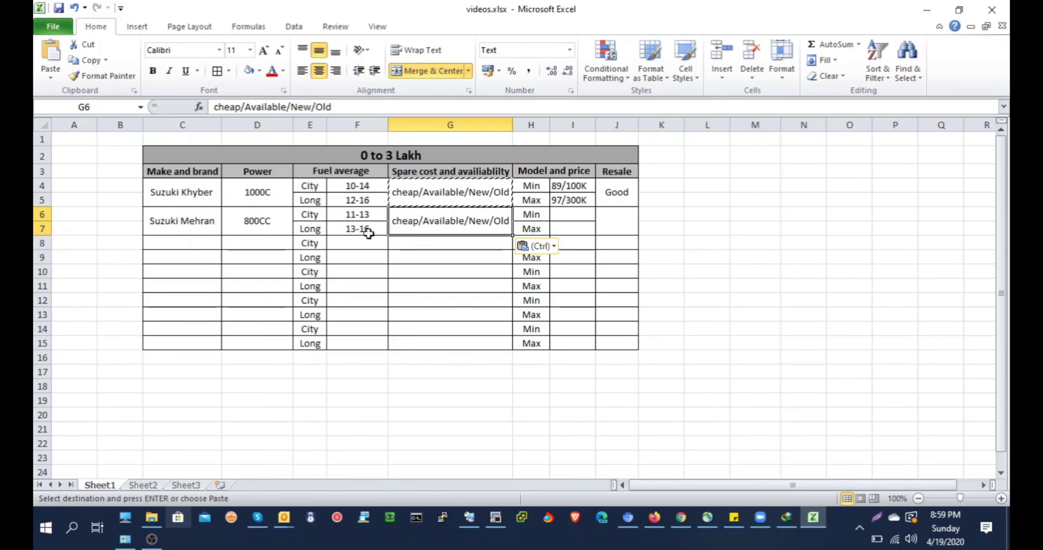
Enter 89/130K as the Suzuki Mehran's Min model and price in I6
key("Right")
key("Left")
key("Right")
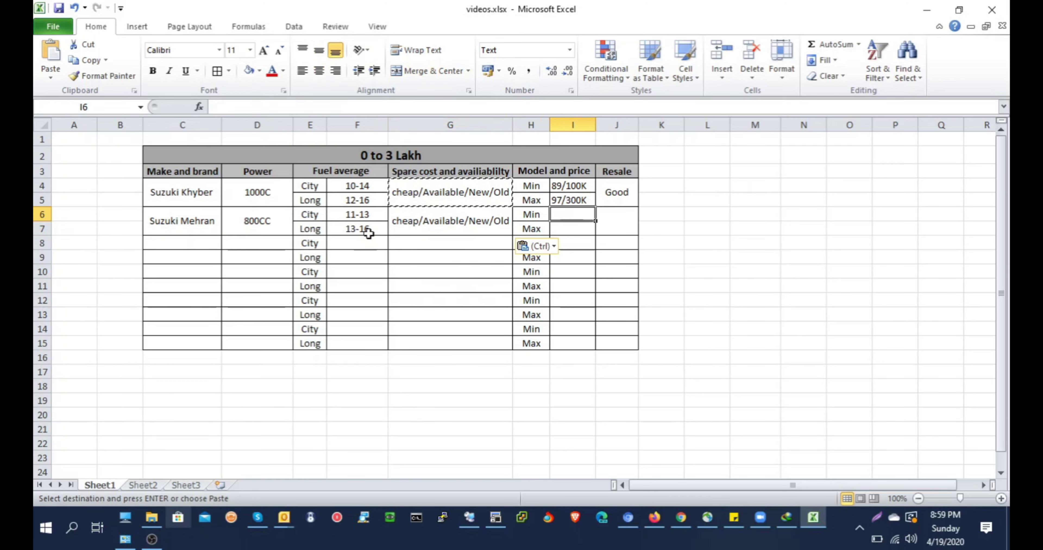
key("Left")
key("Right")
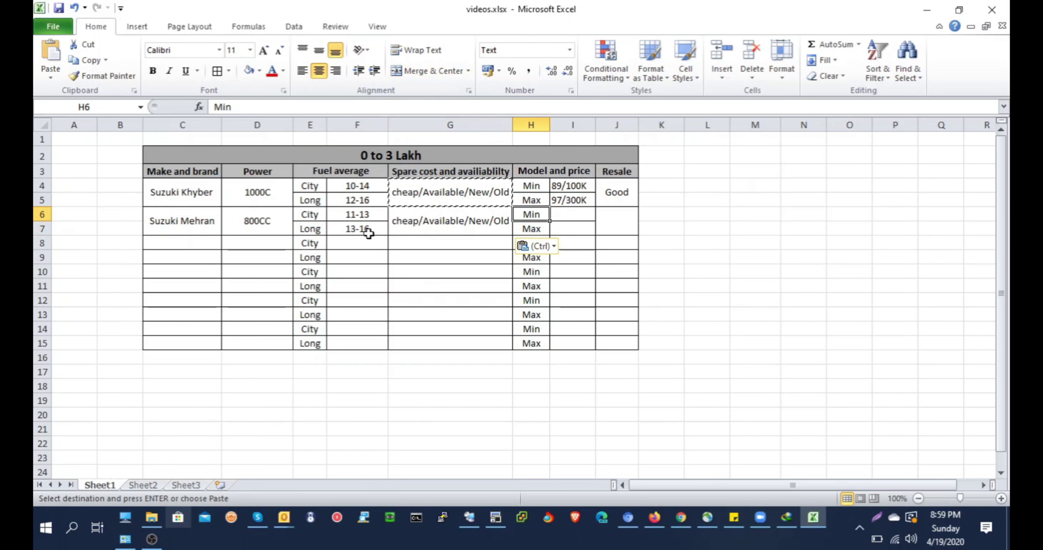
key("Right")
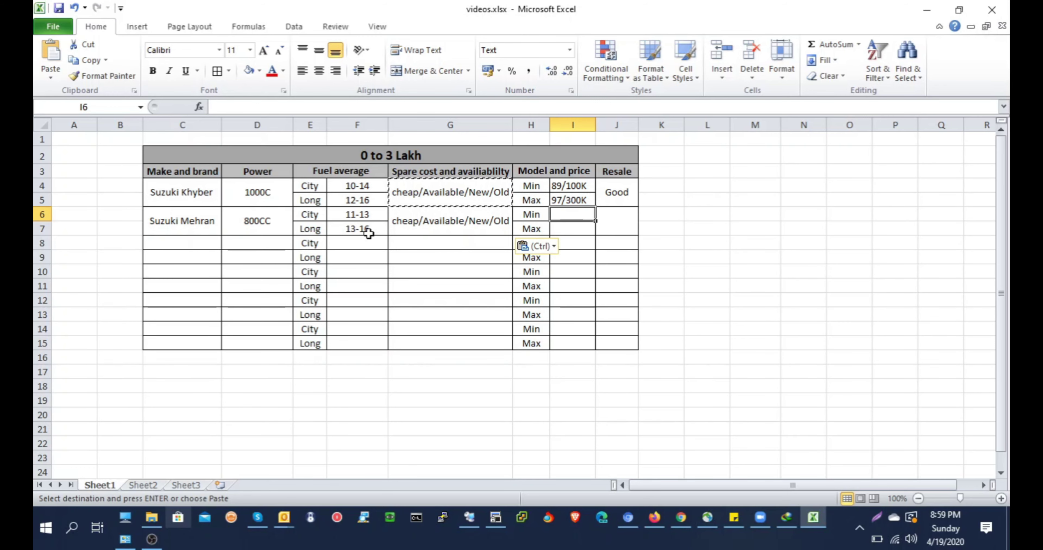
type("89/")
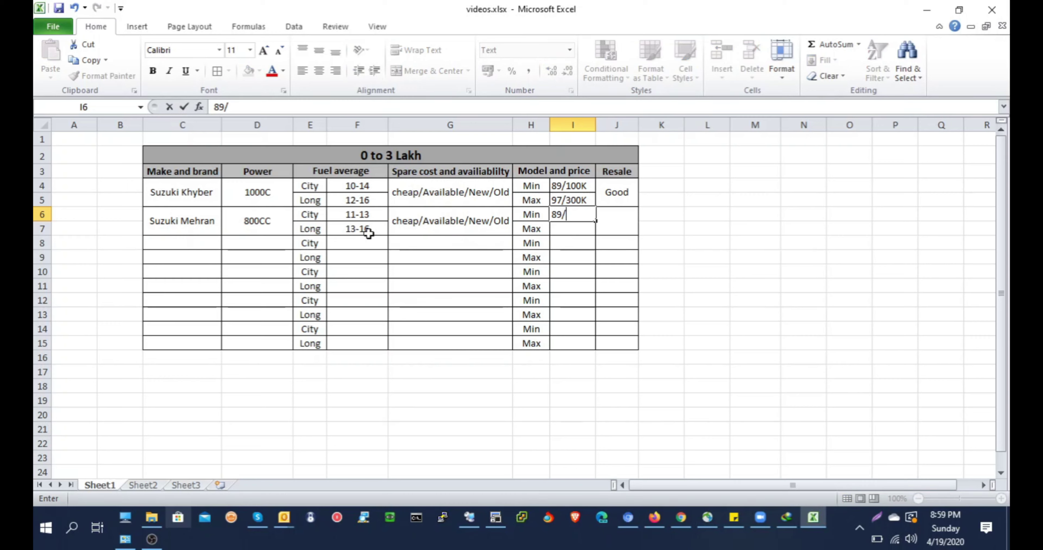
type("130K")
key("Return")
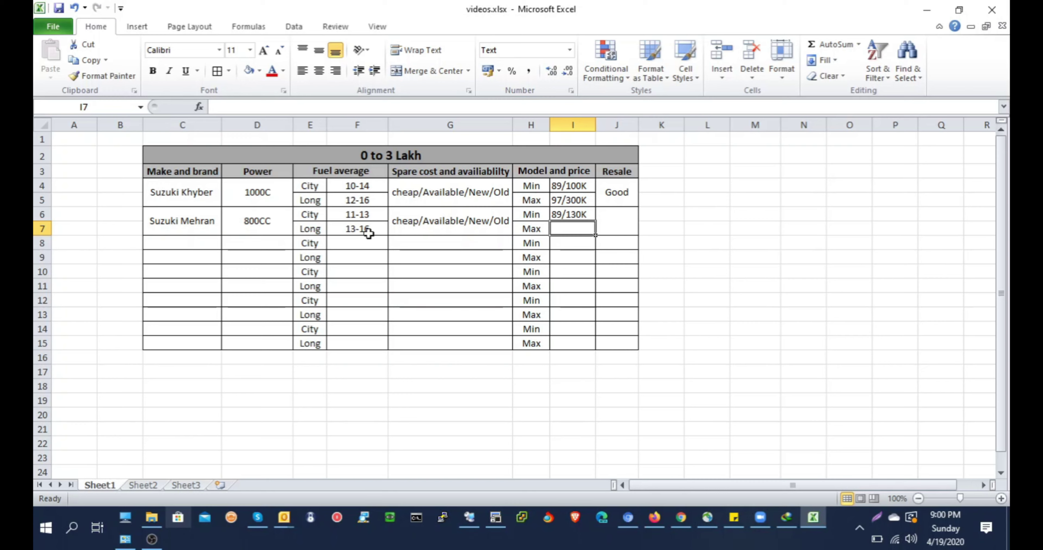
Enter 98/300K as the Suzuki Mehran's Max model and price in I7
type("98/2")
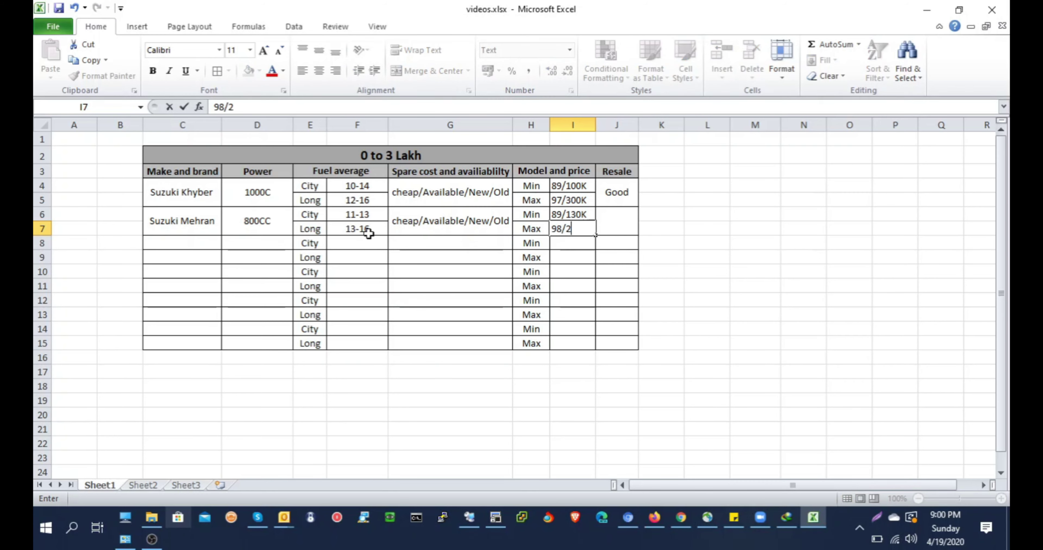
key("BackSpace")
type("300K")
key("Return")
Enter Exellent as the Suzuki Mehran's resale rating in J6
key("Up")
key("Right")
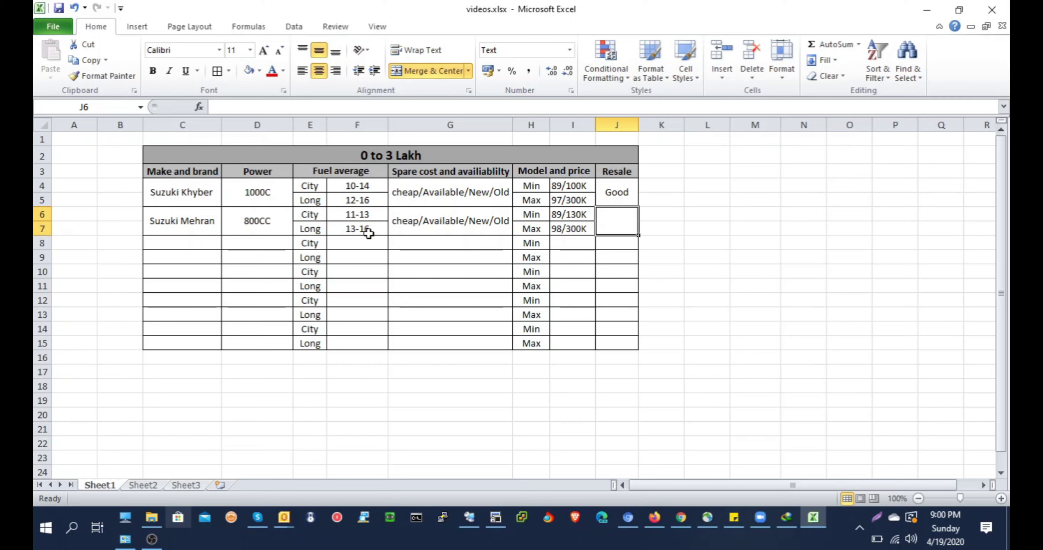
type("Good")
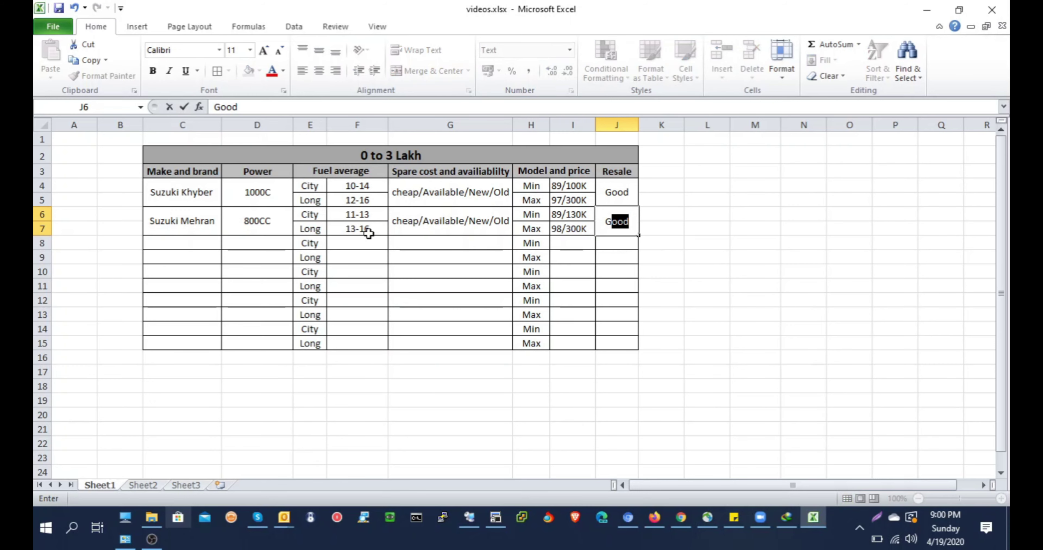
key("BackSpace")
key("BackSpace")
key("BackSpace")
key("BackSpace")
type("Exellent")
key("Return")
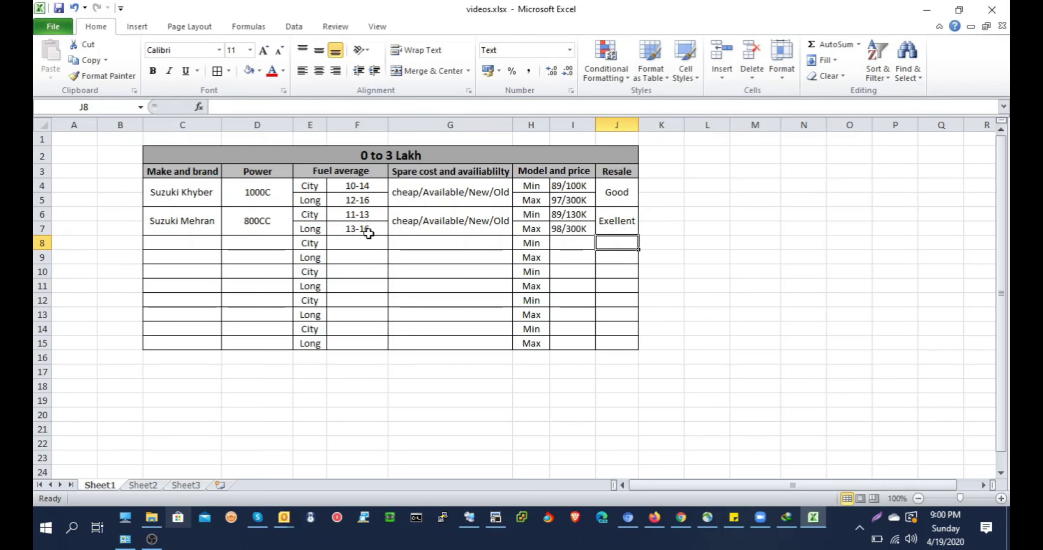
key("Up")
key("Left")
key("Down")
key("Right")
key("Left")
key("Up")
key("Right")
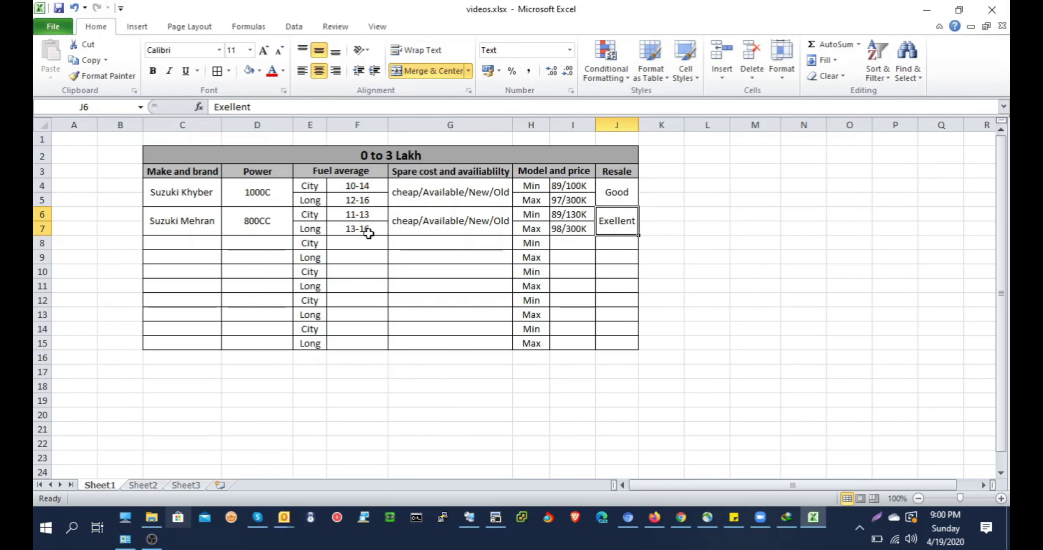
key("Left")
key("Left")
key("Left")
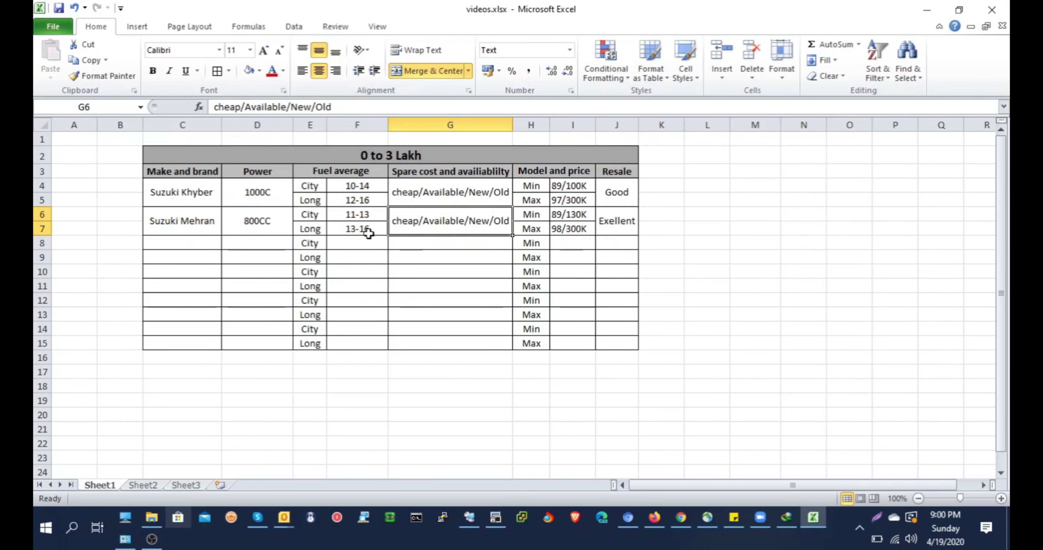
key("Left")
key("Left")
key("Up")
key("Right")
key("Right")
key("Right")
key("Right")
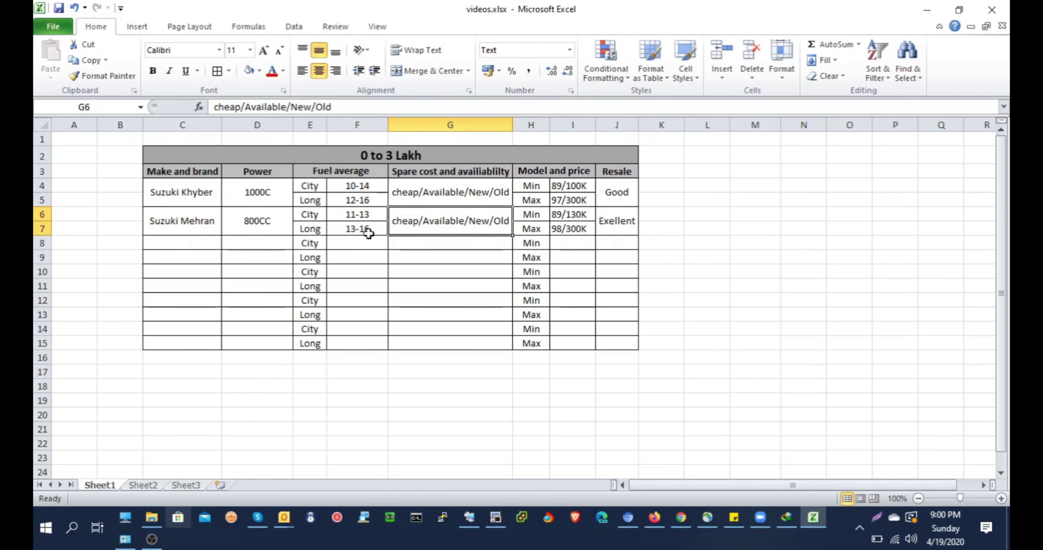
key("Down")
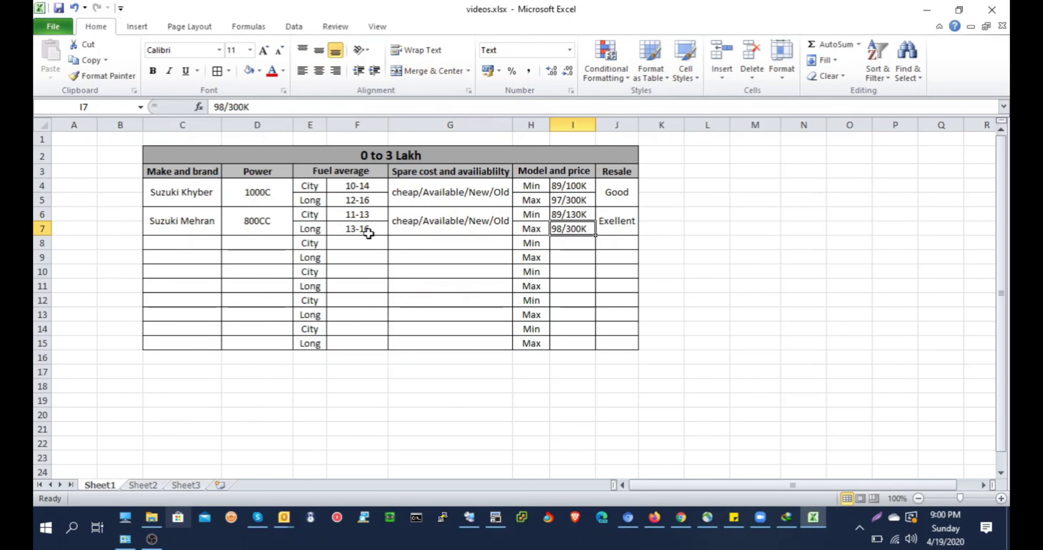
key("Right")
key("Left")
key("Left")
key("Left")
key("Left")
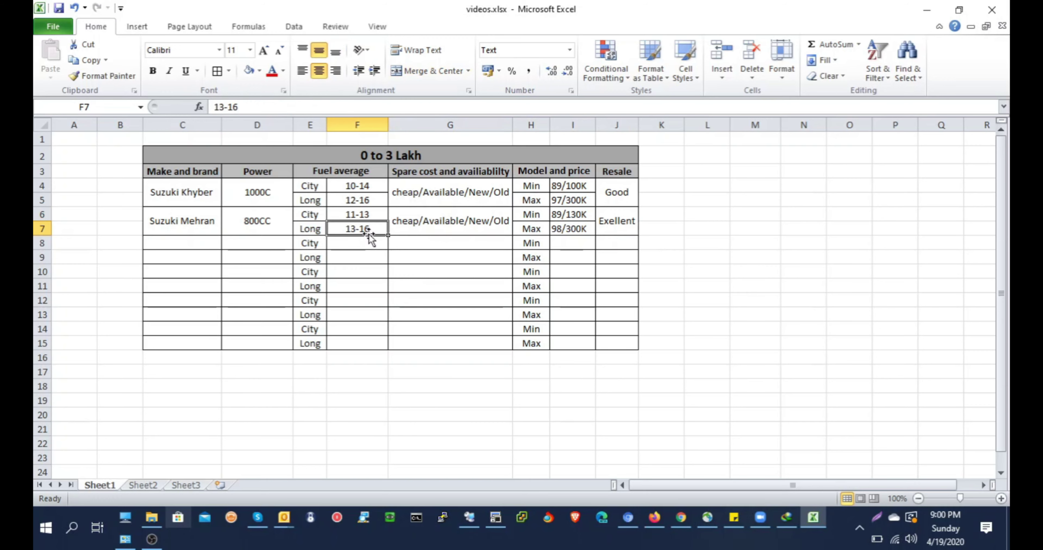
key("Right")
key("Right")
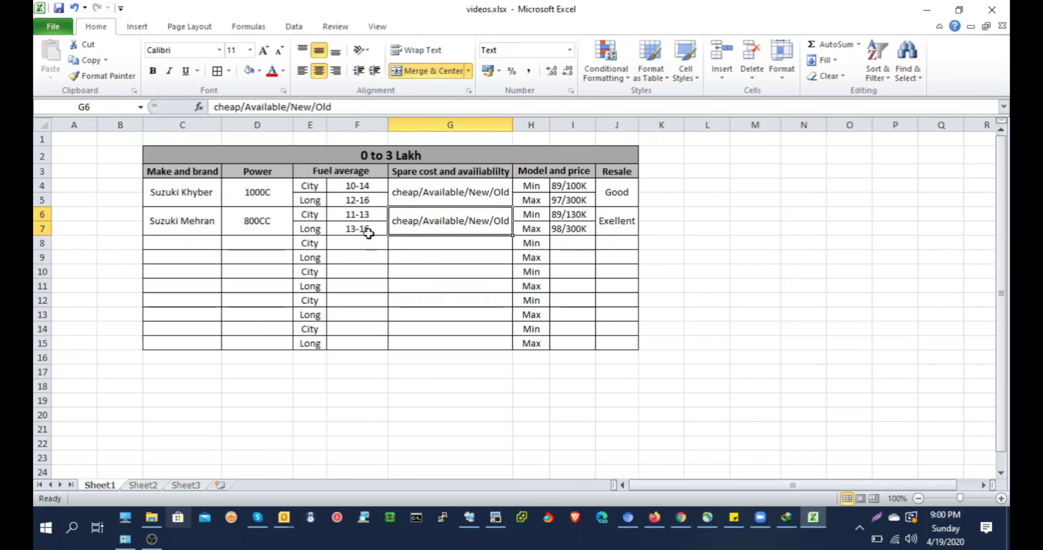
key("Right")
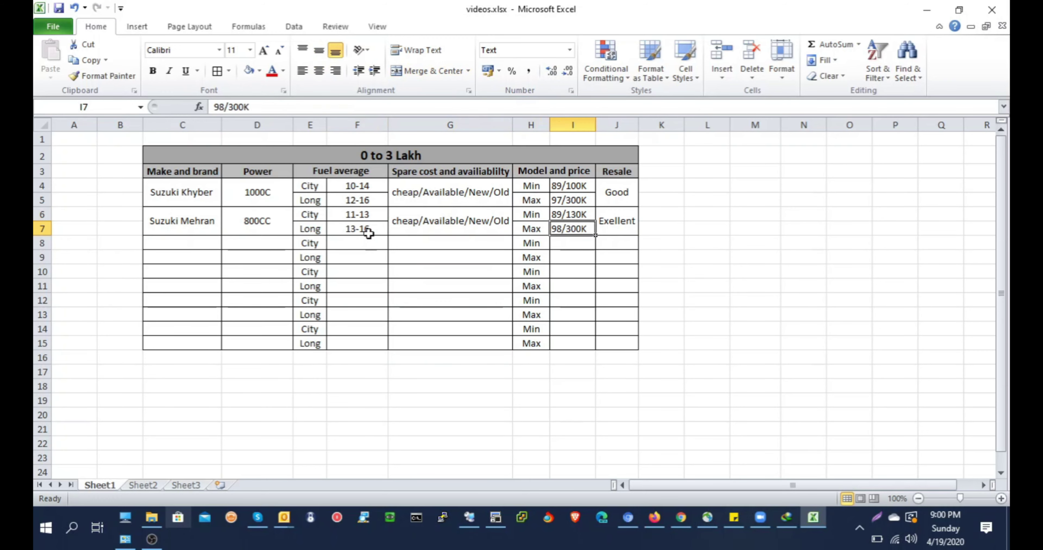
Clear the resale entries of the Suzuki Mehran in J6 and the Suzuki Khyber in J4
key("Up")
key("Right")
key("Down")
key("Up")
key("Delete")
key("Up")
key("Delete")
Enter Nissan Sunny as the third make and brand in C8
key("Down")
key("Down")
key("Up")
key("Down")
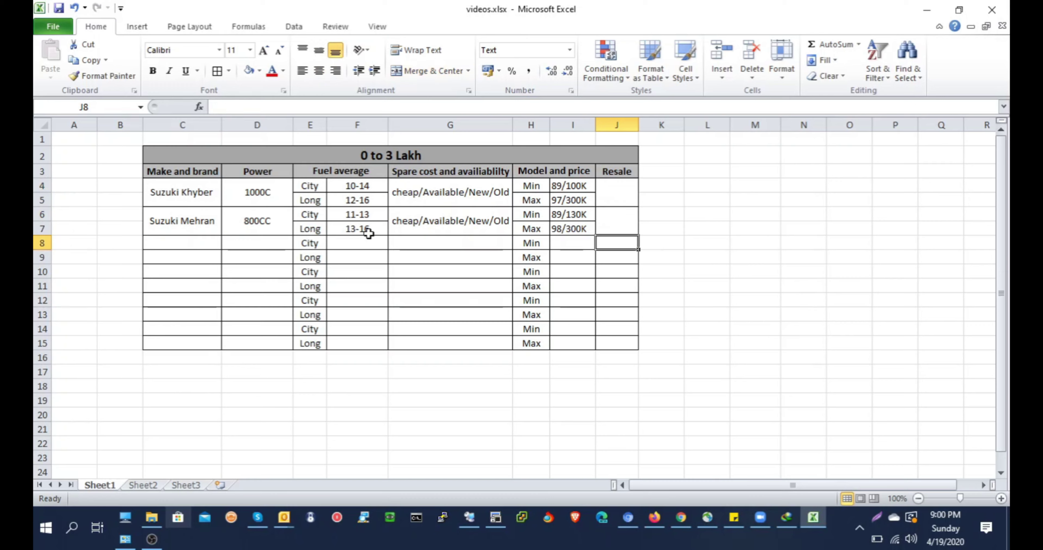
key("Left")
key("Left")
key("Left")
key("Left")
key("Left")
key("Left")
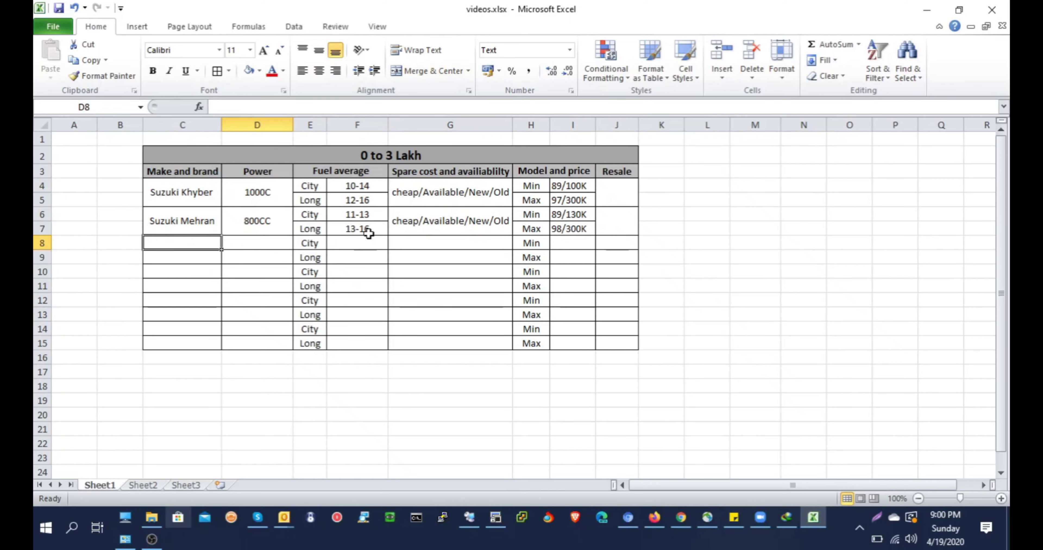
key("Left")
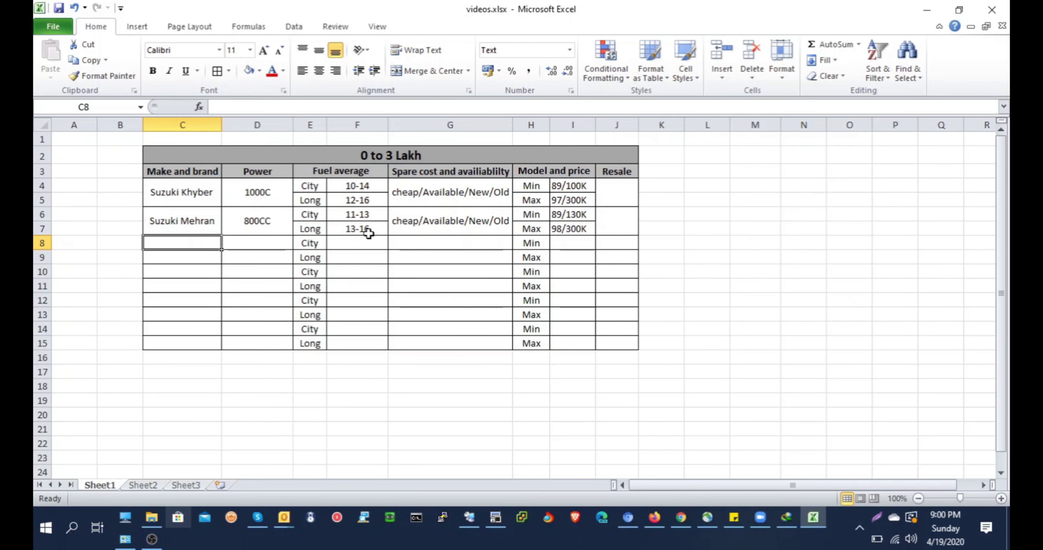
type("Niss")
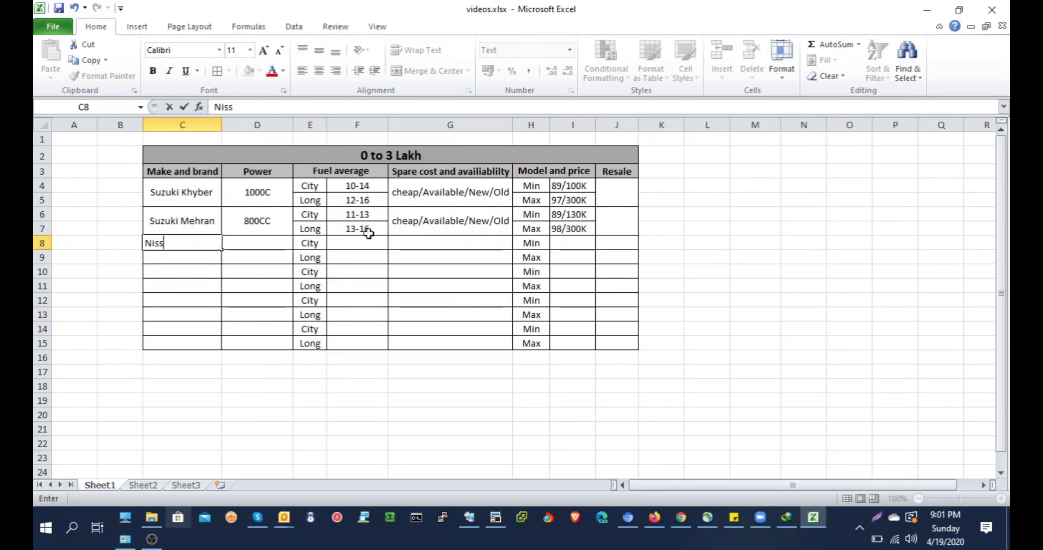
type("an Sunny")
key("Return")
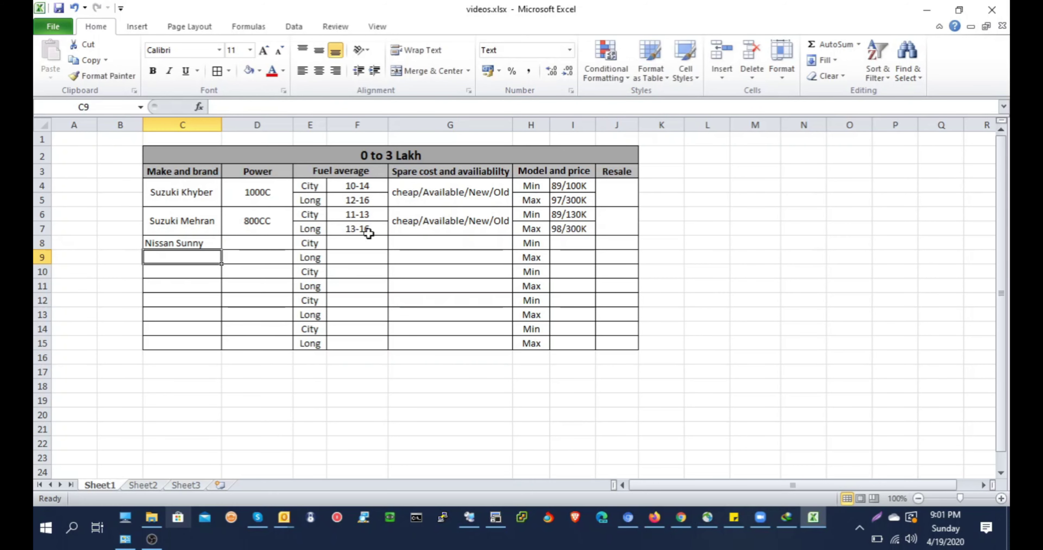
Enter 1000,1300,1600 as the Nissan Sunny's power in D8
key("Up")
key("Right")
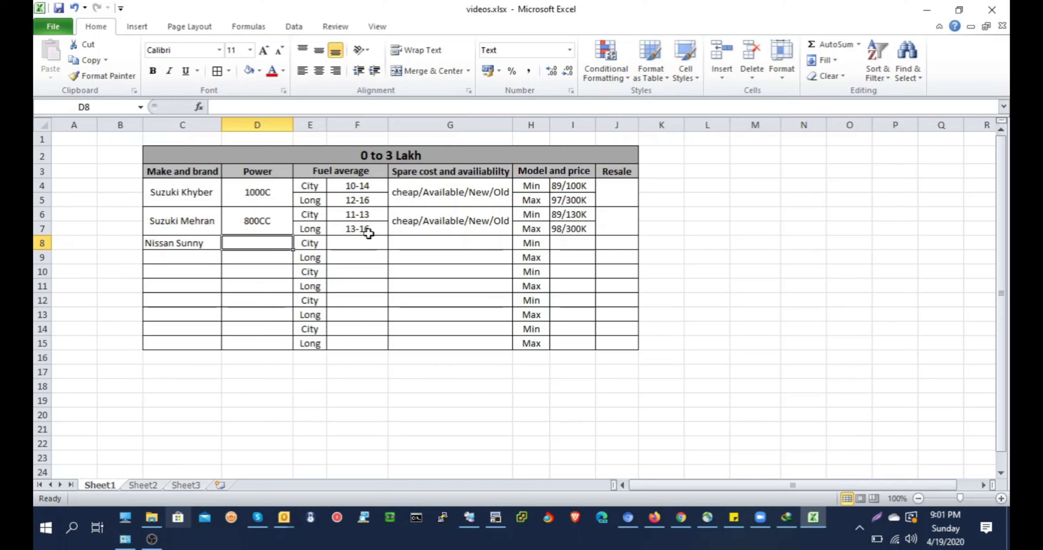
type("100")
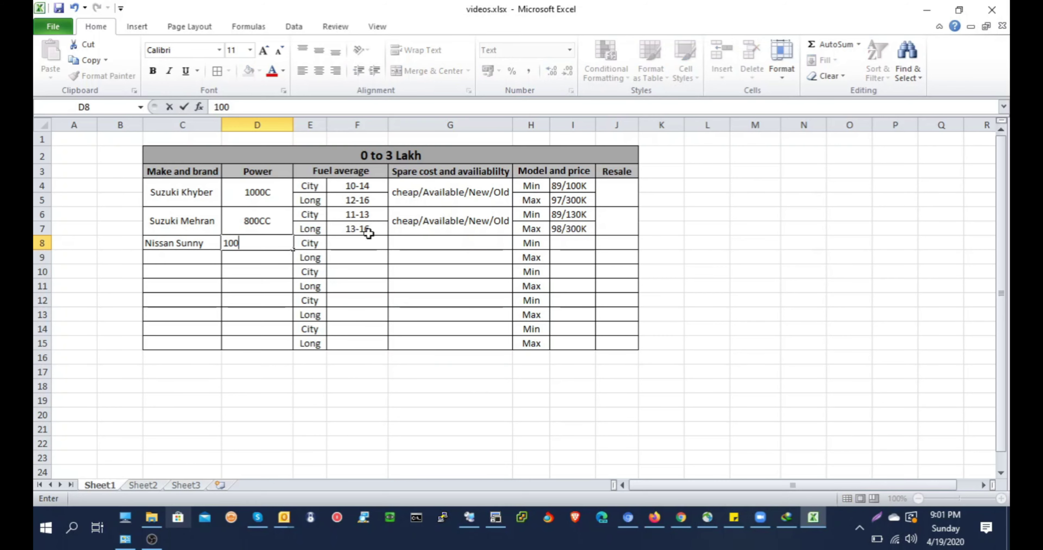
type("0,1300,1600")
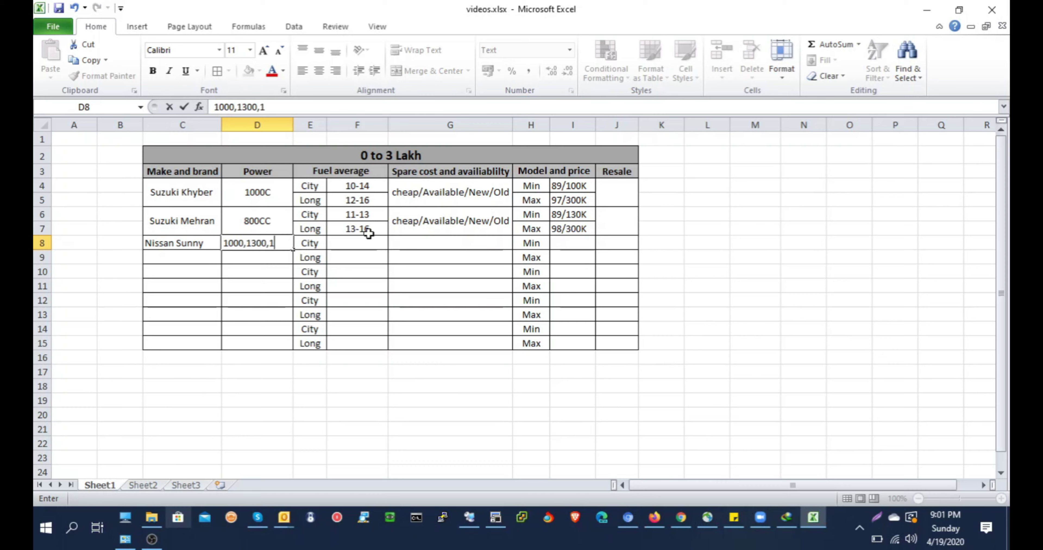
key("Return")
Merge and center the Nissan Sunny's power cells D8:D9 and align the text to the vertical middle
key("Up")
key("Right")
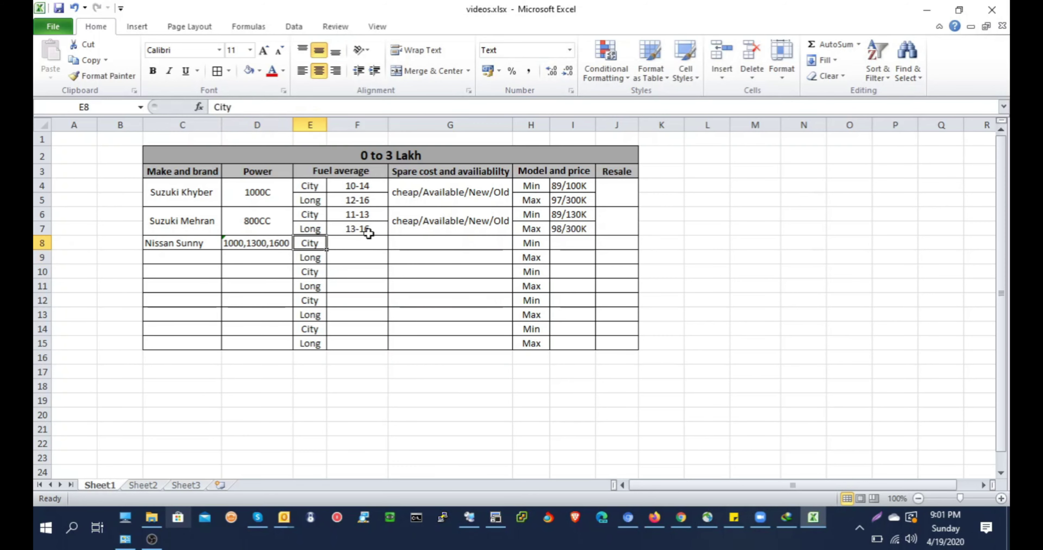
key("Down")
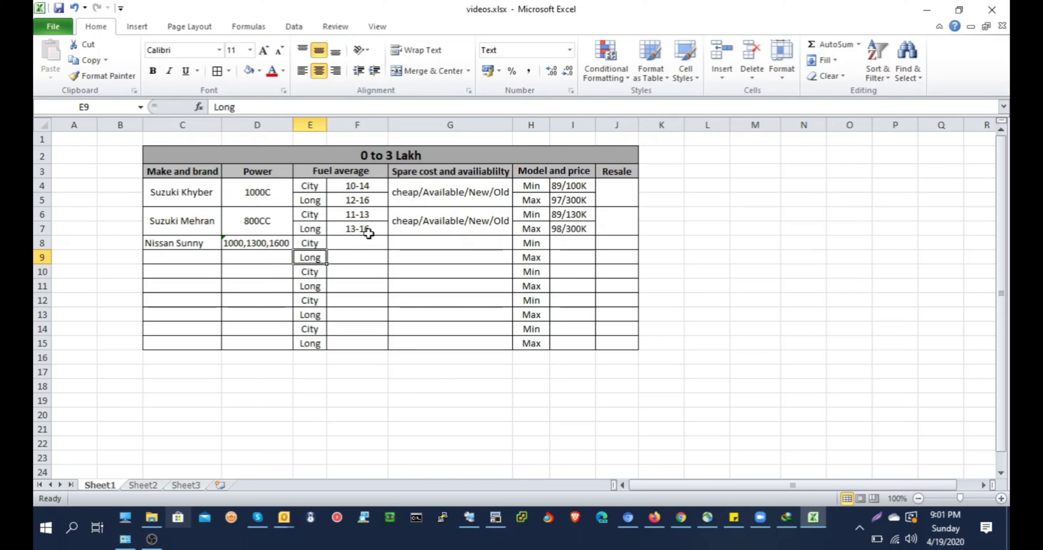
key("Left")
key("Up")
key("shift+Down")
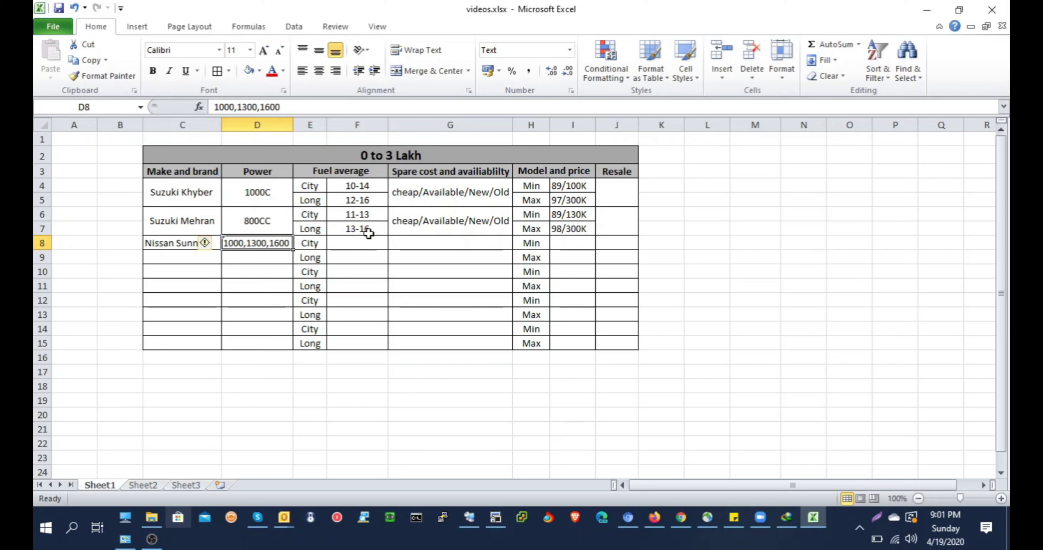
left_click(431, 71)
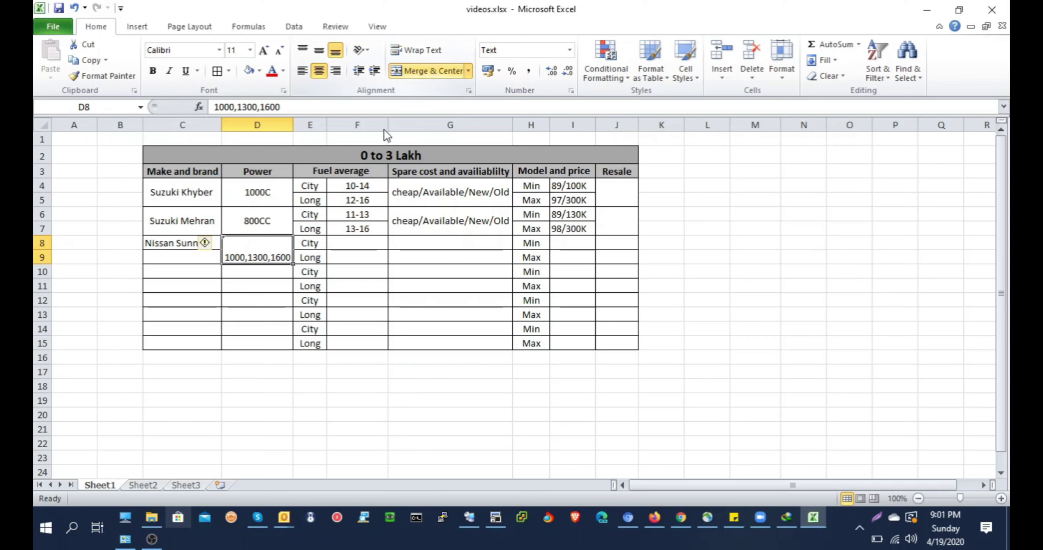
left_click(319, 50)
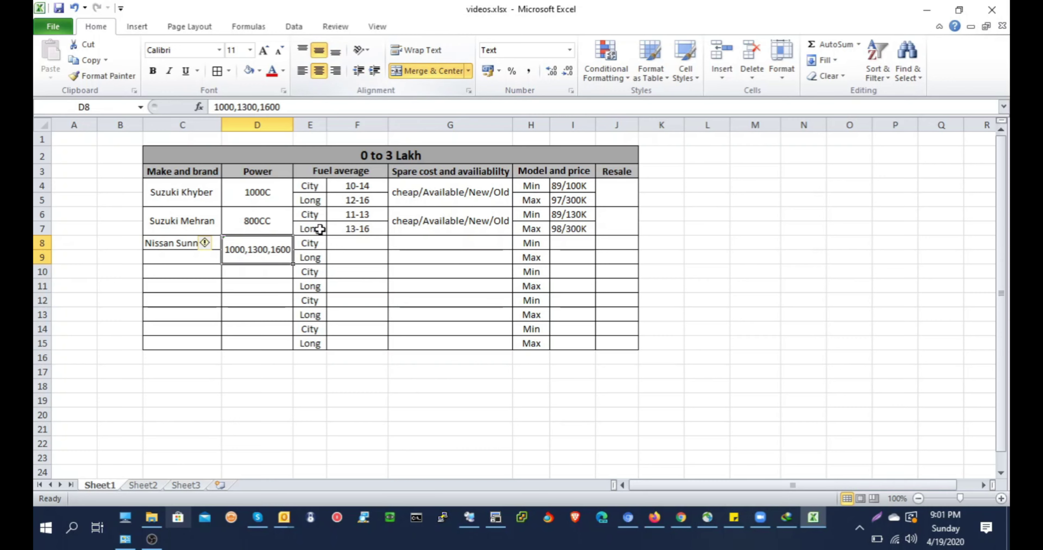
Enter the Nissan Sunny's fuel average as 11-13 for City in F8 and 14-16 for Long in F9
left_click(361, 243)
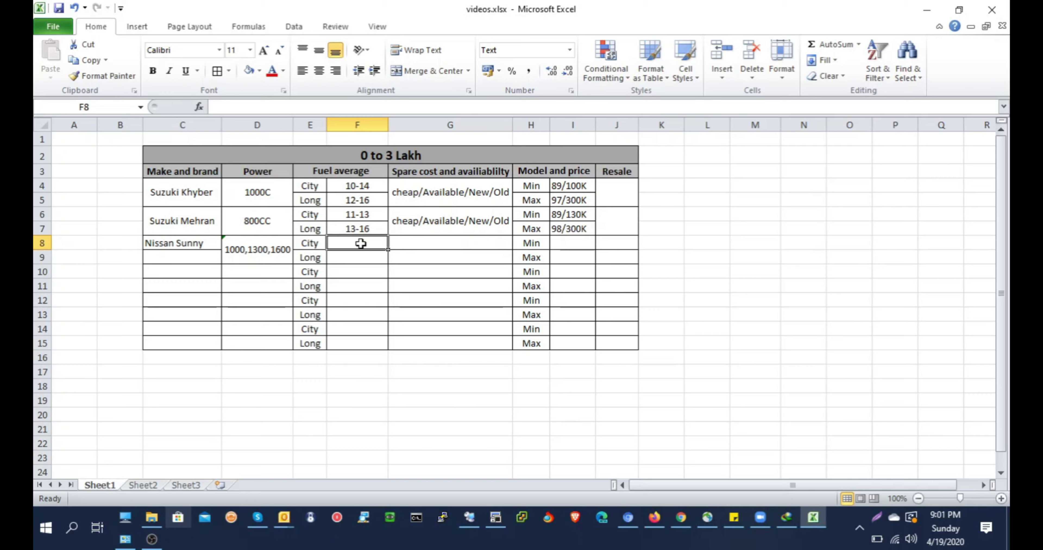
type("11-13")
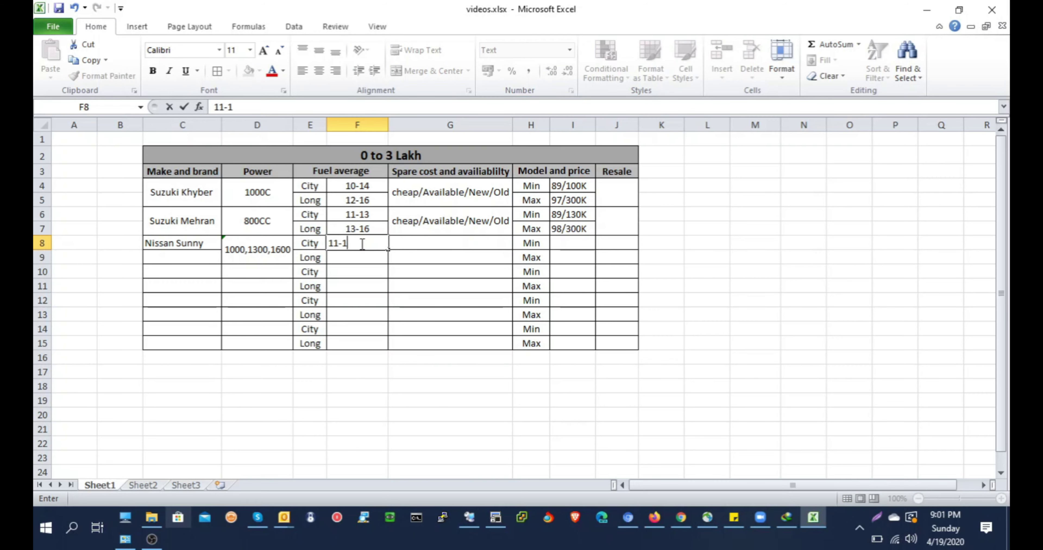
key("Return")
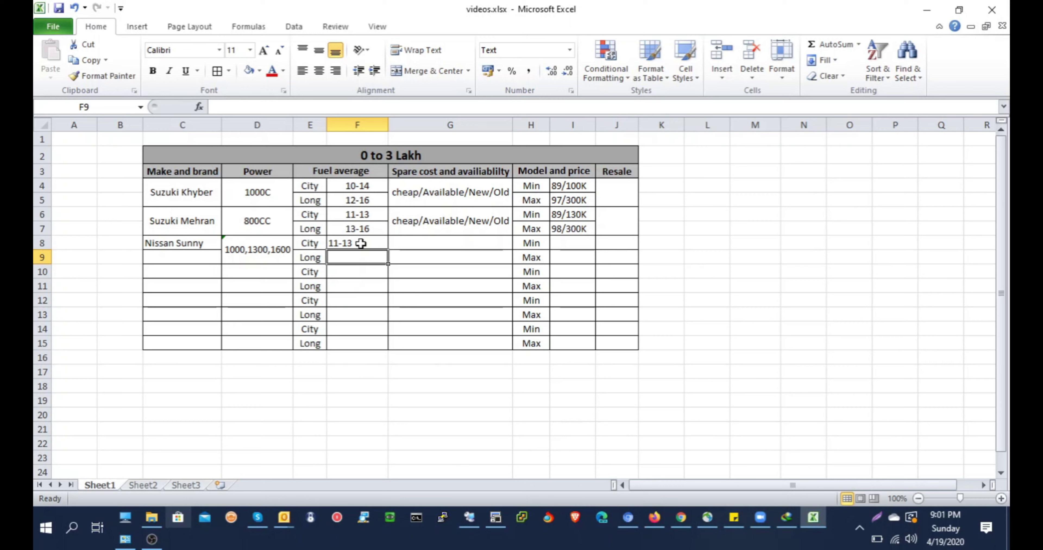
type("14-16")
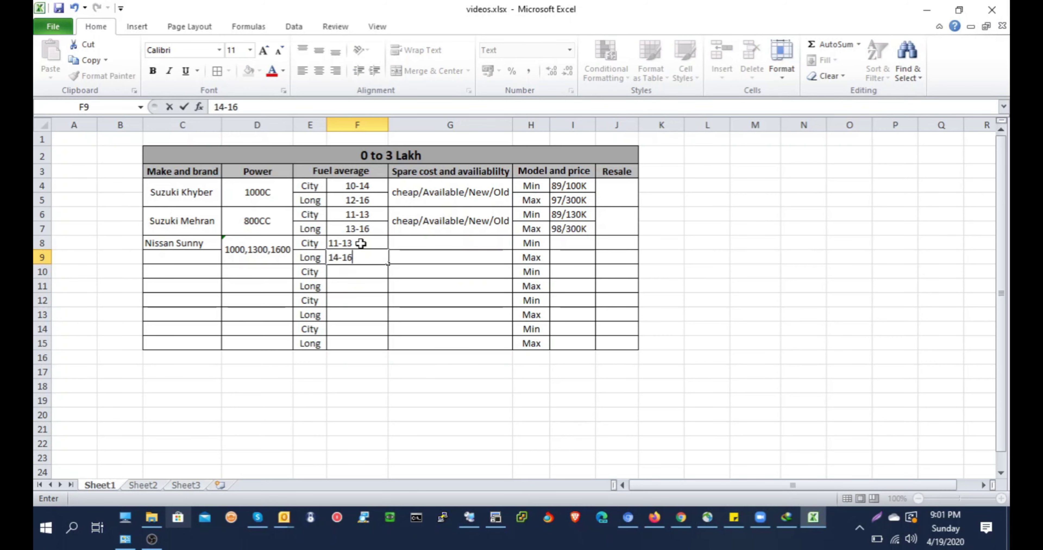
key("Return")
Enter little Exp/ Ava/New/Old as the Nissan Sunny's spare cost and availability in G8
key("Up")
key("Right")
key("Up")
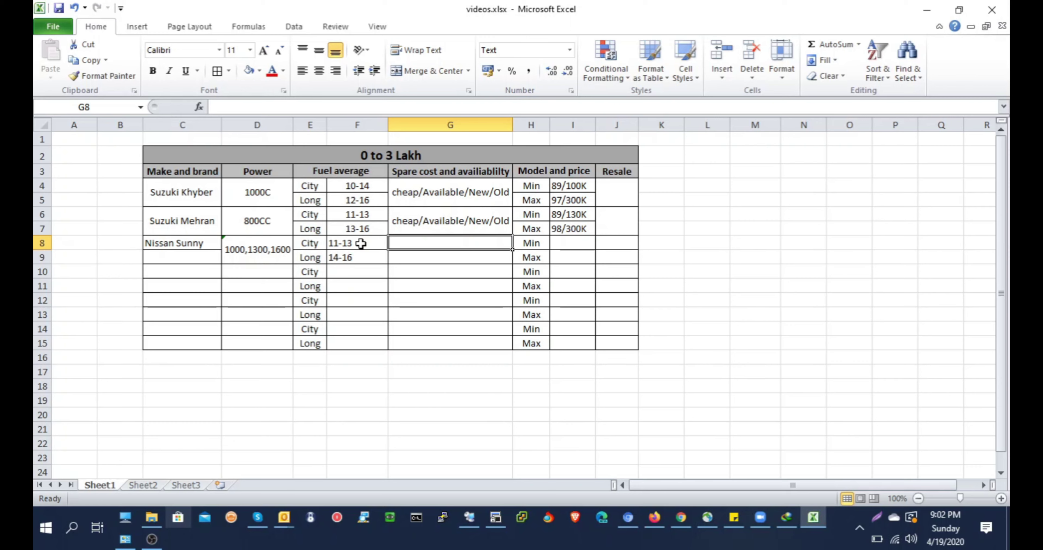
type("little ")
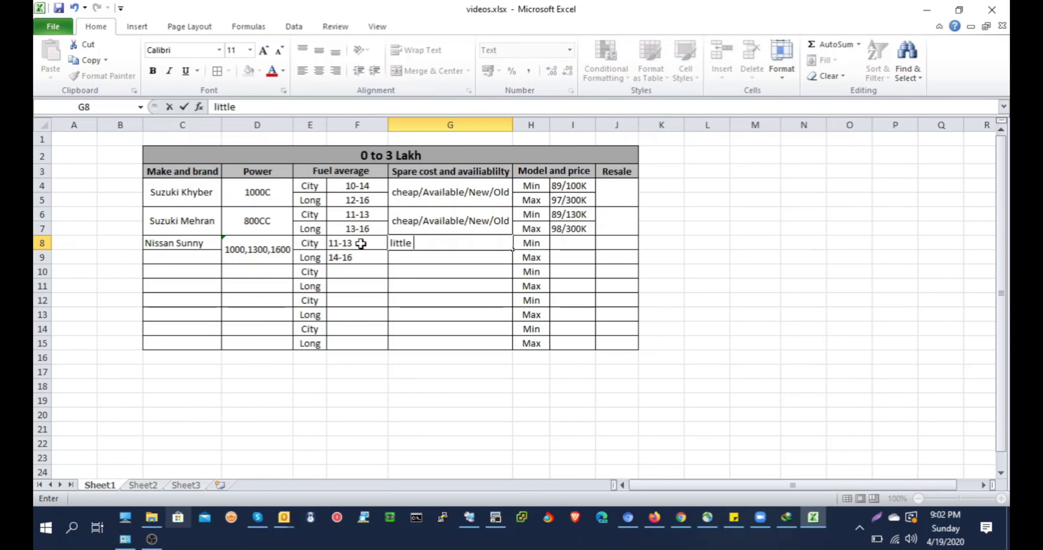
type("Exp/ Ava/")
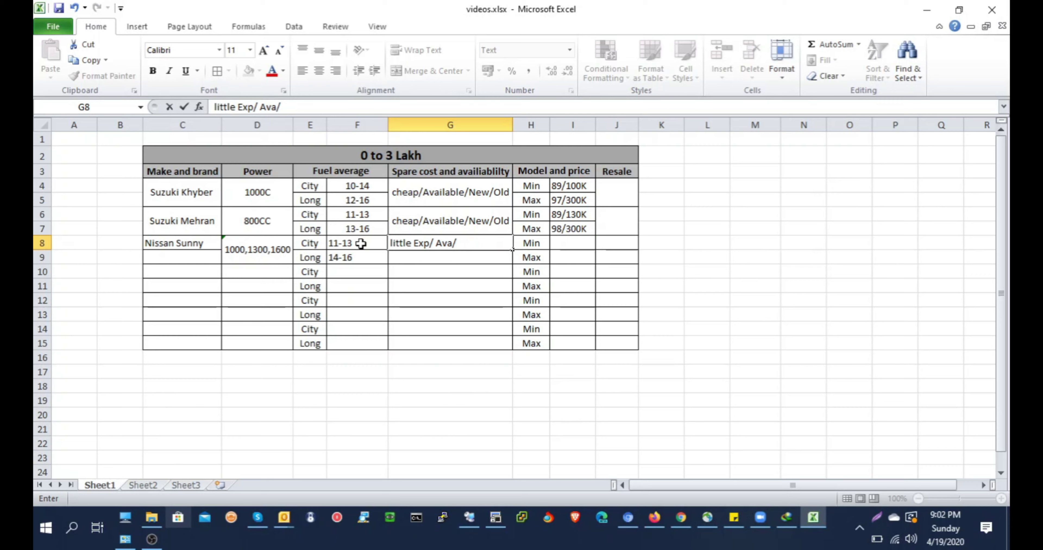
type("New/Old")
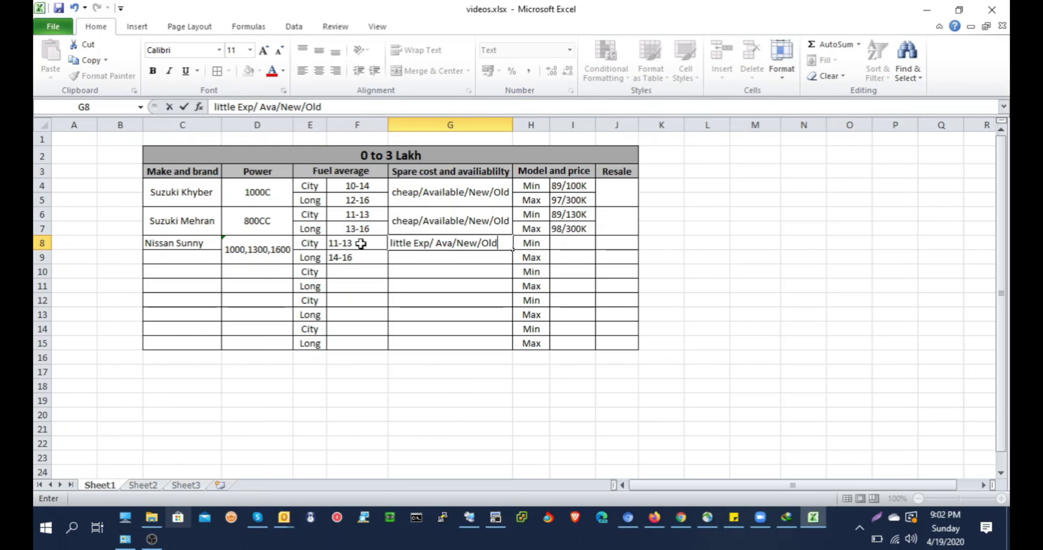
key("ctrl+Return")
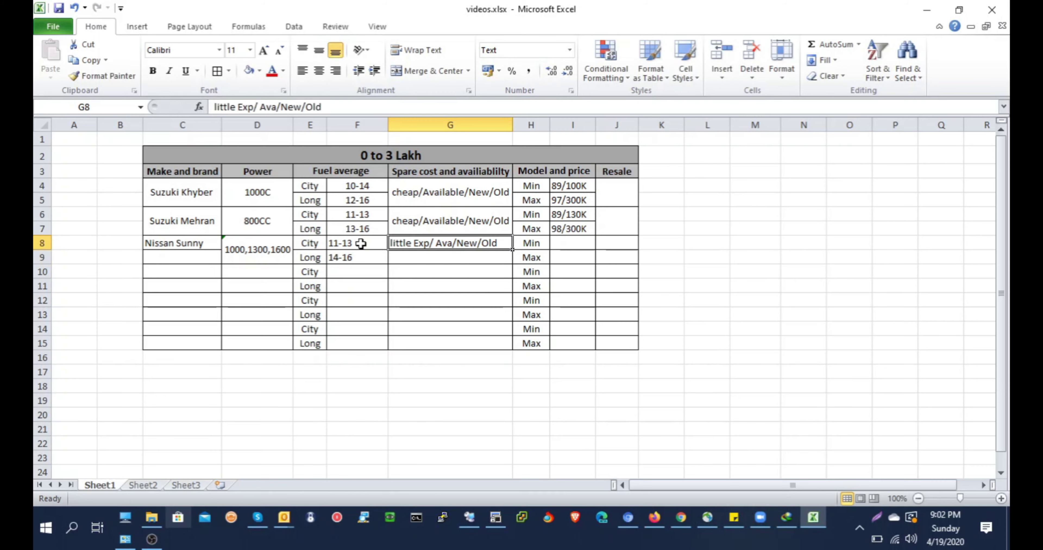
Merge and center the Nissan Sunny's spare cost cells G8:G9 and align the text to the vertical middle
key("shift+Down")
left_click(421, 72)
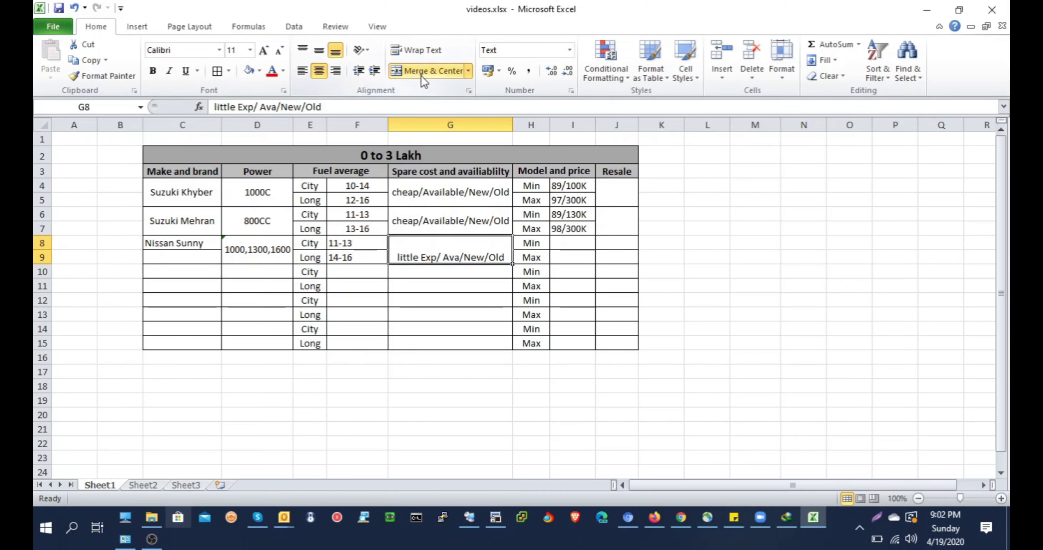
left_click(320, 51)
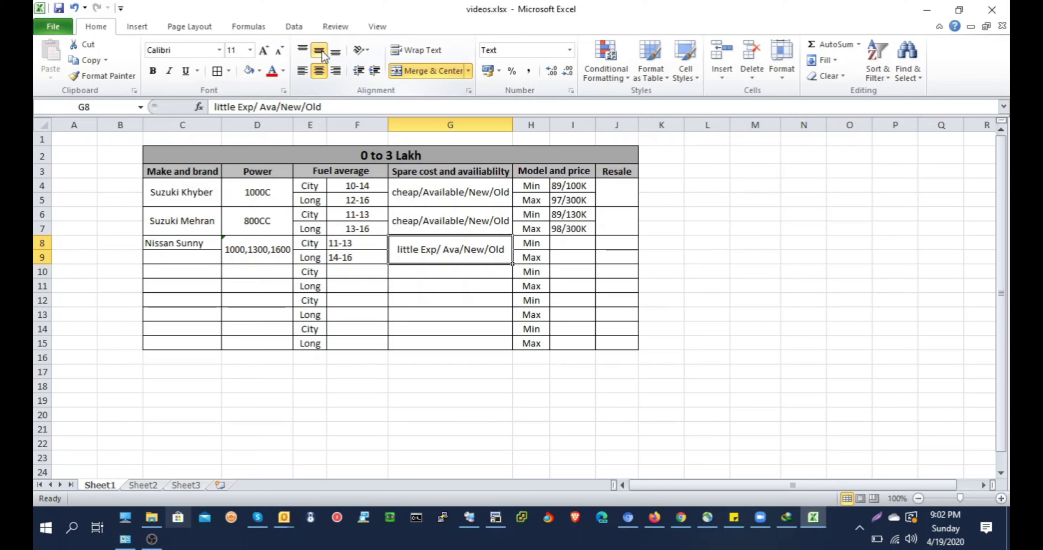
Enter the Nissan Sunny's model and price as 78/90K for Min in I8 and 93/300K for Max in I9
left_click(559, 243)
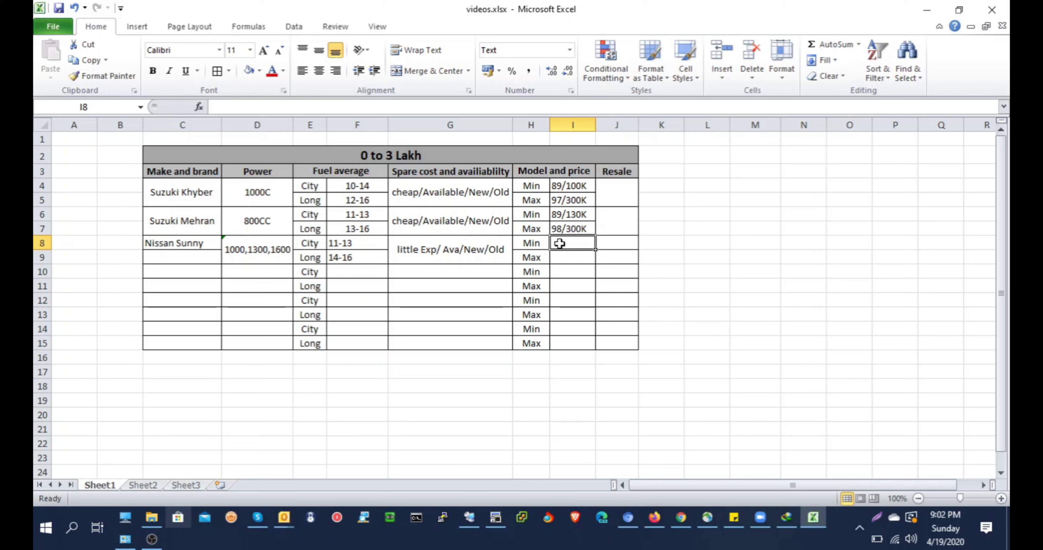
type("78")
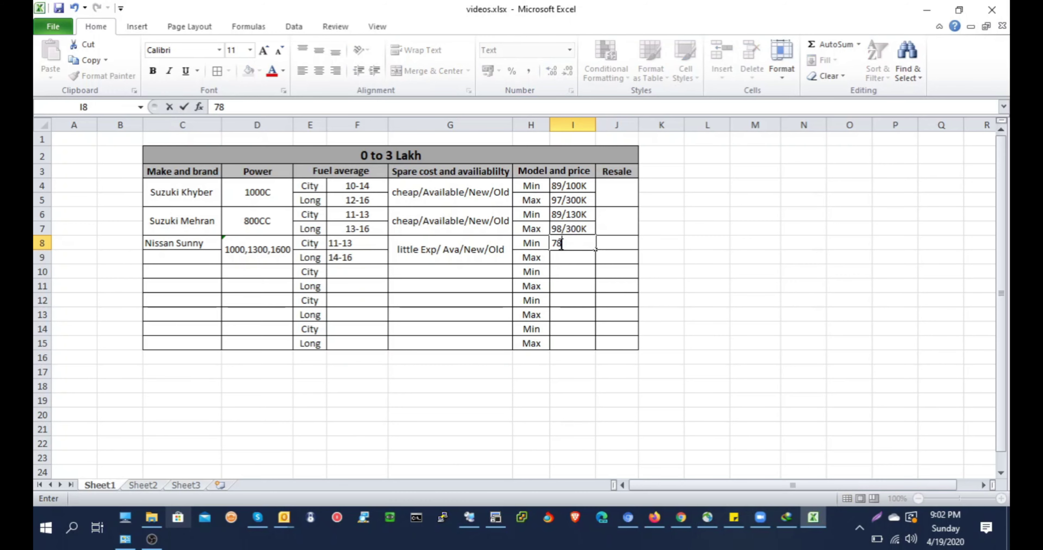
type("/90K")
key("Return")
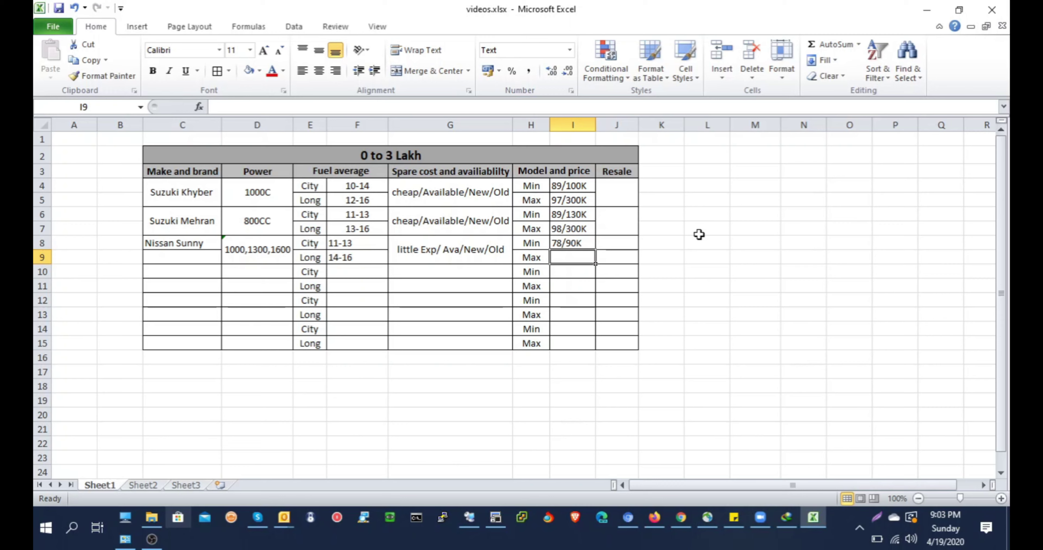
type("93/")
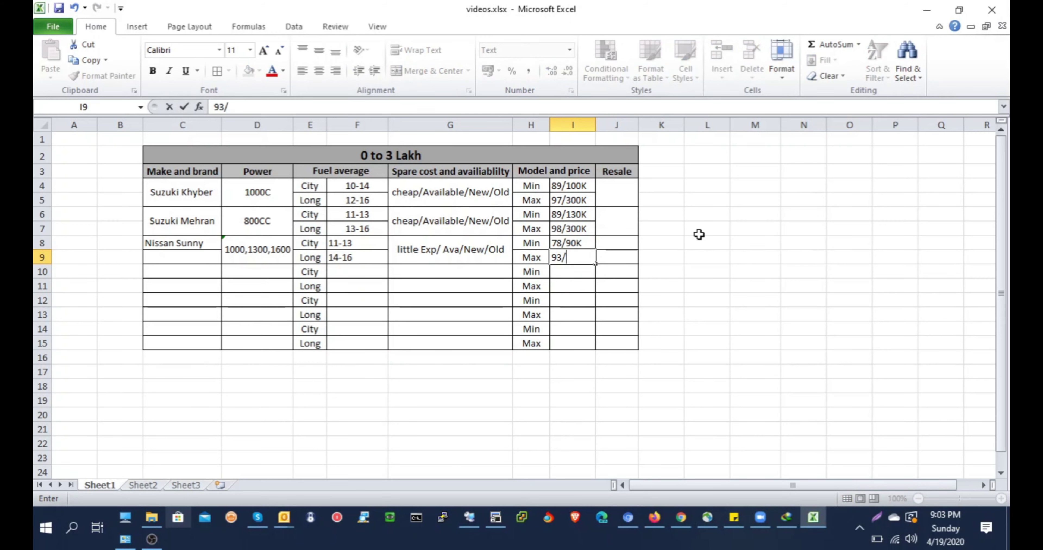
type("300K")
key("Return")
Merge and center the Nissan Sunny's resale cells J8:J9 and enter Average as the resale rating
key("Up")
key("Right")
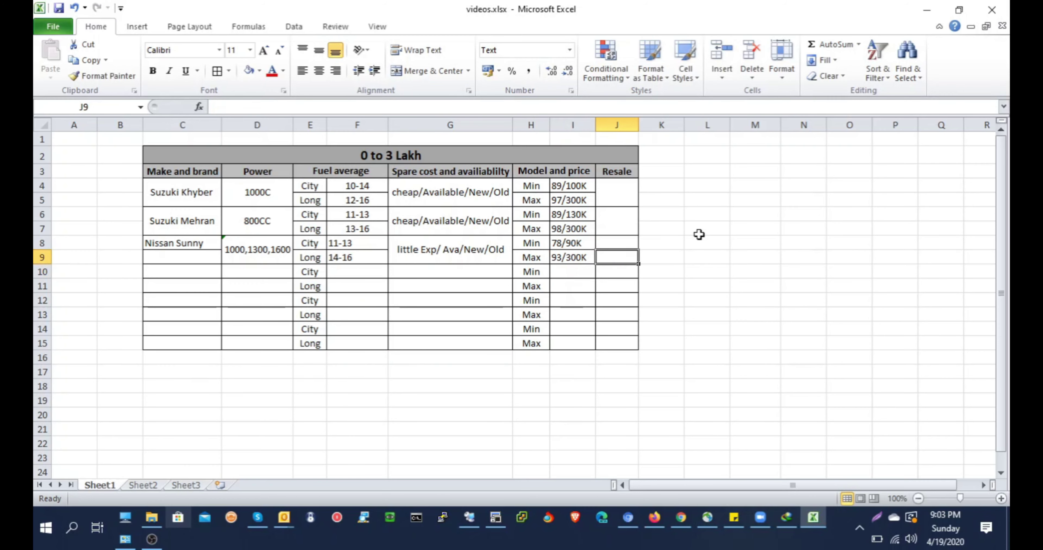
key("Up")
key("shift+Down")
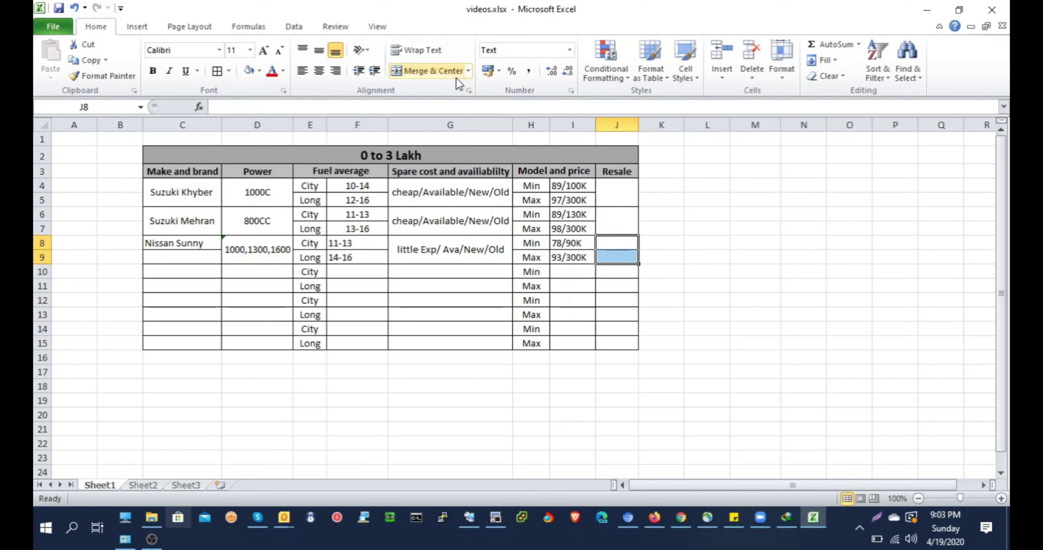
left_click(432, 75)
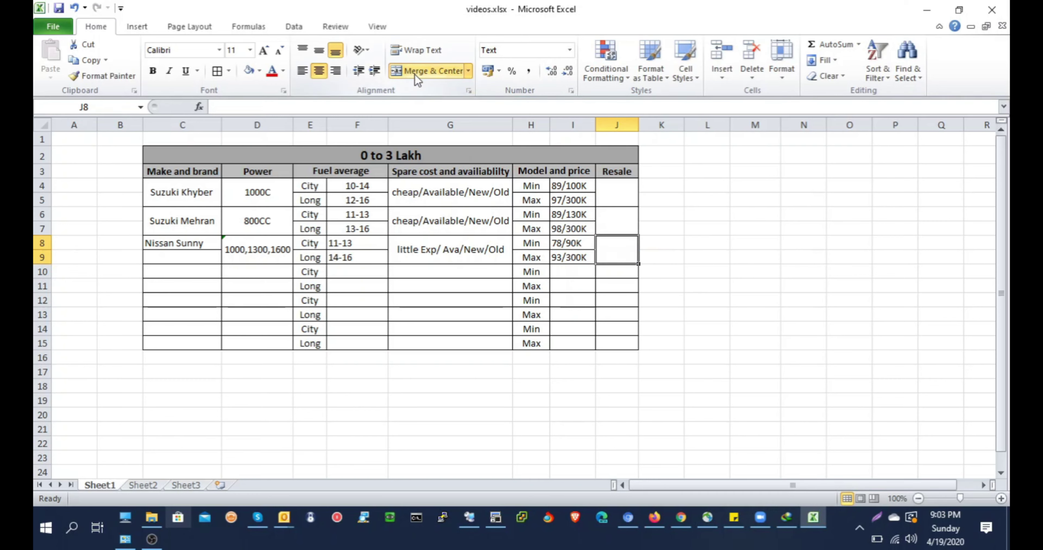
double_click(620, 245)
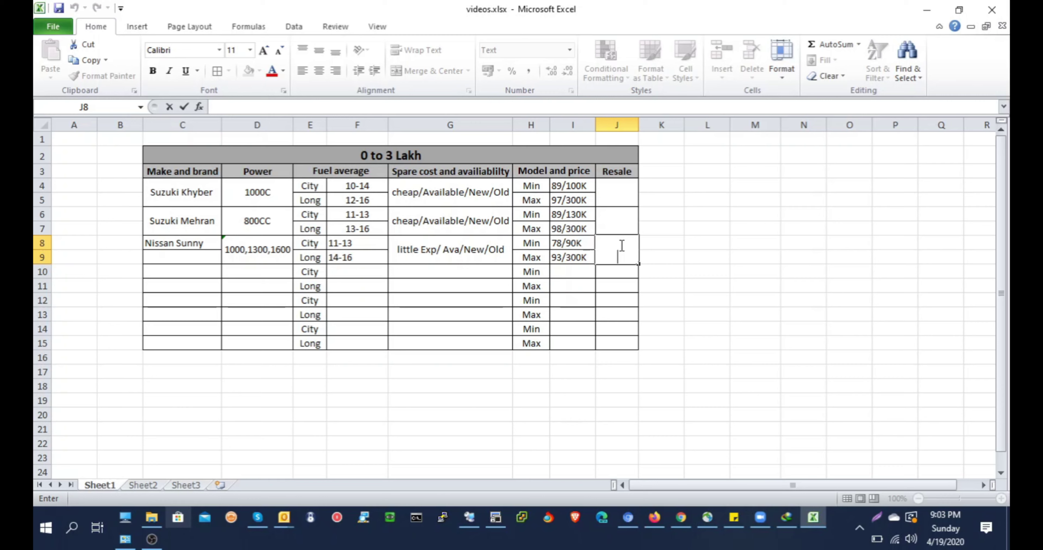
type("Average")
key("Return")
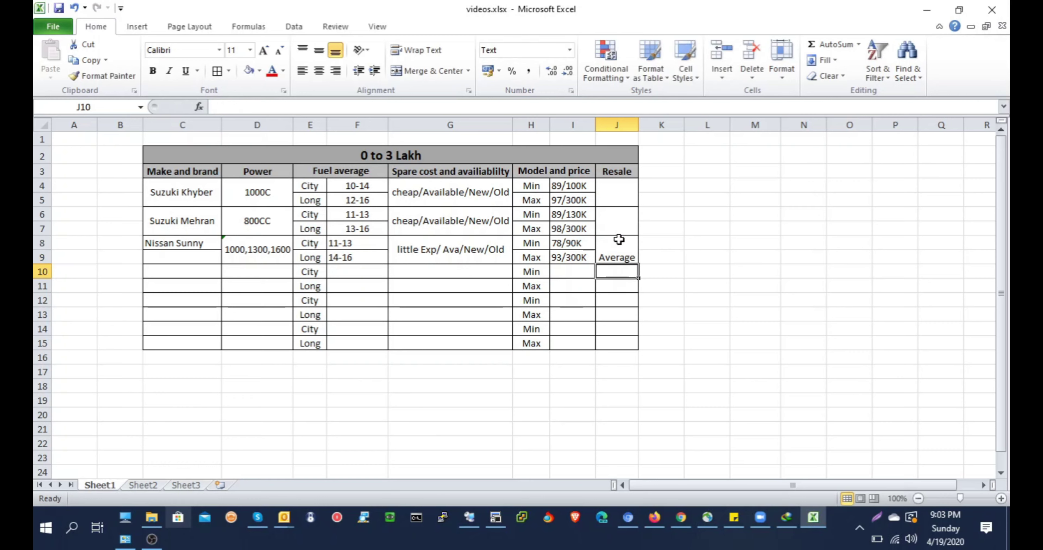
Enter Charade as the next car's make and brand in C10
key("Left")
key("Left")
key("Left")
key("Left")
key("Left")
key("Left")
key("Left")
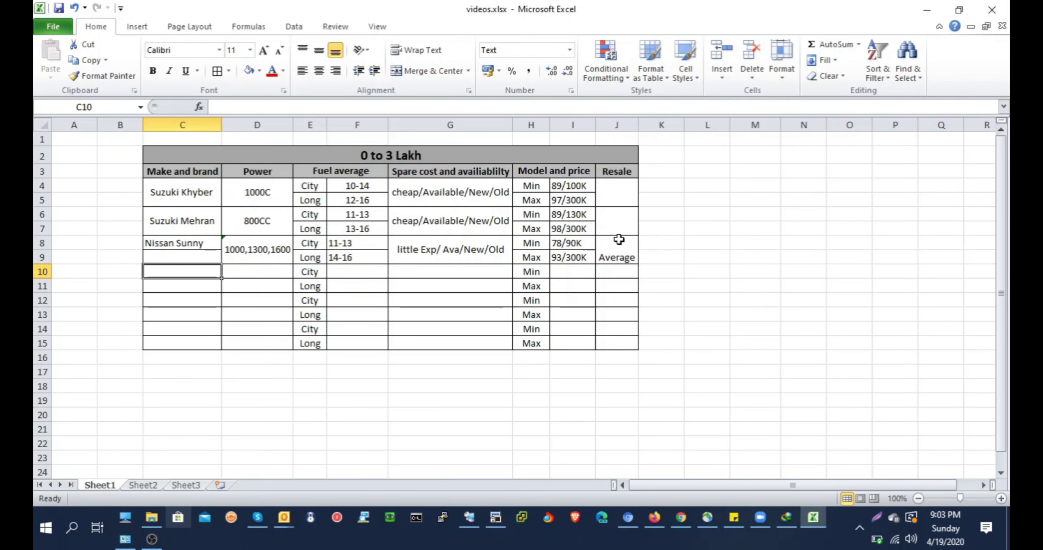
type("Charade")
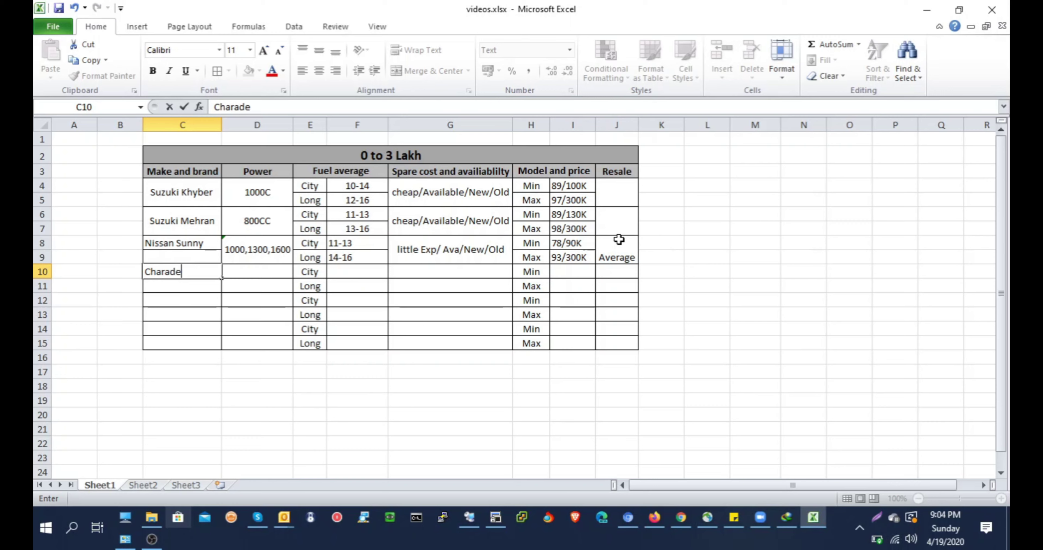
key("Return")
Enter 100CC as the Charade's power in D10
key("Right")
key("Up")
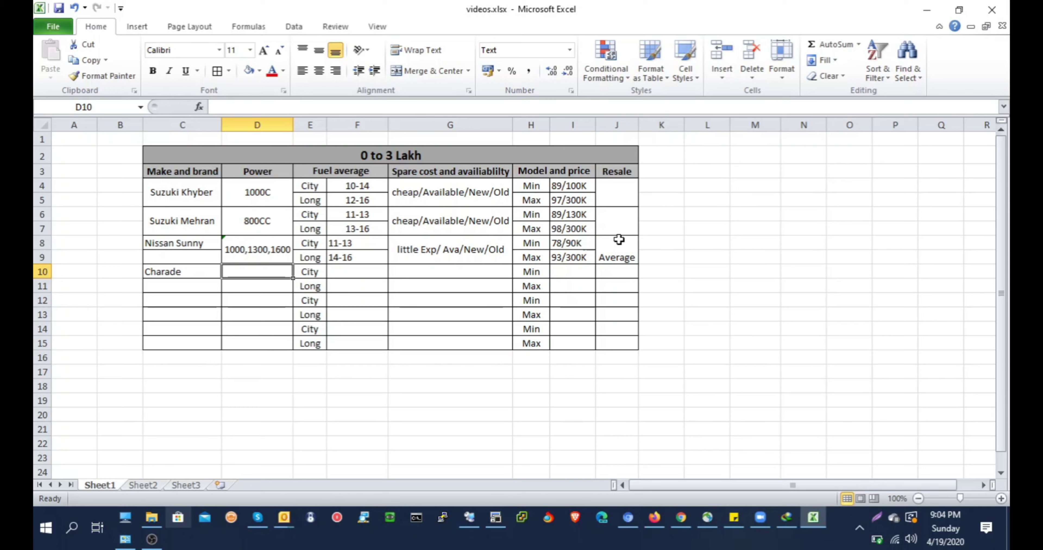
type("100CC")
key("Return")
Enter the Charade's fuel average as 12-14 for City in F10 and 14-16 for Long in F11
key("Up")
key("Tab")
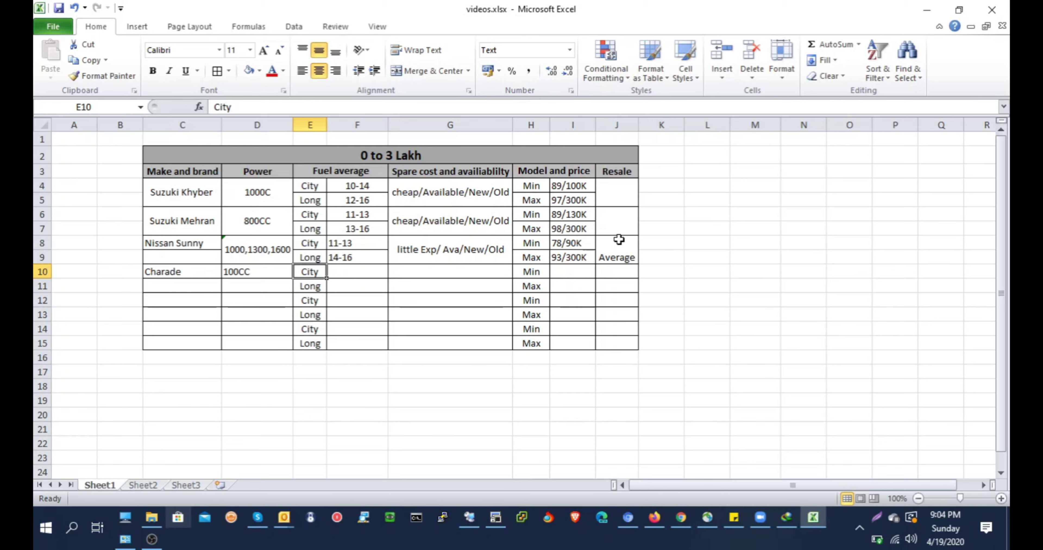
key("Tab")
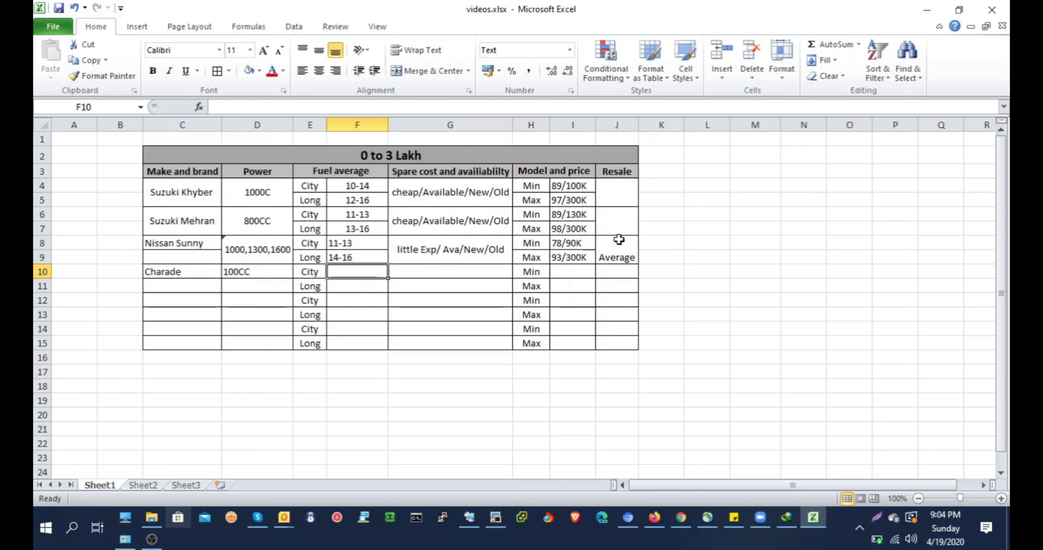
type("12-14")
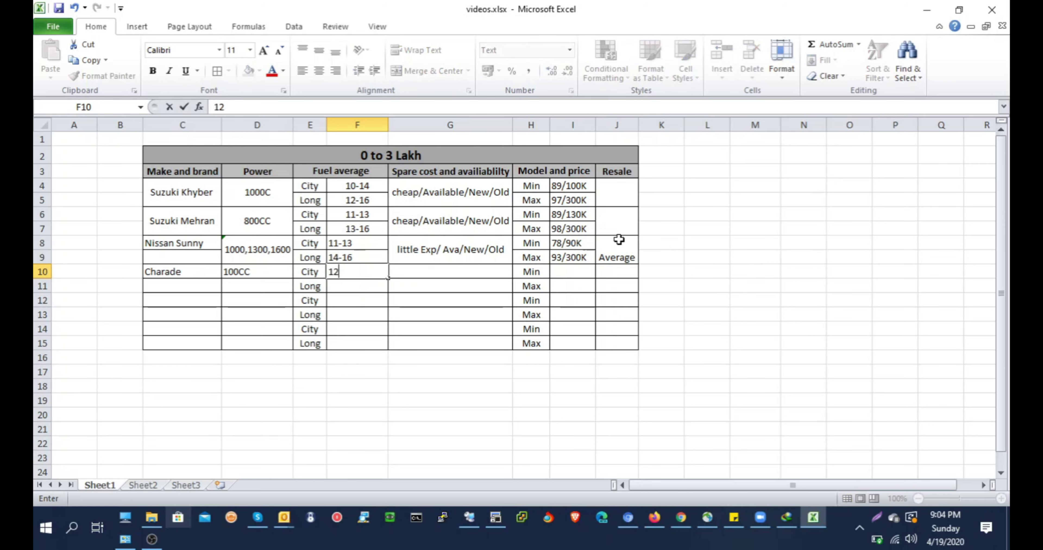
key("Return")
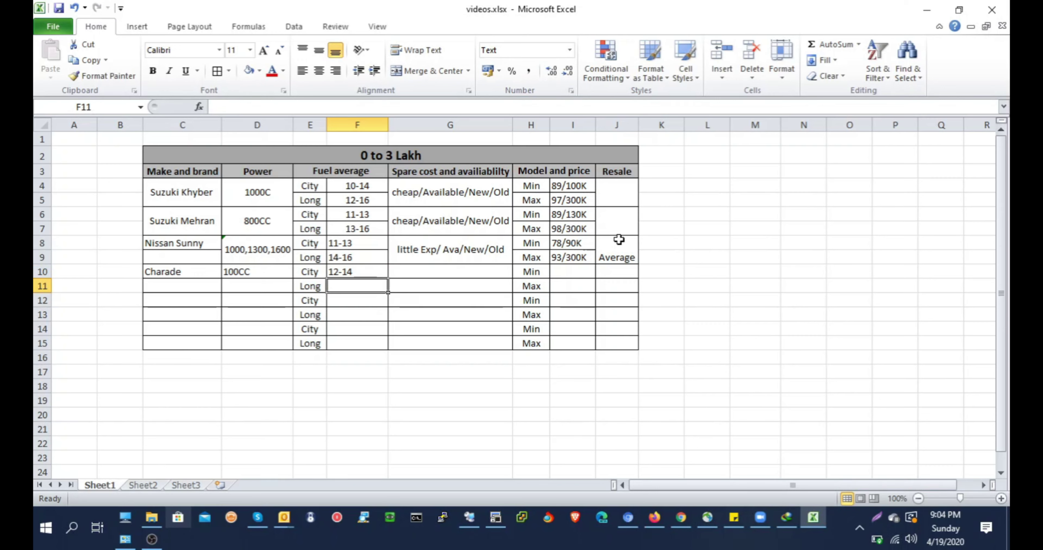
type("1")
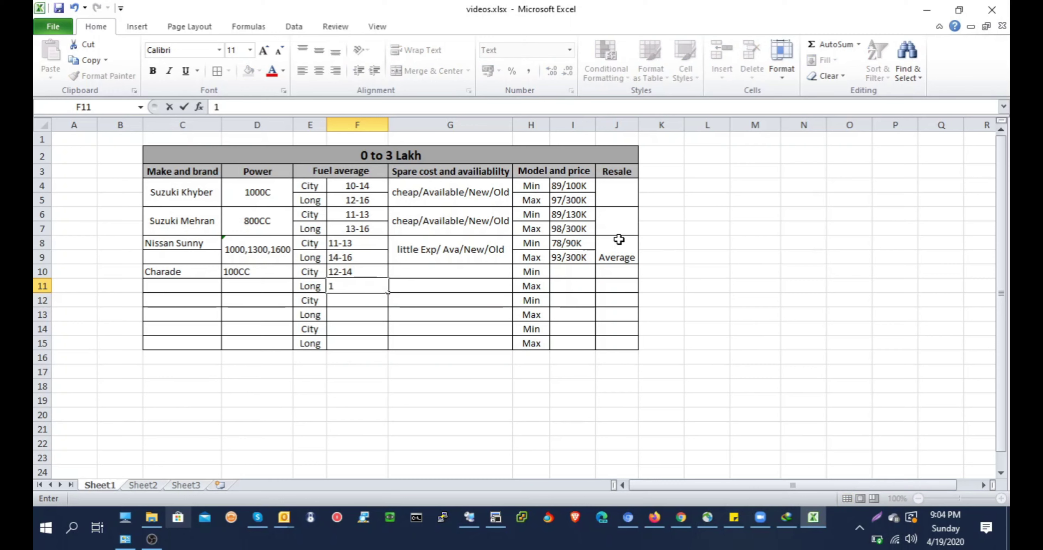
type("4-16")
key("Return")
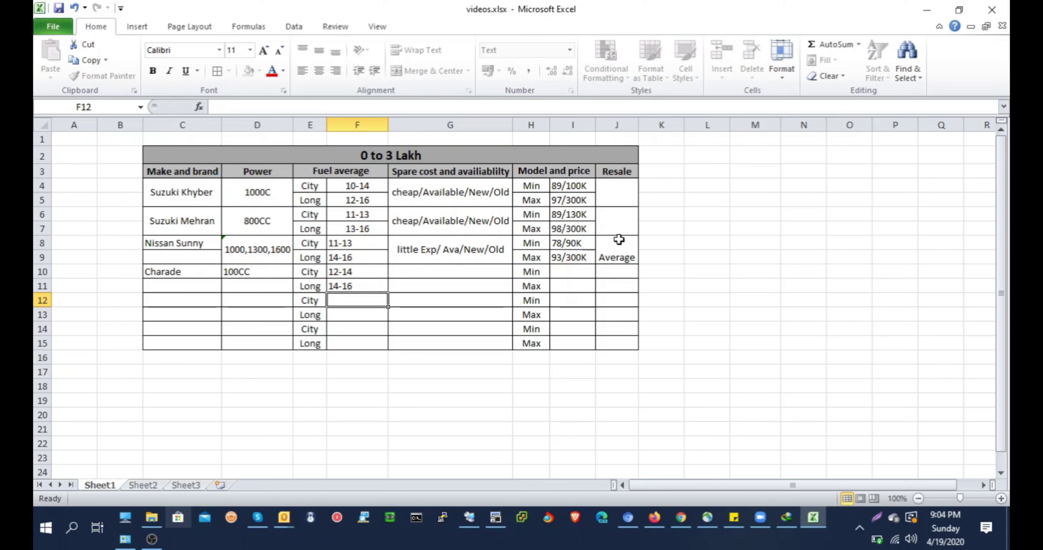
Copy the Nissan Sunny's merged spare cost and availability cell G8 into the Charade's row at G10
key("Up")
key("Up")
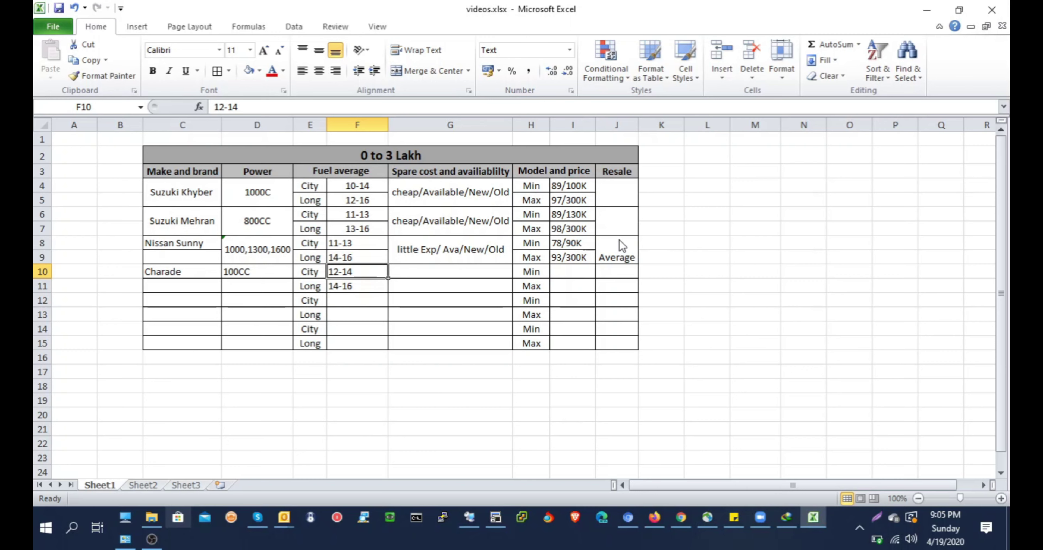
key("Down")
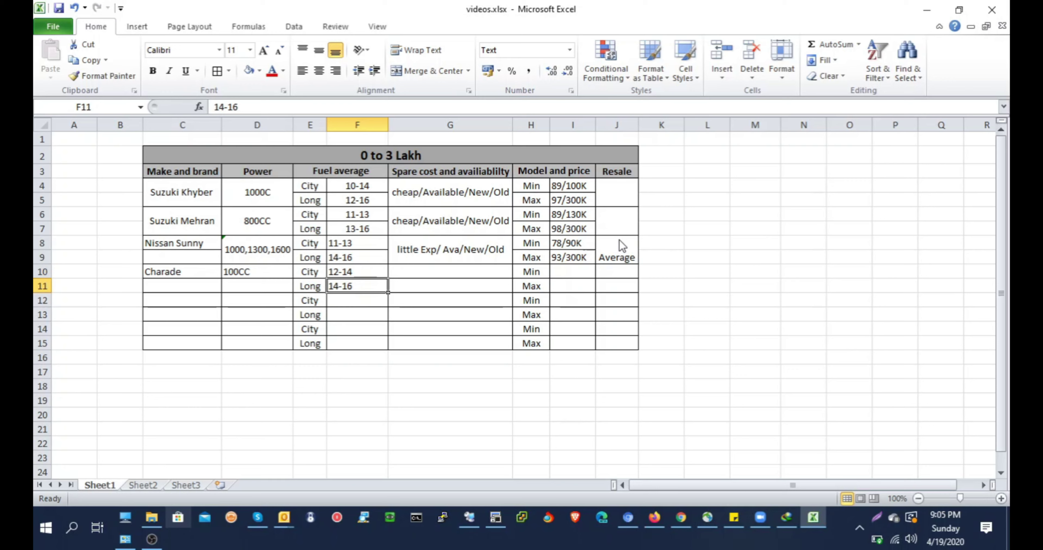
key("Right")
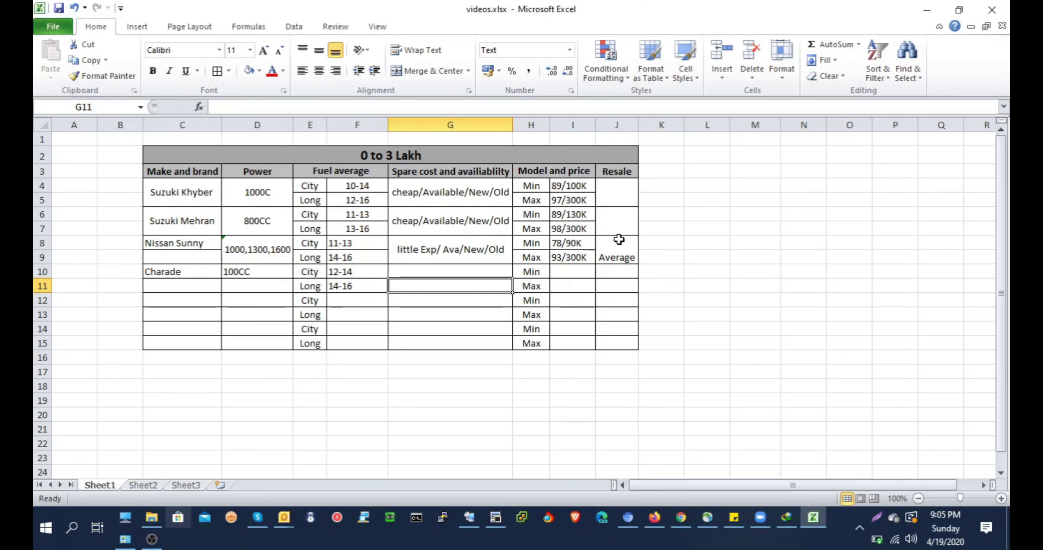
key("Up")
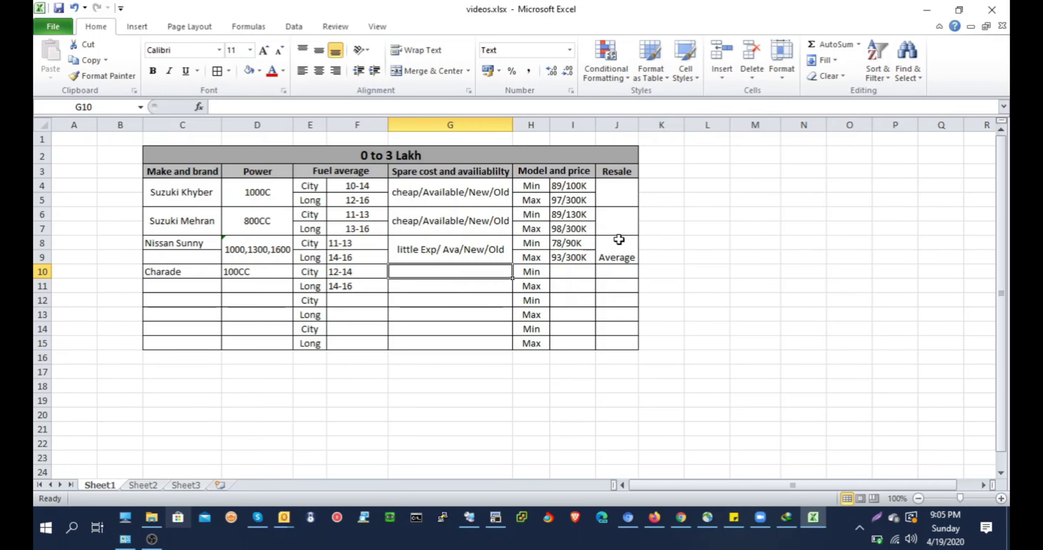
key("Up")
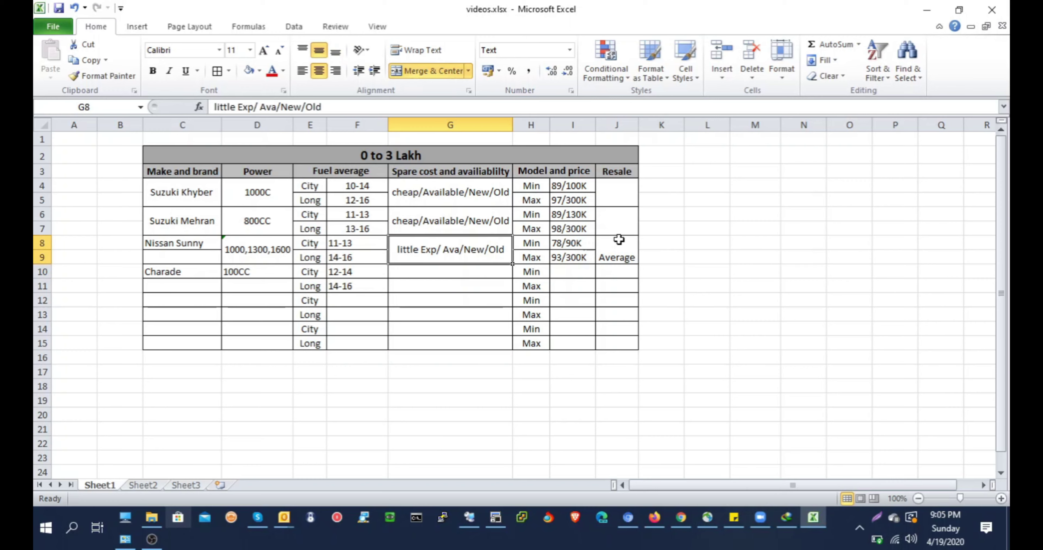
key("Down")
key("Up")
key("ctrl+c")
key("Down")
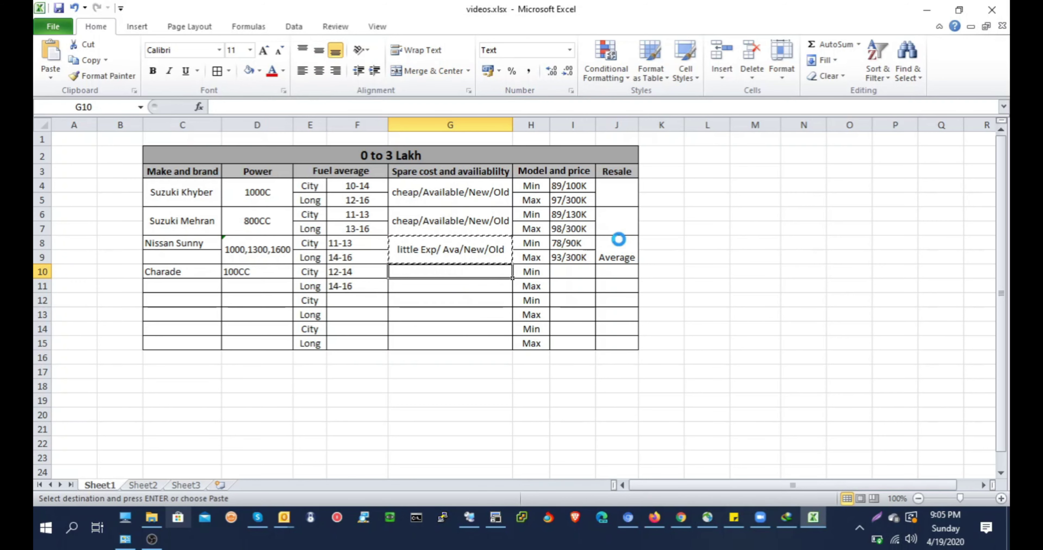
key("ctrl+v")
key("Right")
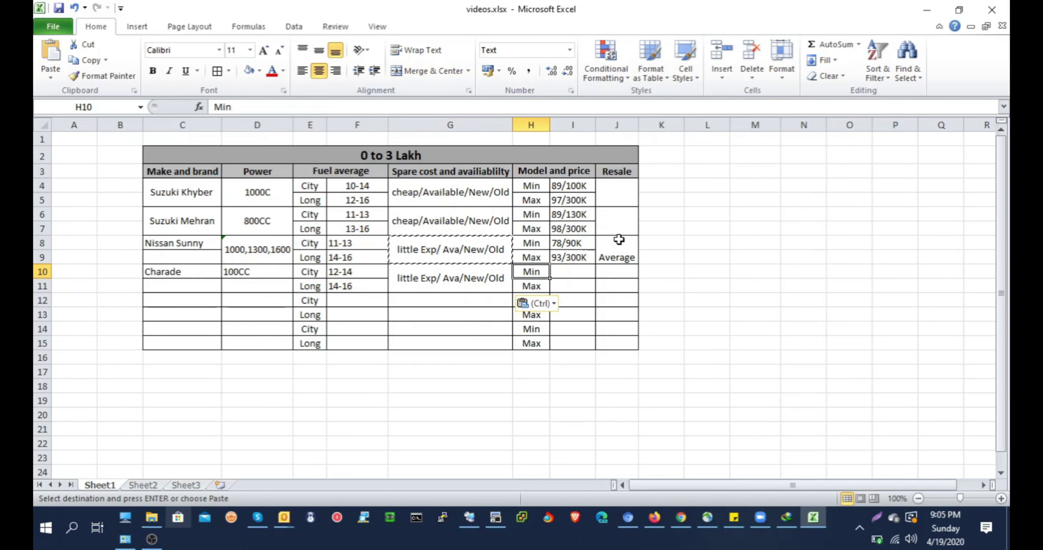
key("Left")
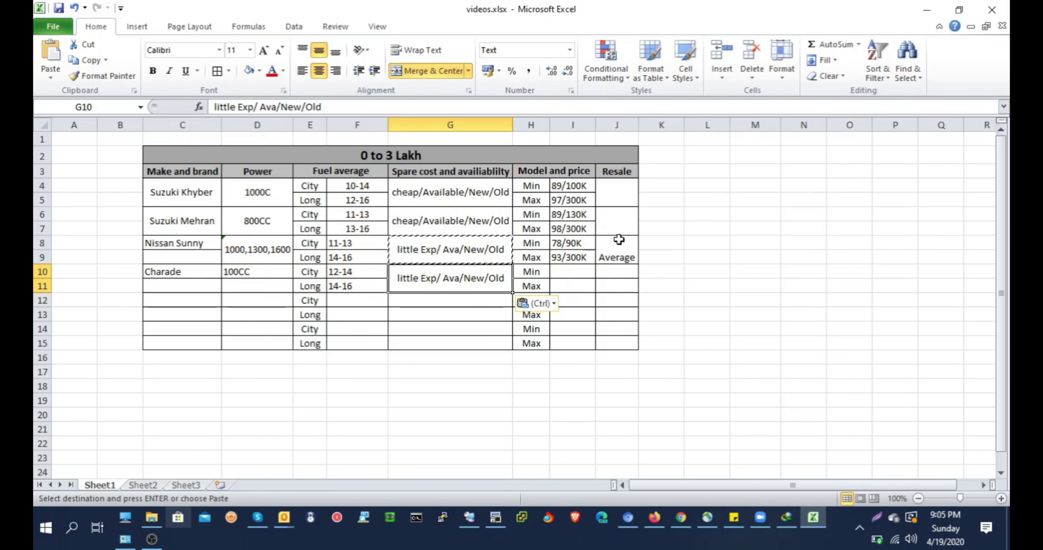
key("Right")
key("Left")
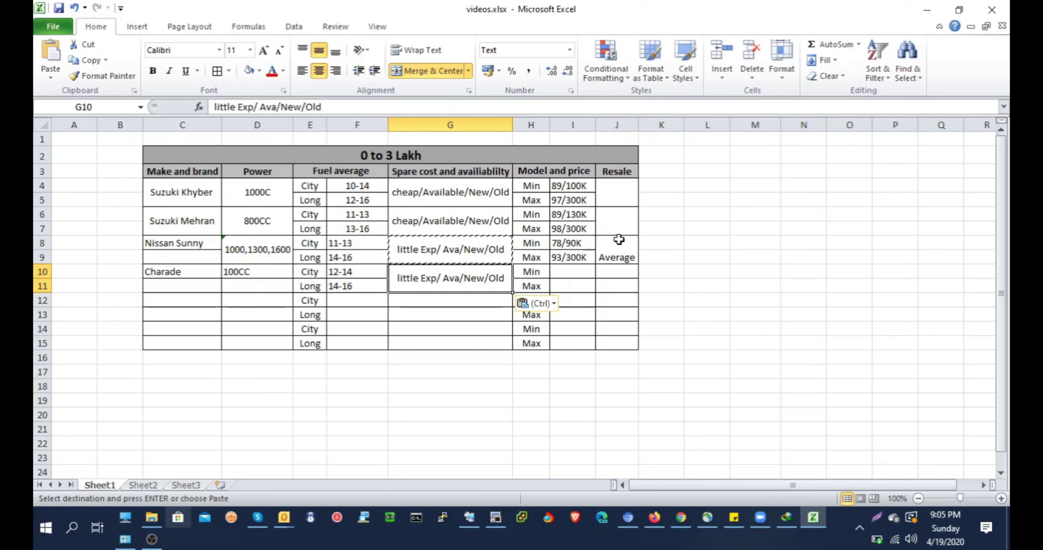
Enter the Charade's model and price as 83/95K for Min in I10 and 90/300K for Max in I11
key("Right")
key("Right")
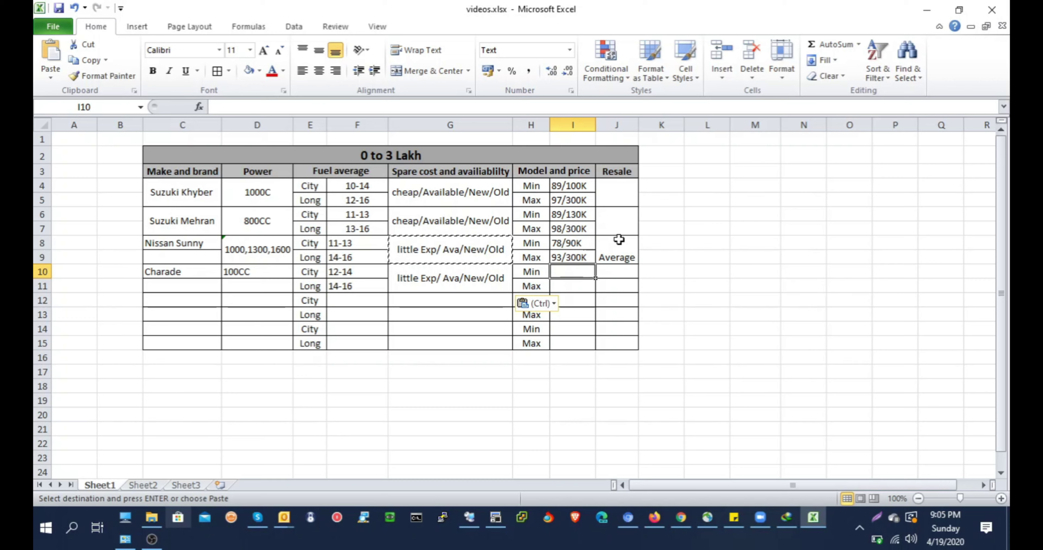
key("F2")
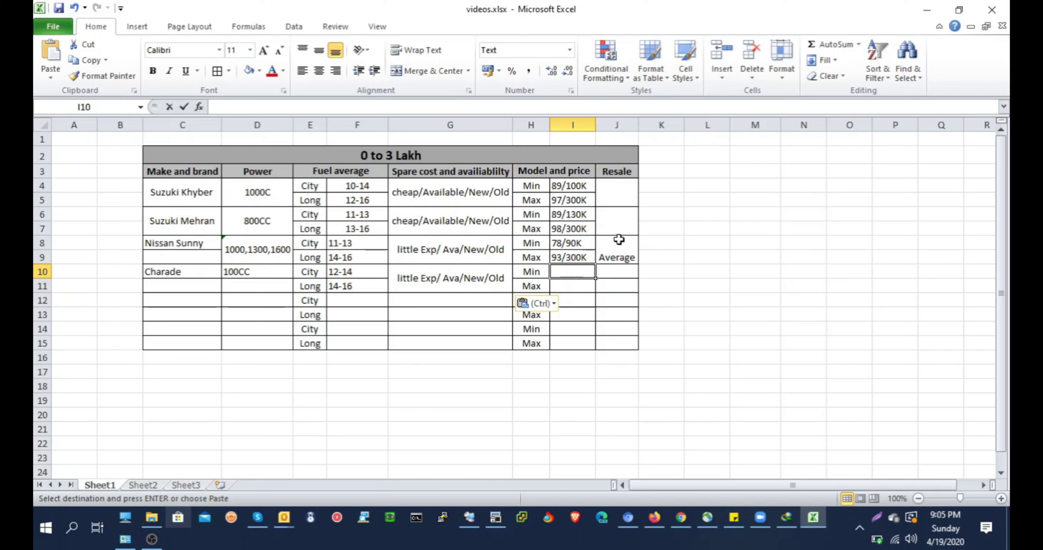
type("83/9")
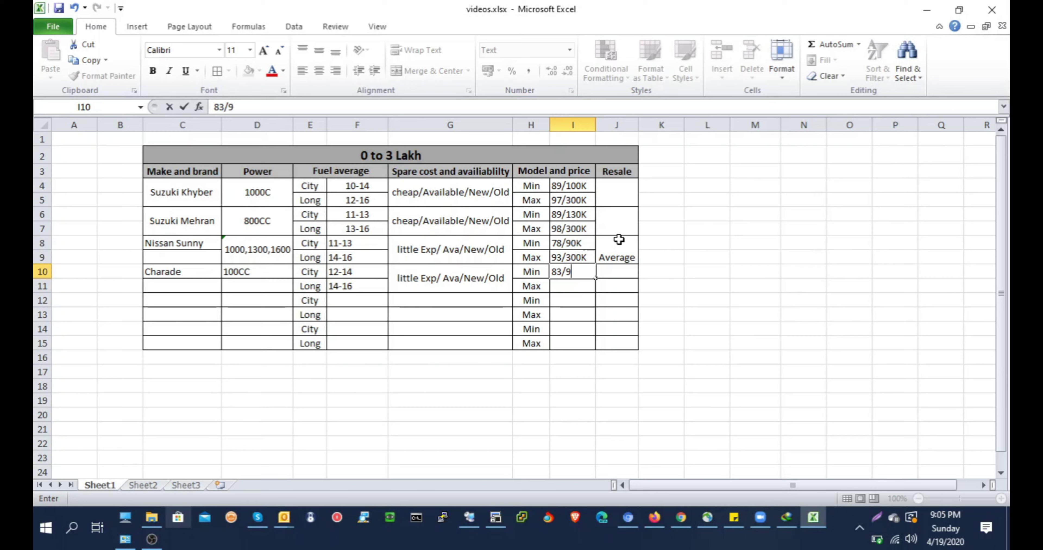
type("5K")
key("Return")
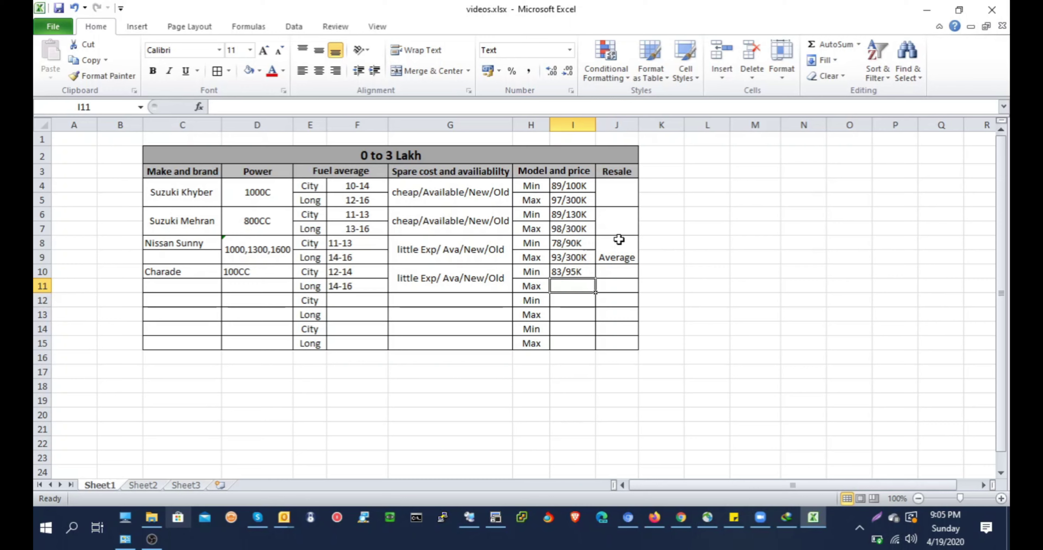
type("90/300")
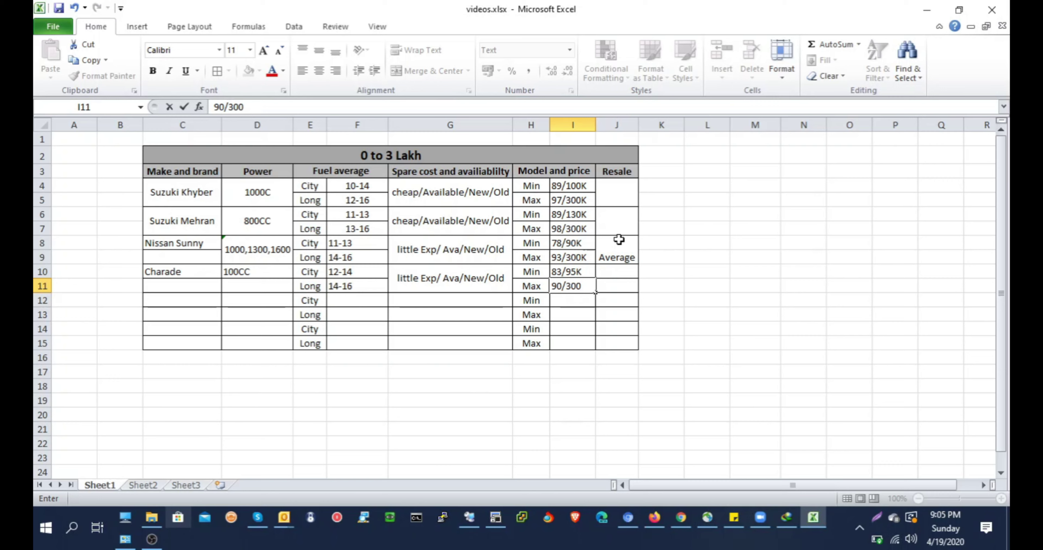
type("K")
key("Return")
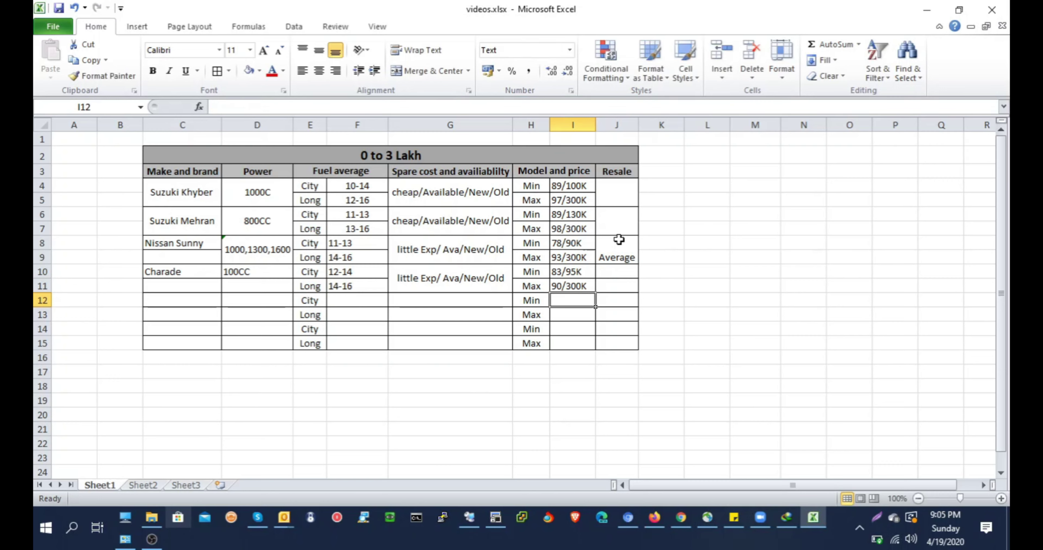
Merge and center the Charade's resale cells J10 and J11
key("Right")
key("Up")
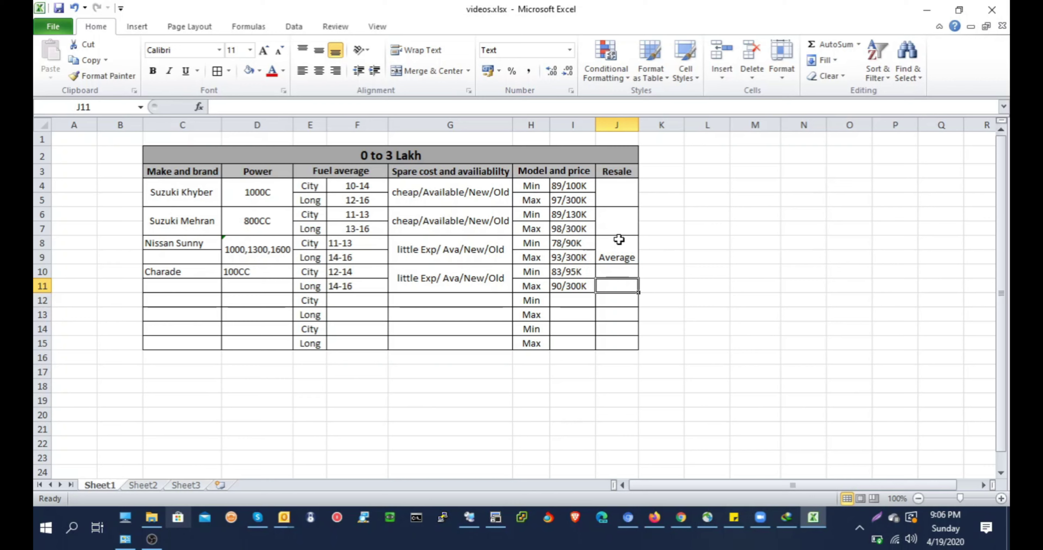
key("Up")
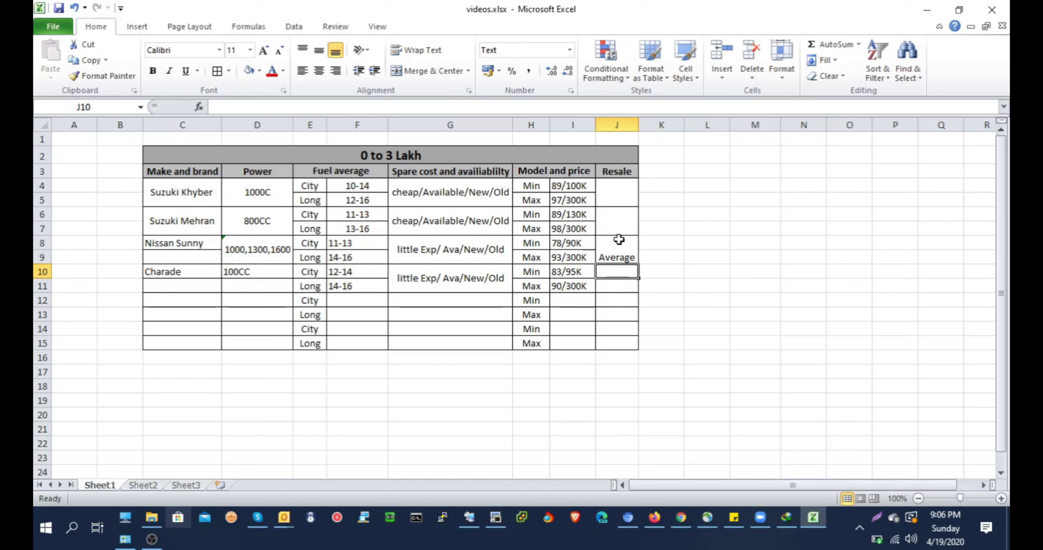
key("shift+Down")
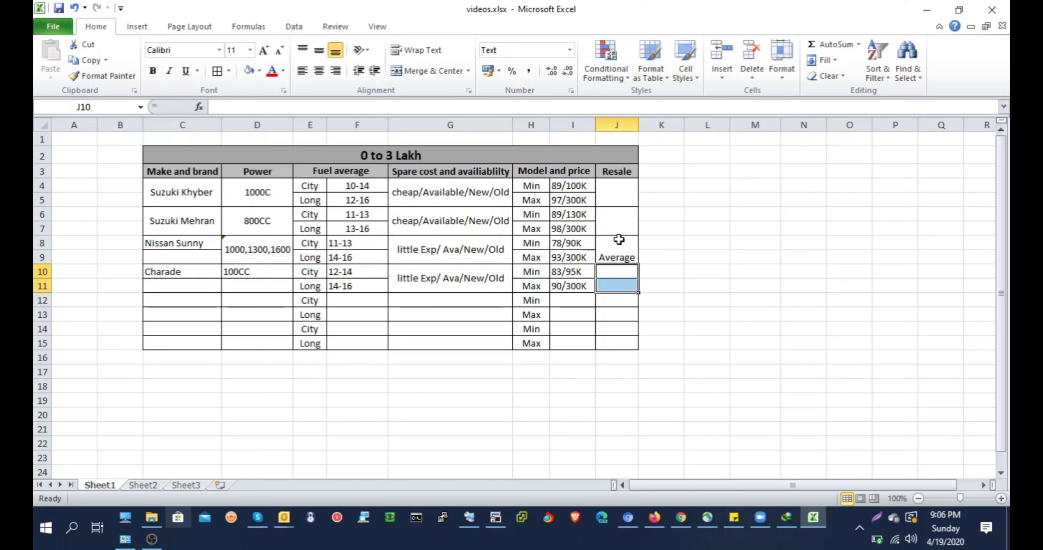
left_click(414, 66)
key("Down")
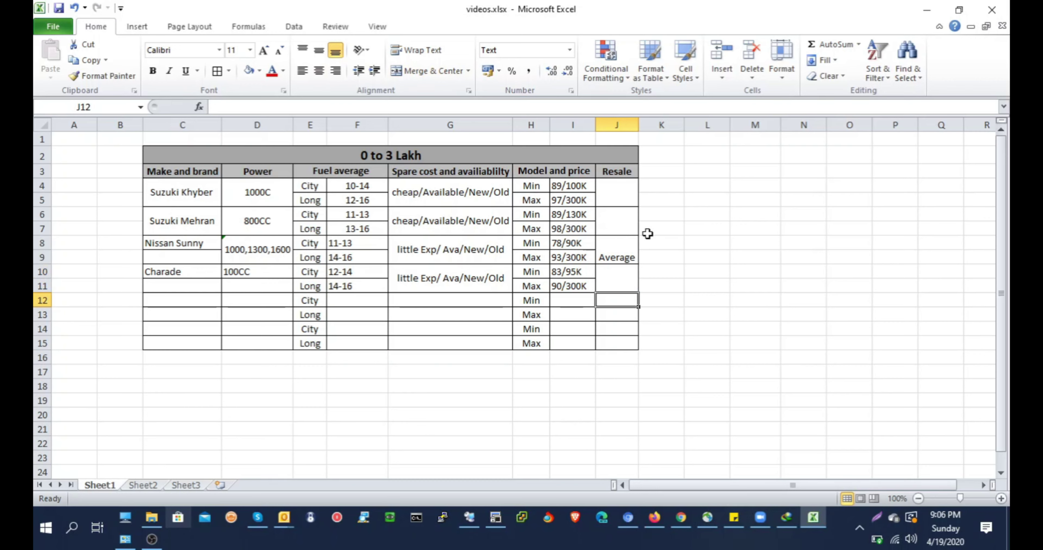
Clear the Nissan Sunny's resale entry from the merged cell J8
key("Up")
key("Up")
key("Delete")
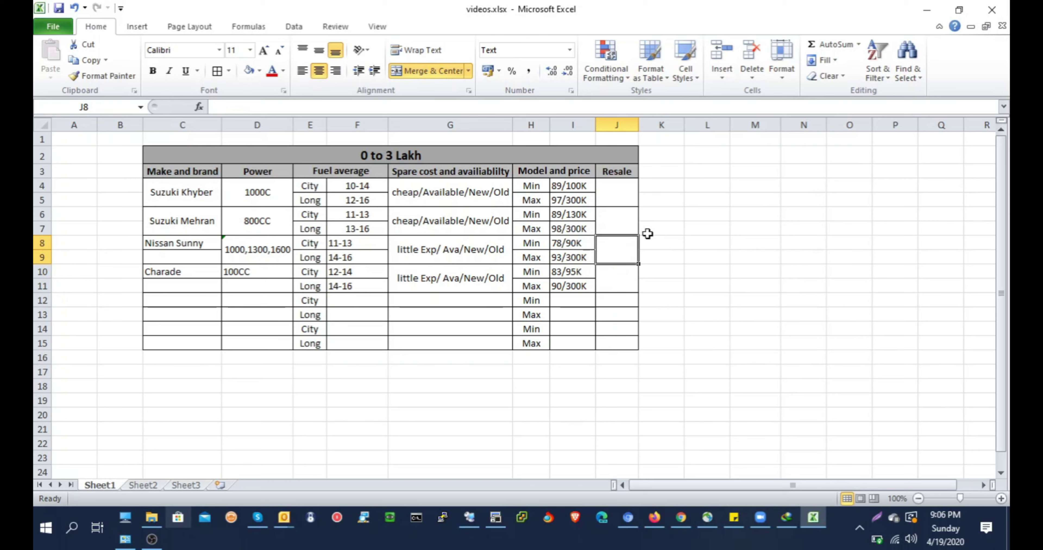
key("Down")
key("Down")
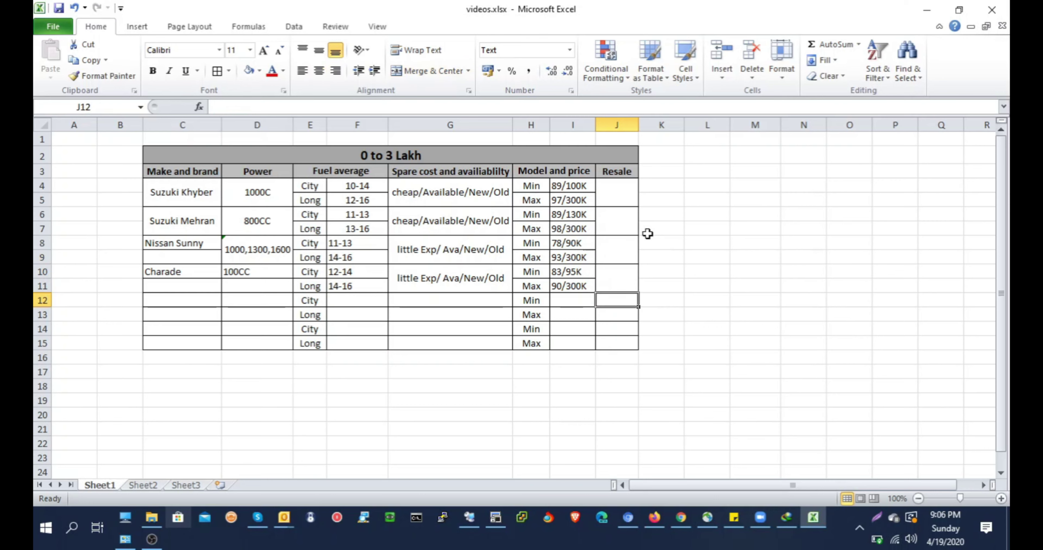
key("Up")
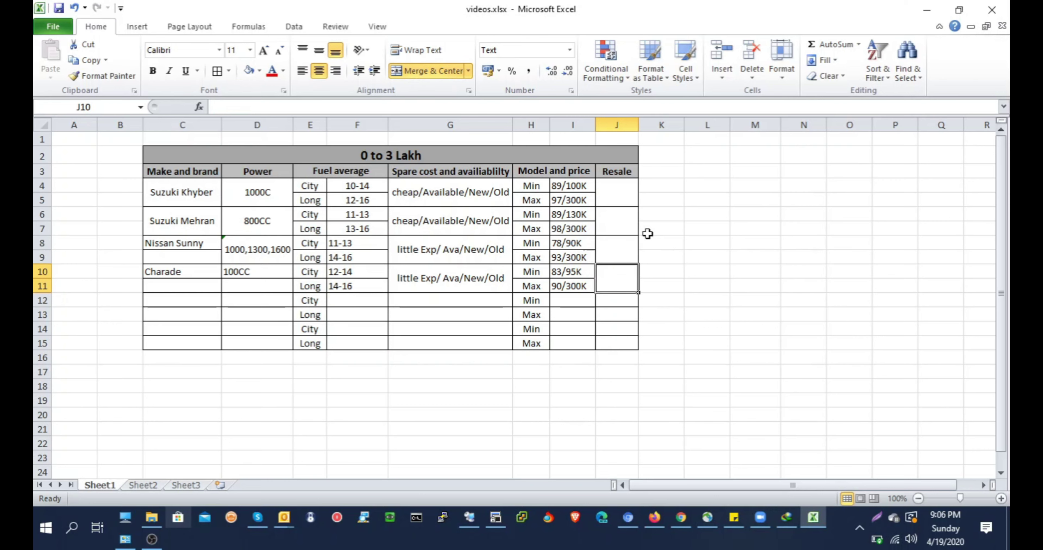
Enter lancer in C12 as the next make and brand
key("Down")
key("Left")
key("Left")
key("Left")
key("Left")
key("Left")
key("Left")
key("Left")
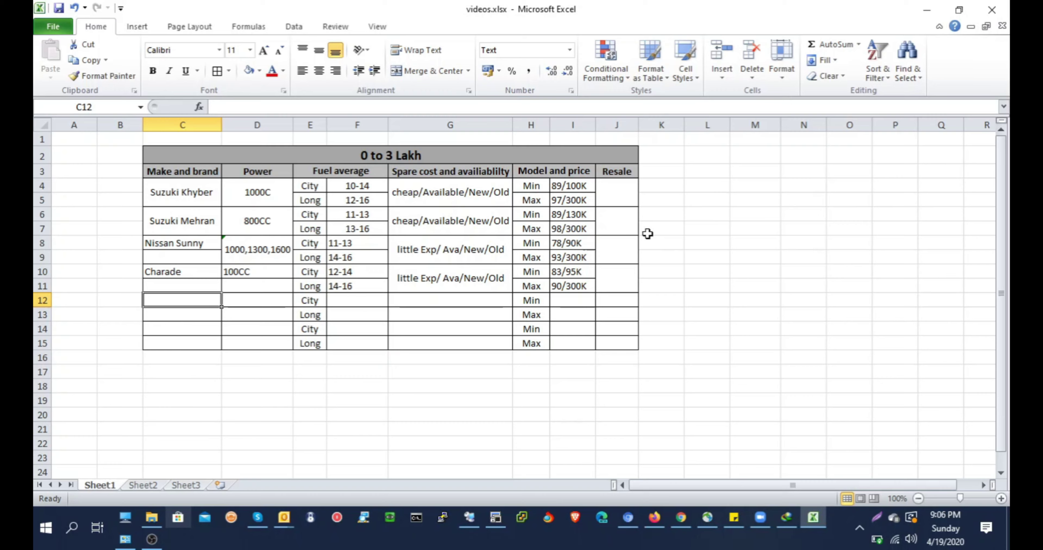
type("Lan")
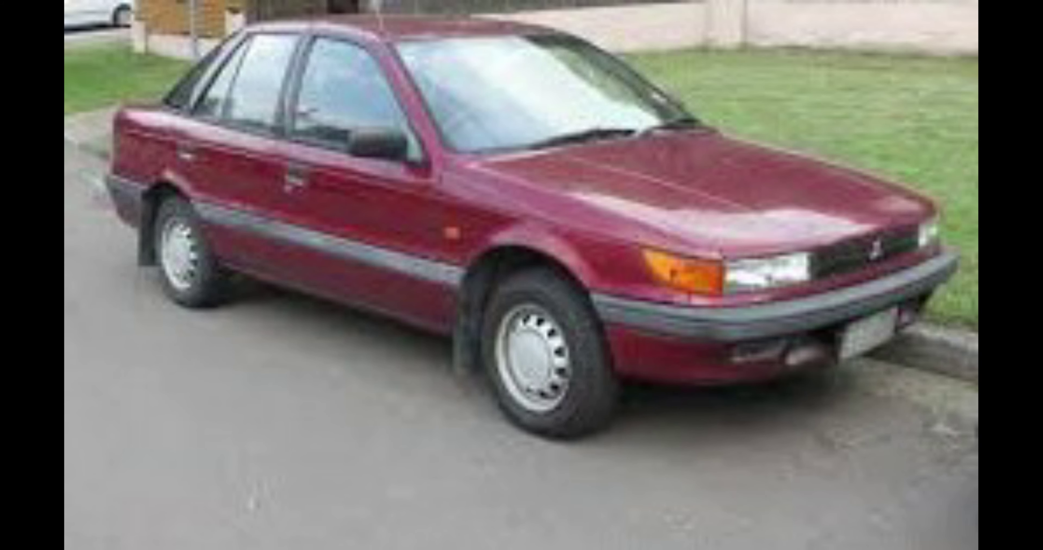
type("cer")
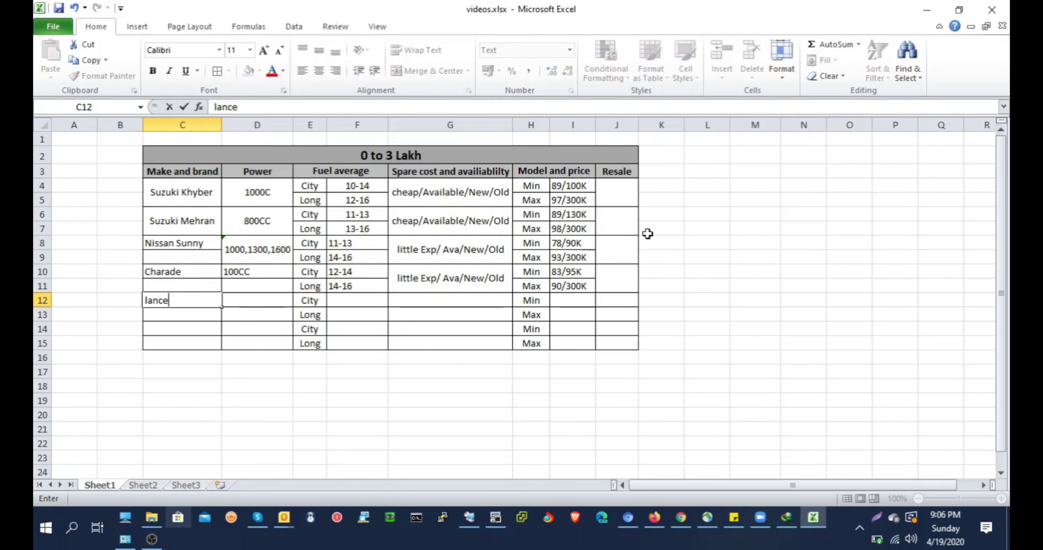
key("Return")
Enter the lancer's power as 1000, 1300 in D12
key("Up")
key("Right")
key("Up")
key("Up")
key("Up")
key("Left")
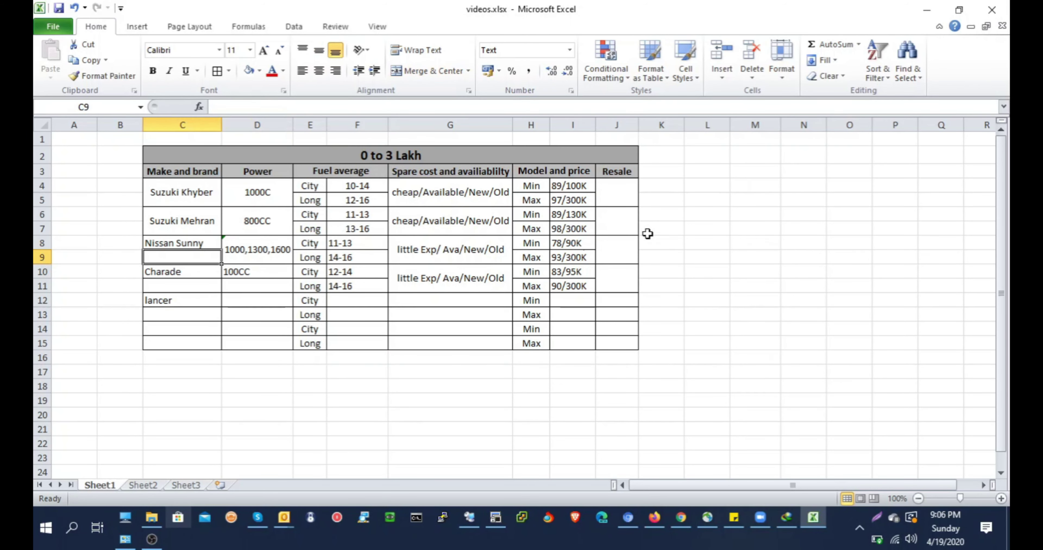
key("Down")
key("Down")
key("Down")
key("Right")
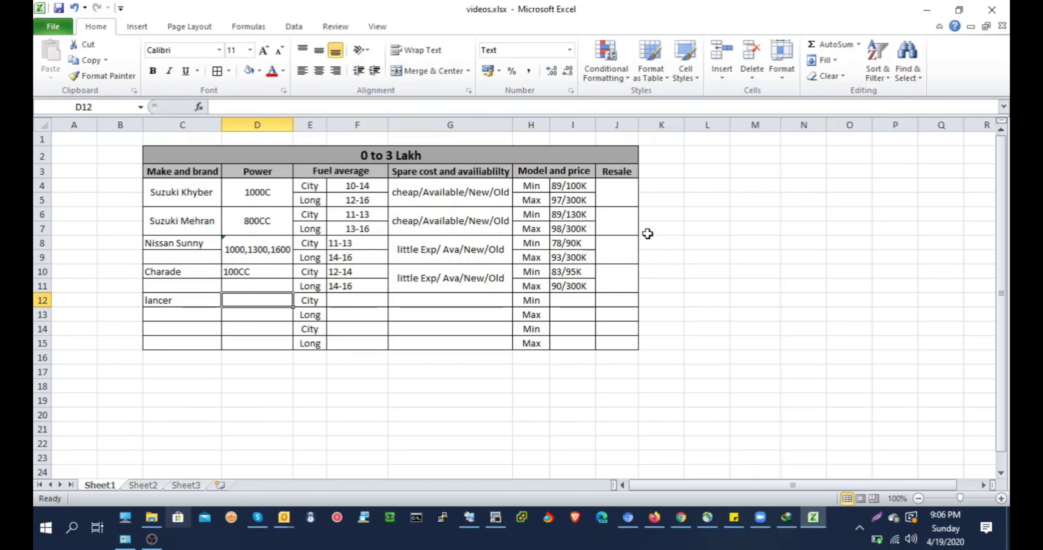
type("1000")
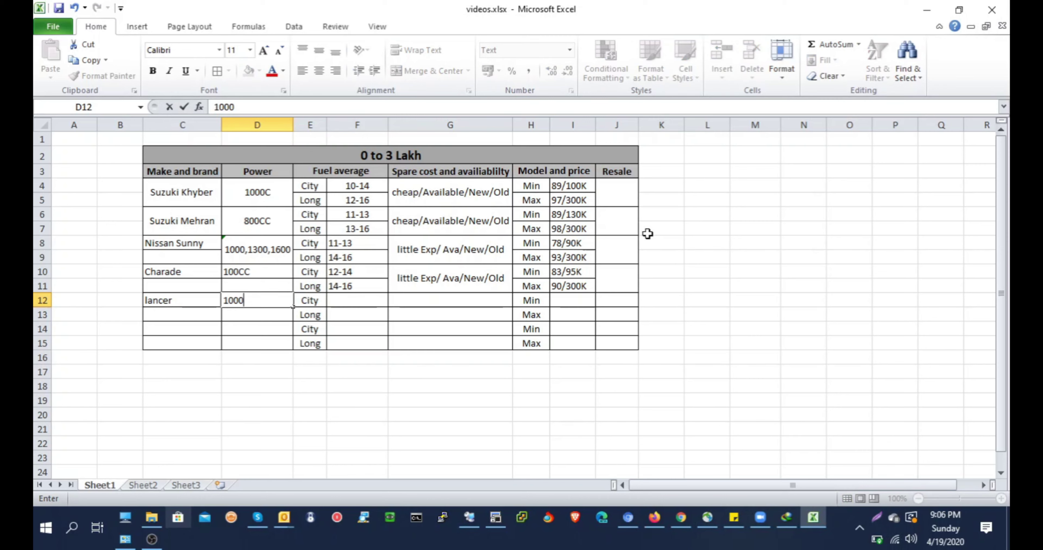
type(", 1300")
key("Tab")
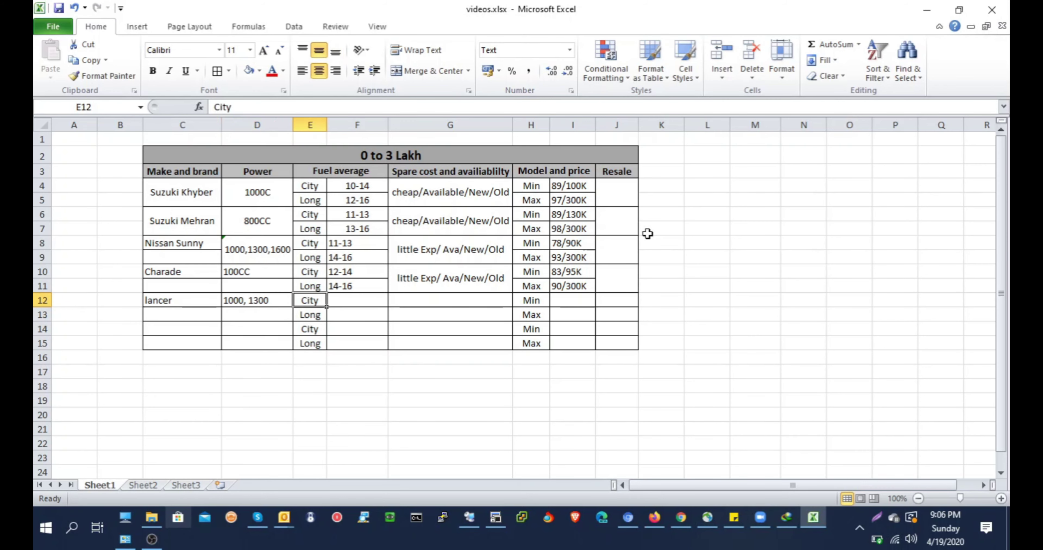
Enter the lancer's fuel average as 9-11 for City in F12 and 11-13 for Long in F13
key("Tab")
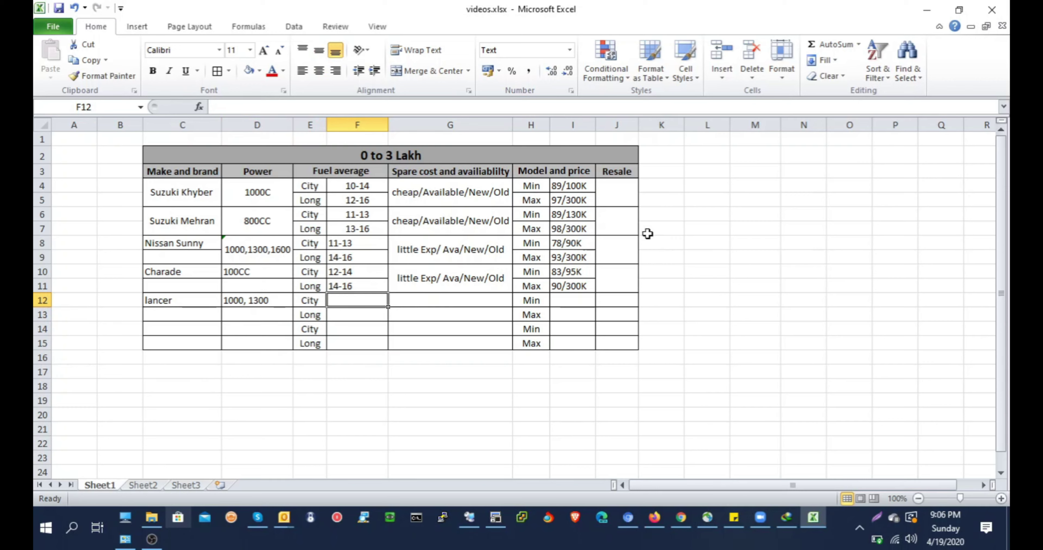
type("9-11")
key("Return")
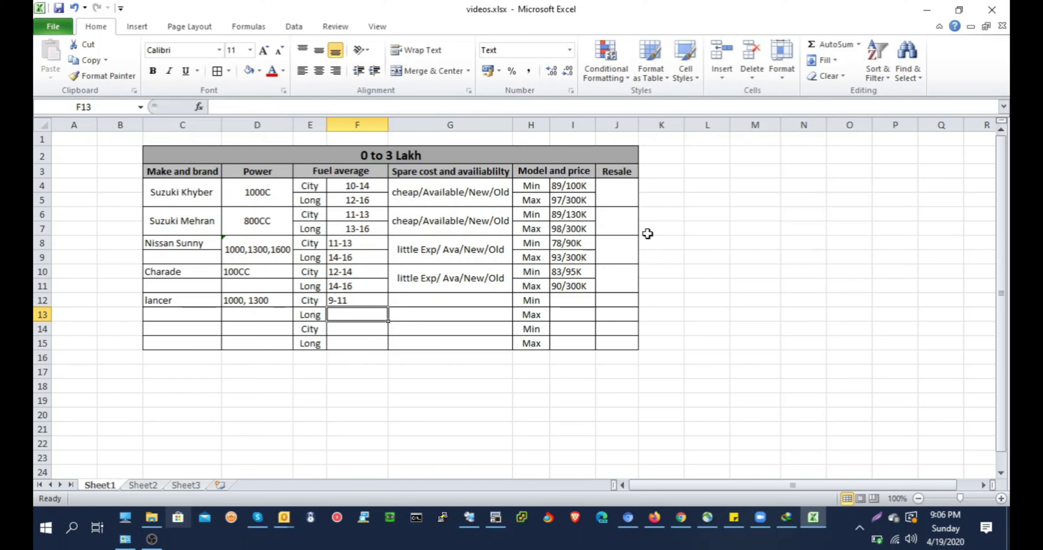
type("11")
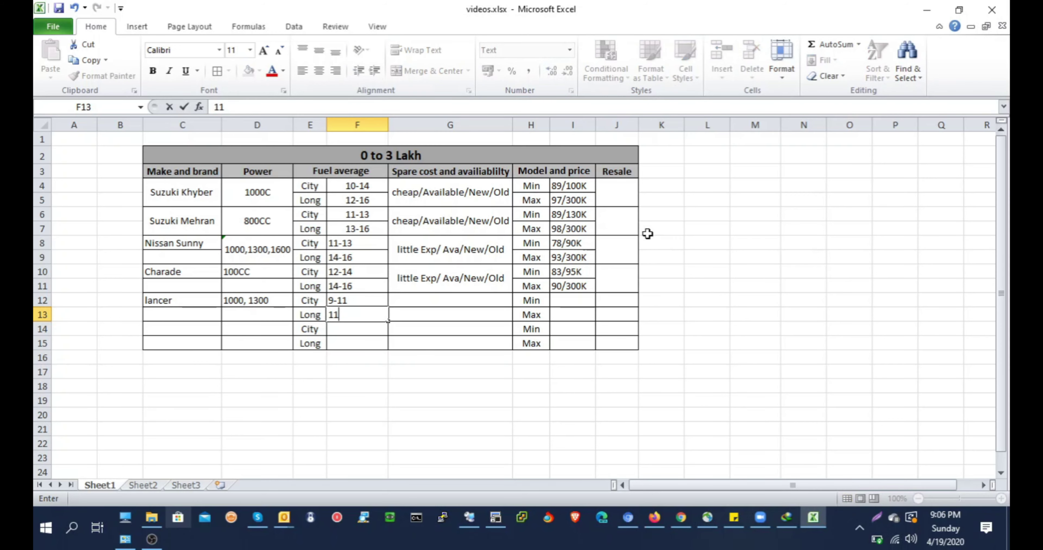
type("-13")
key("Return")
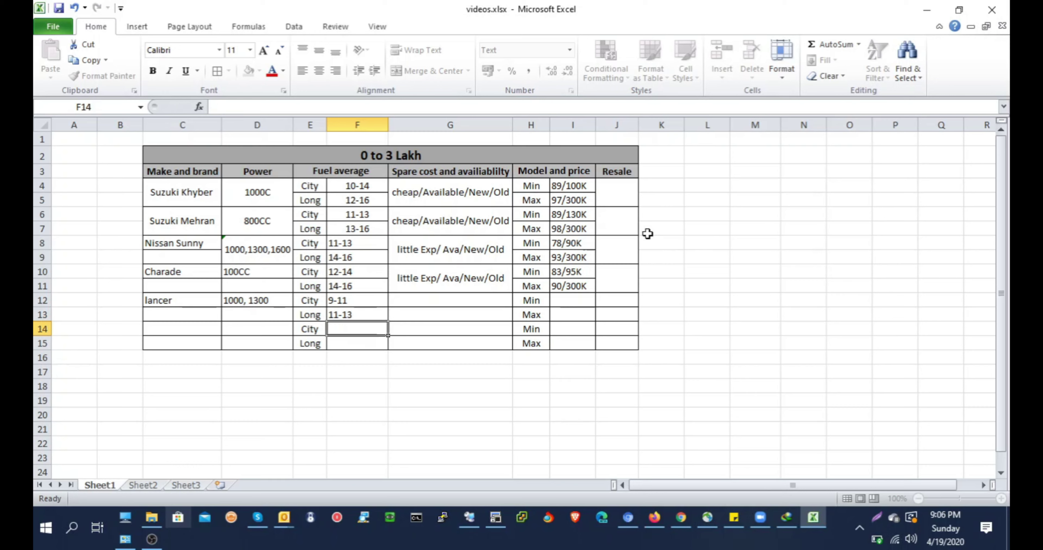
Copy the Charade's merged spare cost and availability cell G10 into the lancer's row at G12
key("Up")
key("Right")
key("Up")
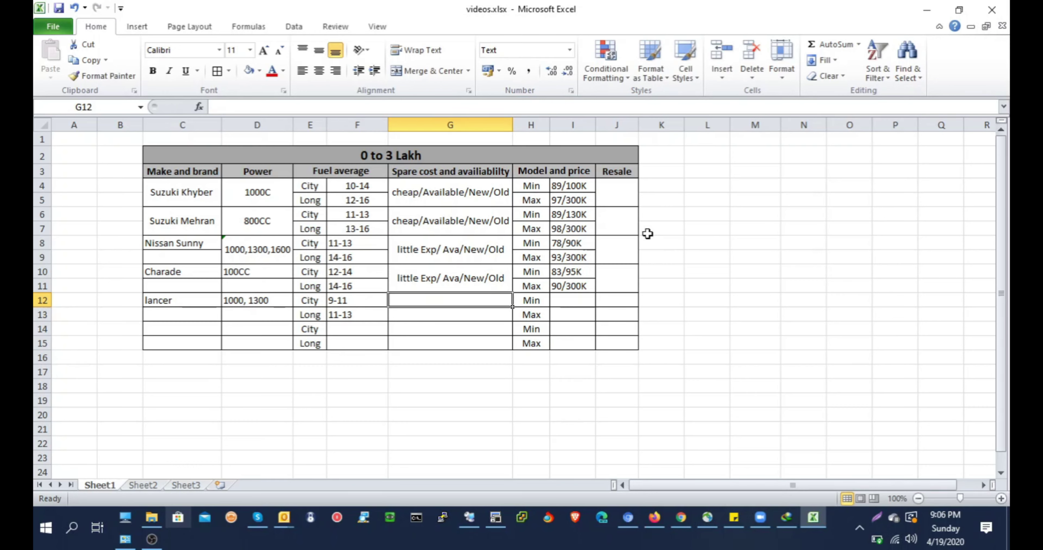
key("Up")
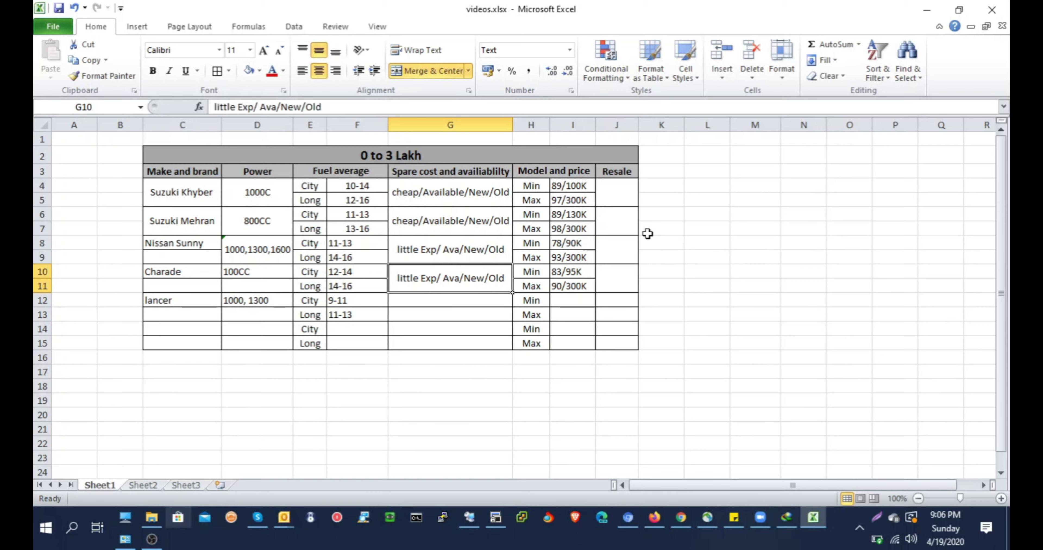
key("ctrl+c")
key("Down")
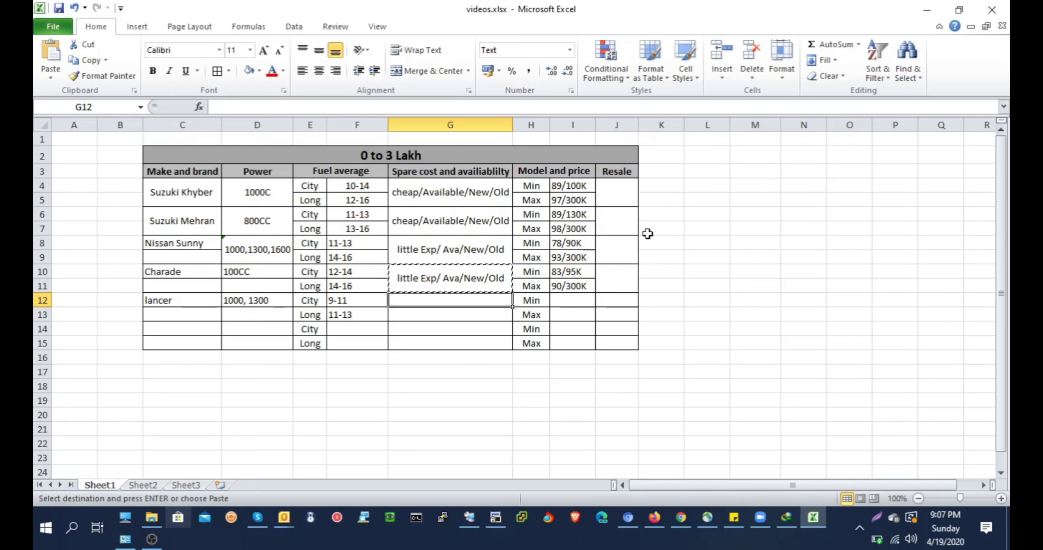
key("ctrl+v")
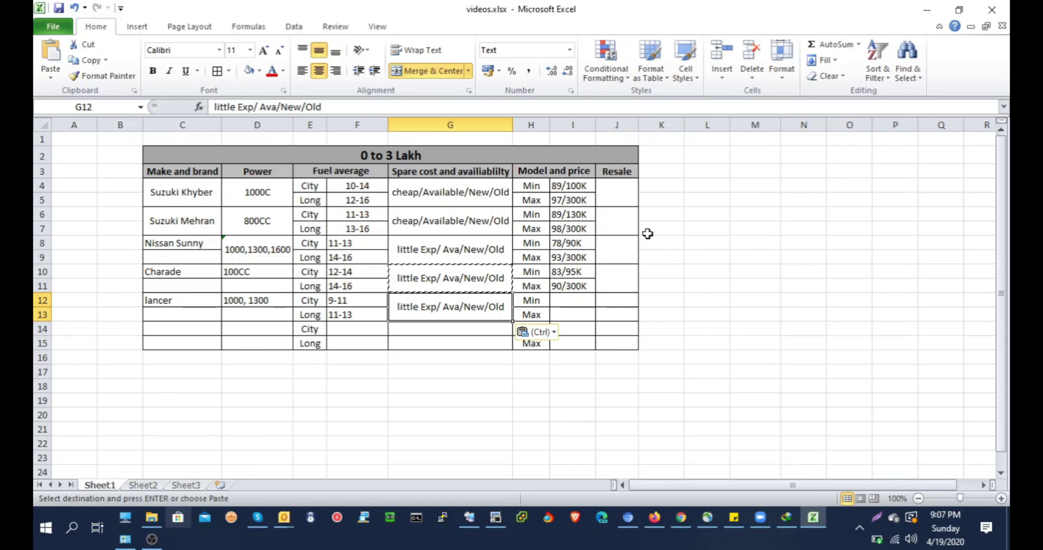
Enter the lancer's model and price as 87/125K for Min in I12 and 94/300K for Max in I13
key("Right")
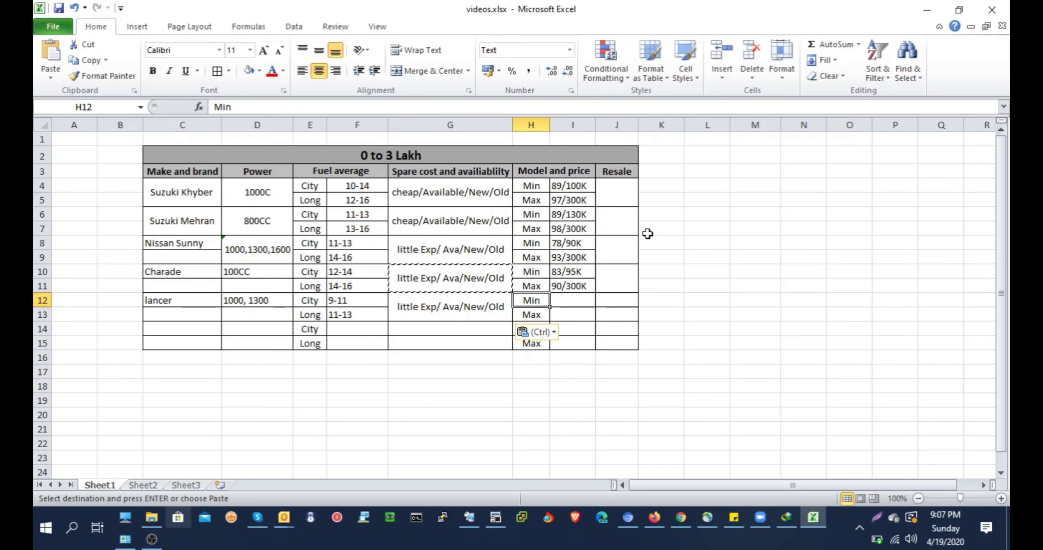
key("Right")
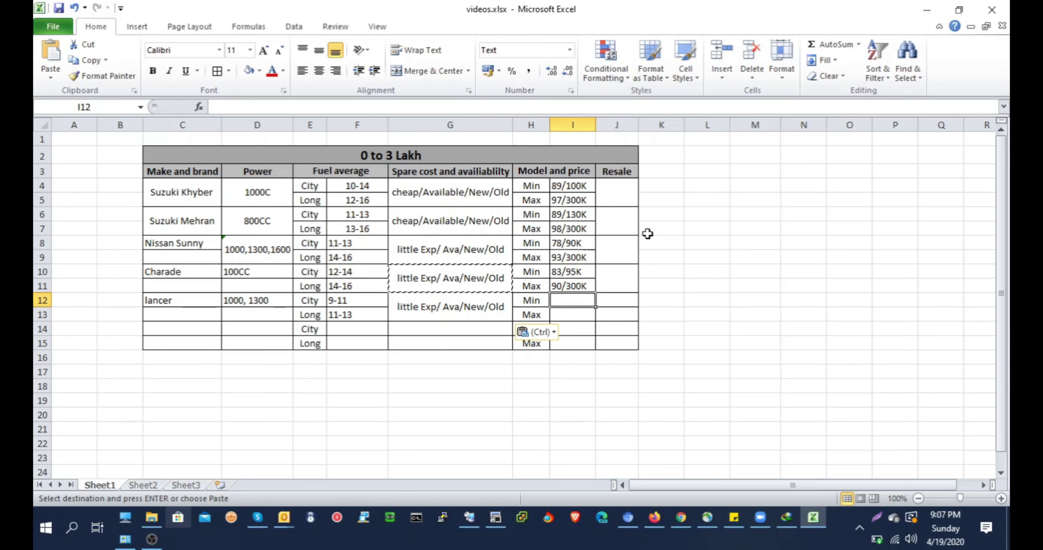
type("87/1.")
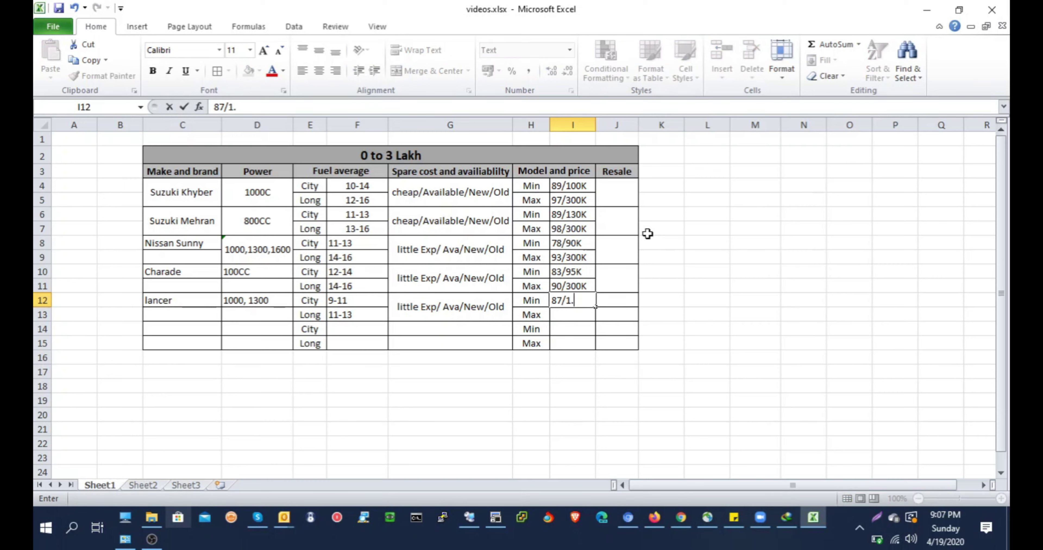
key("BackSpace")
type("25K")
key("Return")
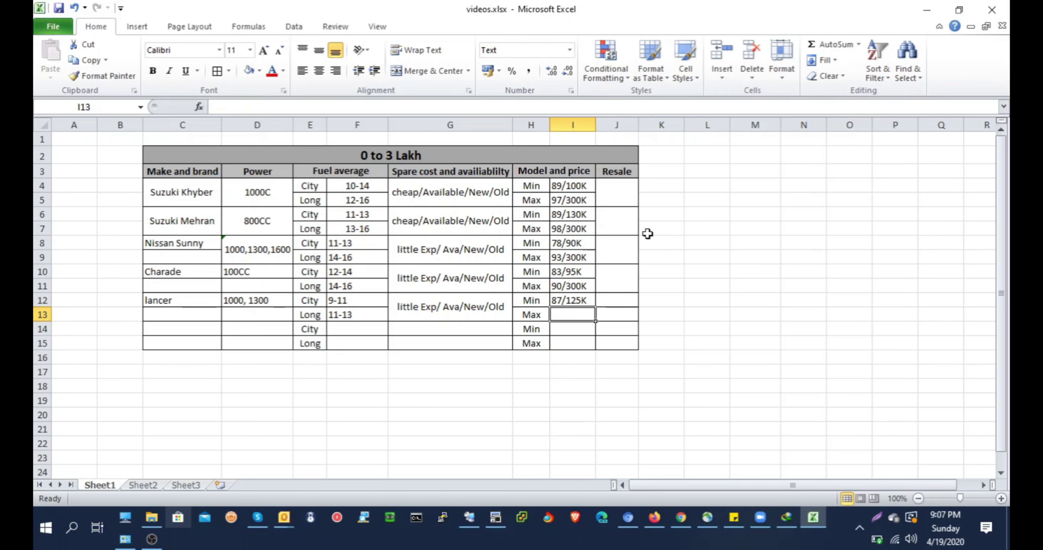
type("9")
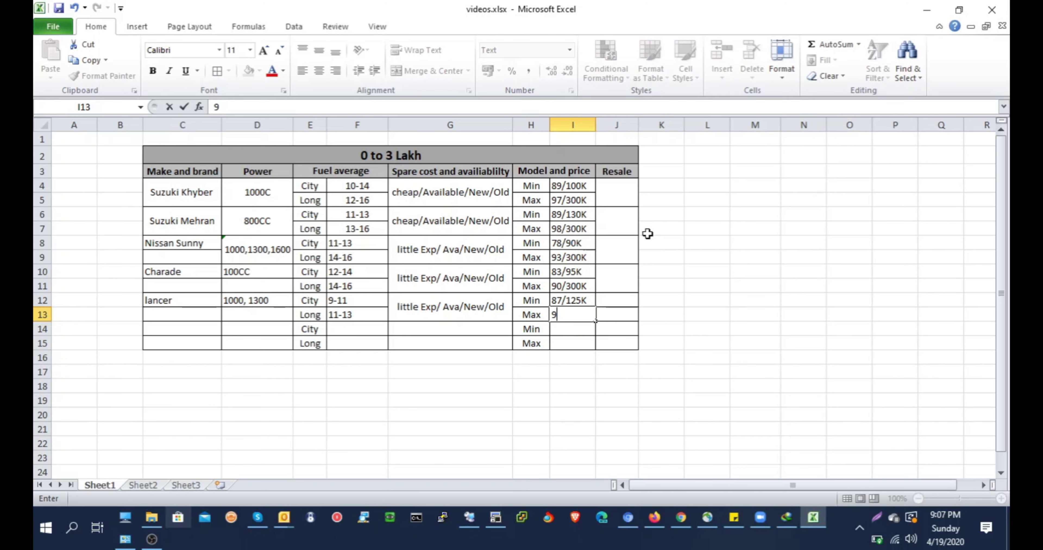
type("4/3000")
key("BackSpace")
type("K")
key("Return")
Enter corolla in C14 as the next make and brand
key("Down")
key("Left")
key("Left")
key("Left")
key("Left")
key("Left")
key("Left")
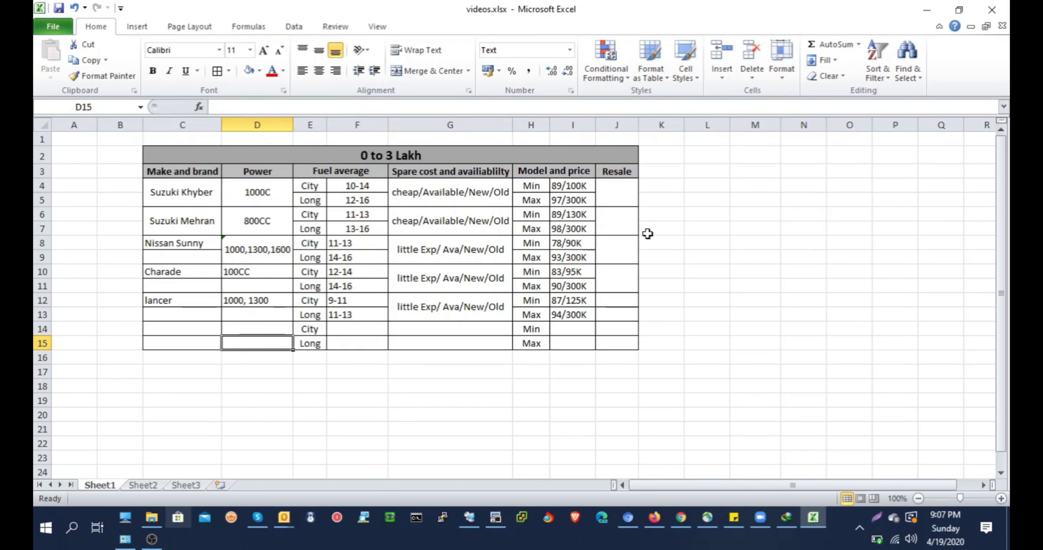
key("Up")
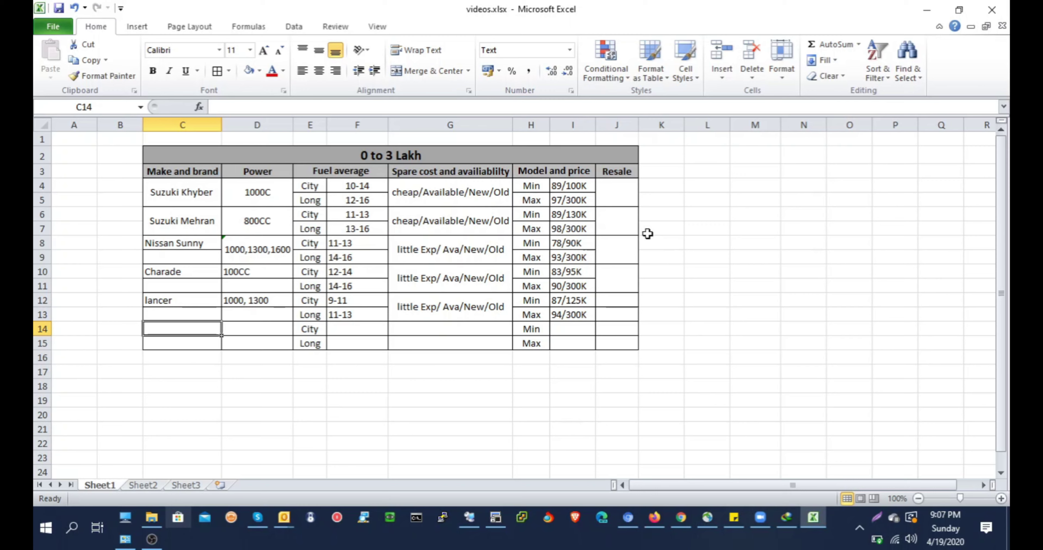
type("correct")
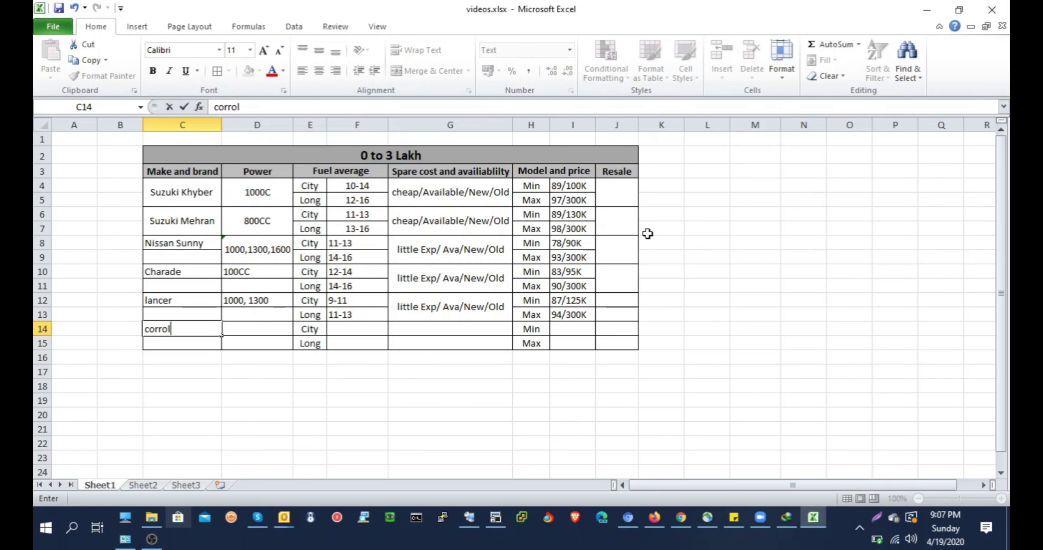
key("BackSpace")
key("BackSpace")
key("BackSpace")
key("BackSpace")
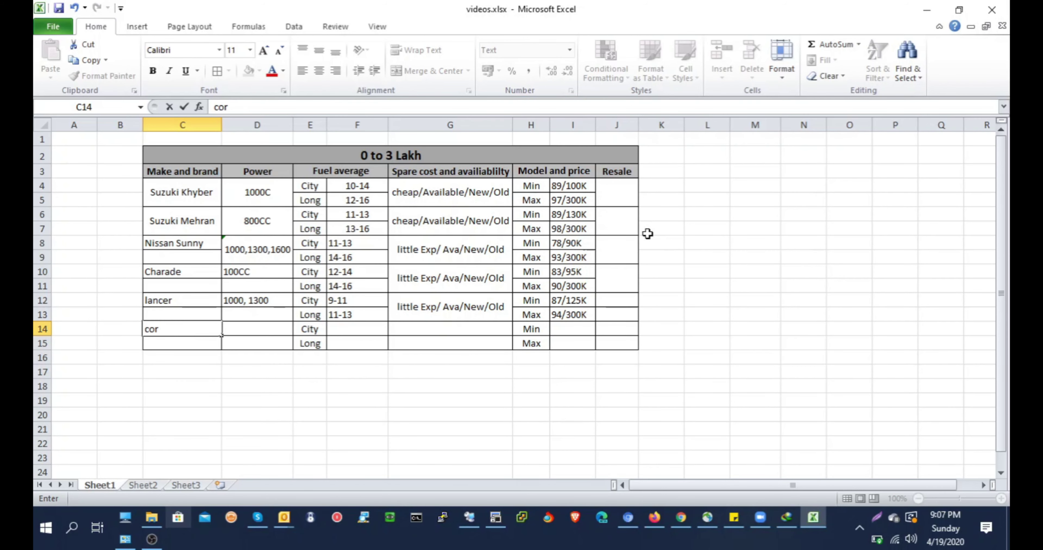
type("olla")
key("Return")
Enter 1300C as the corolla's power in D14
key("Up")
key("Tab")
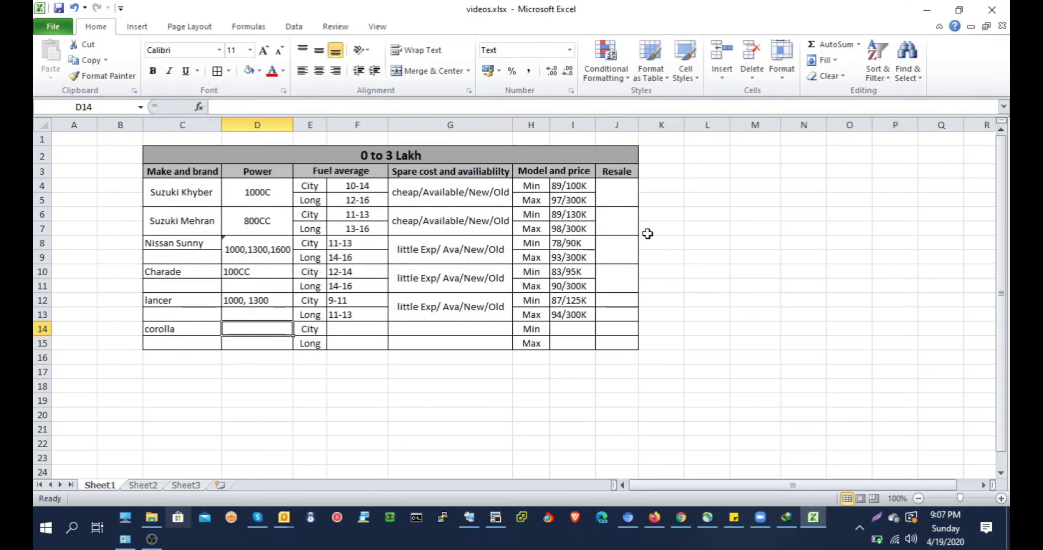
type("1300C")
key("Tab")
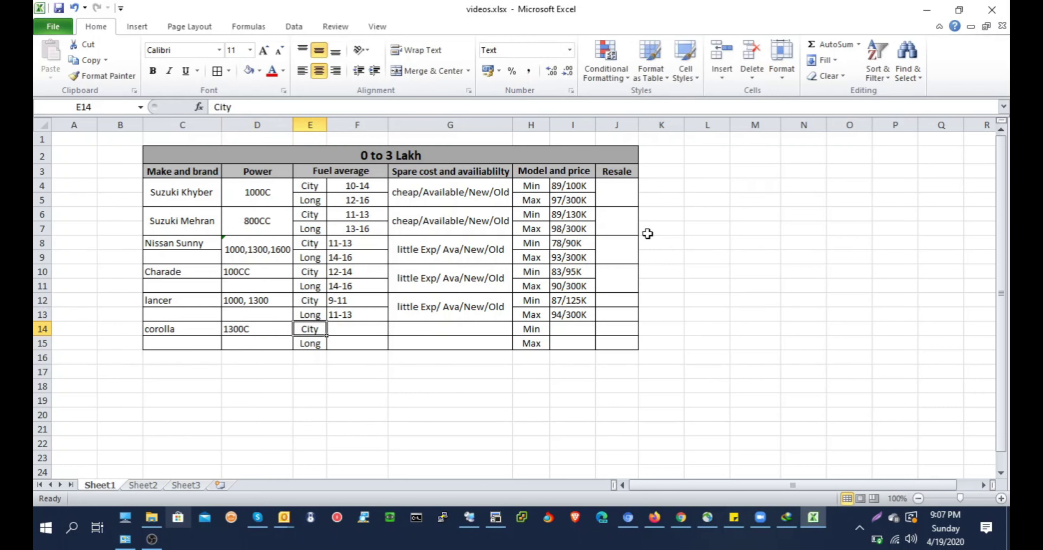
type("10")
key("BackSpace")
key("BackSpace")
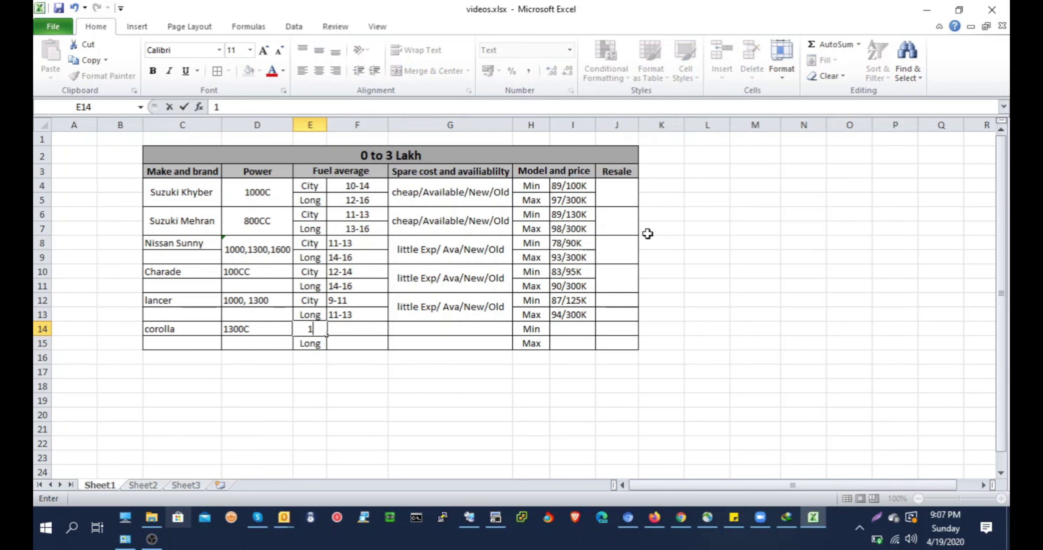
type("City")
key("Return")
key("Up")
key("Right")
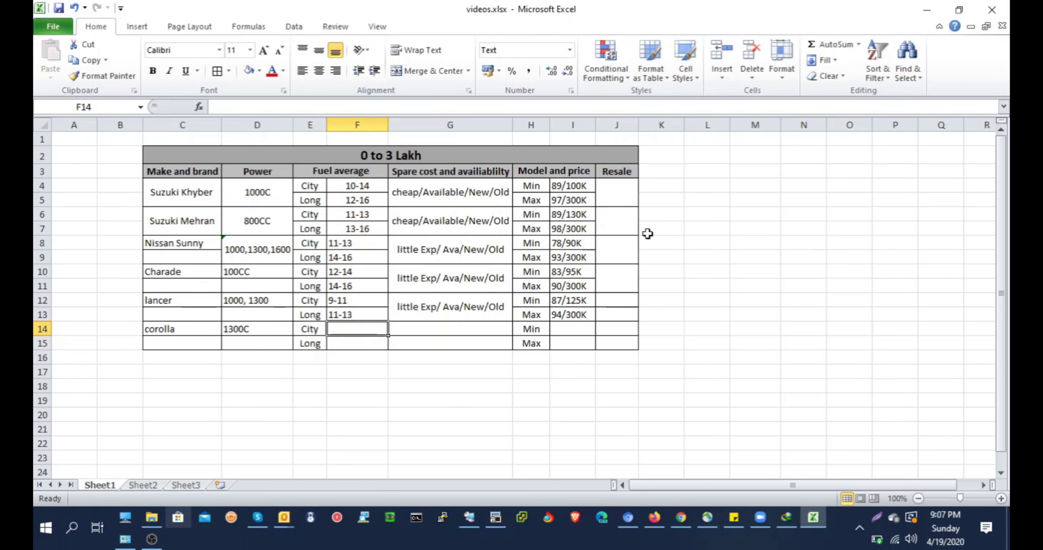
type("10.14")
key("Return")
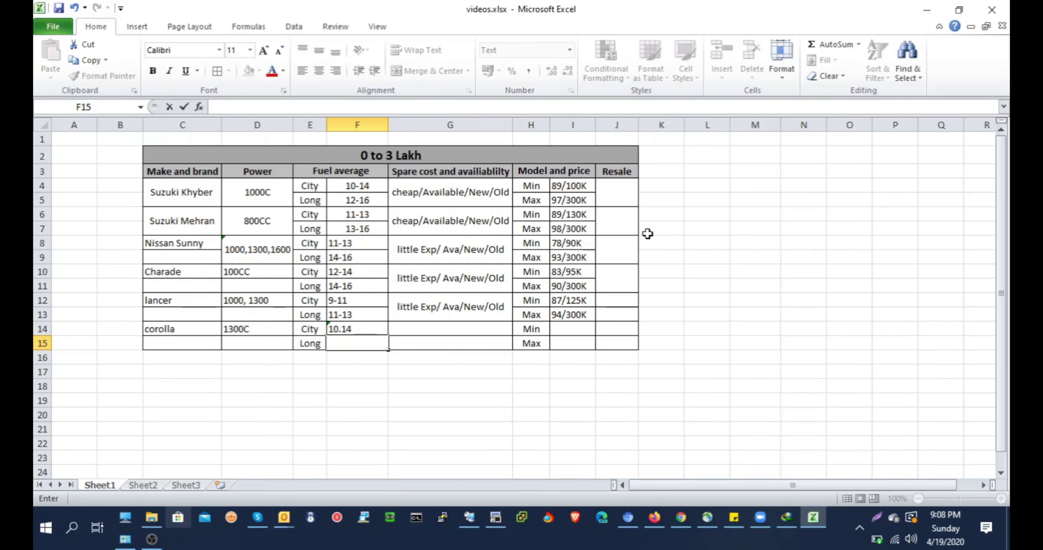
key("Right")
key("Left")
key("Up")
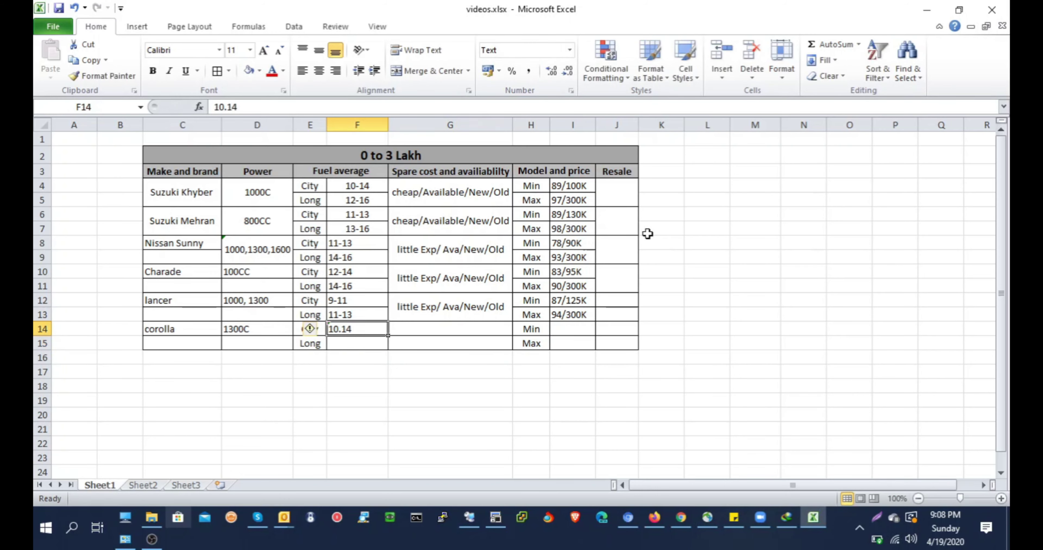
Enter the corolla's fuel average as 10-13 for City in F14 and 12-15 for Long in F15
type("10-")
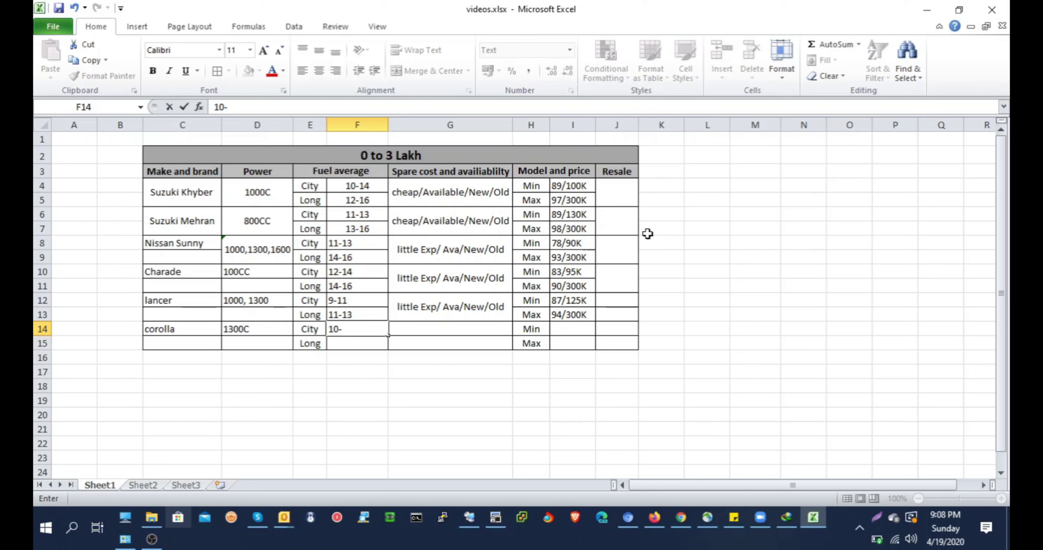
type("13")
key("Return")
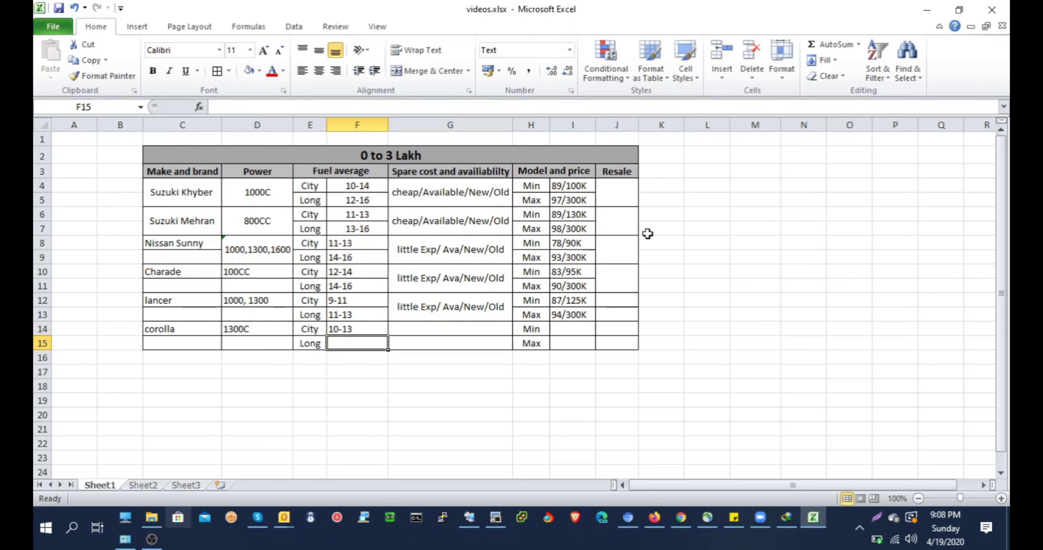
type("12-")
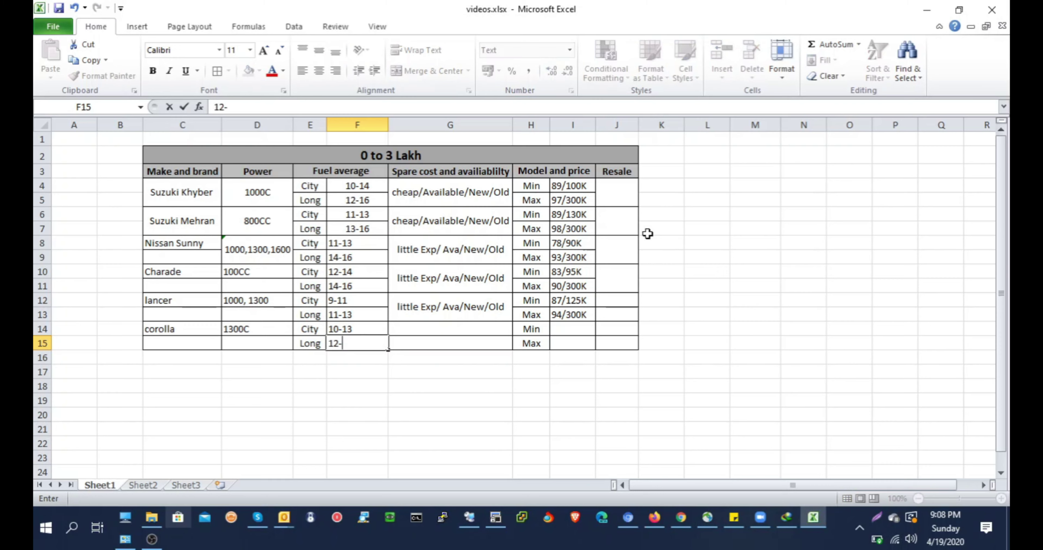
type("15")
key("Return")
Copy the lancer's merged spare cost and availability cell G12 into the corolla's row at G14
key("Up")
key("Right")
key("Up")
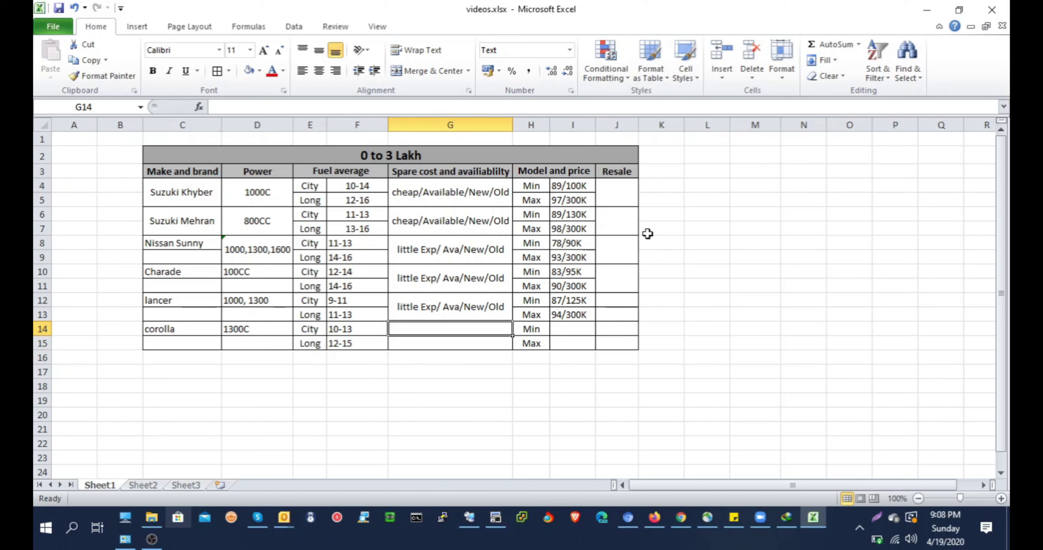
key("Up")
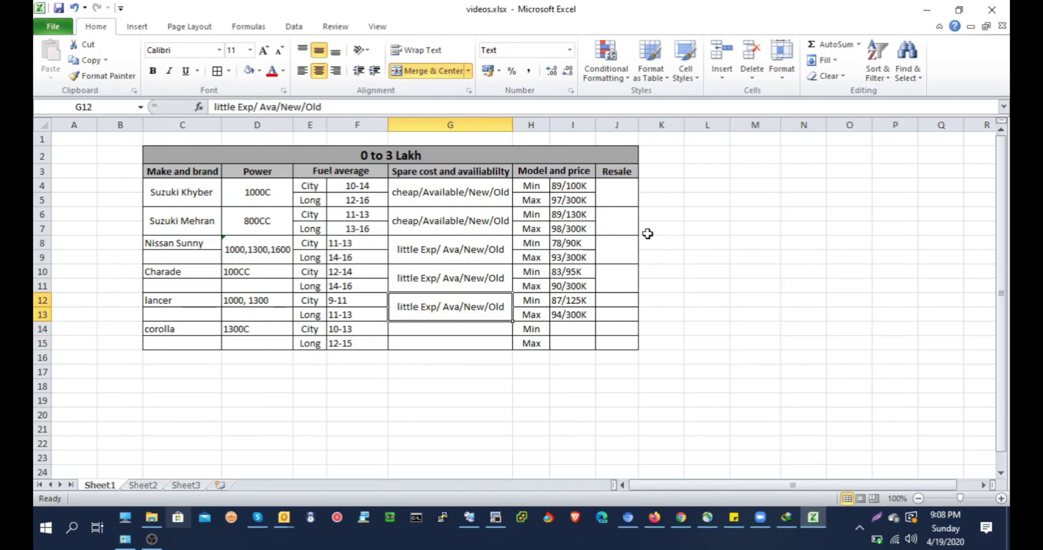
key("ctrl+c")
key("Down")
key("ctrl+v")
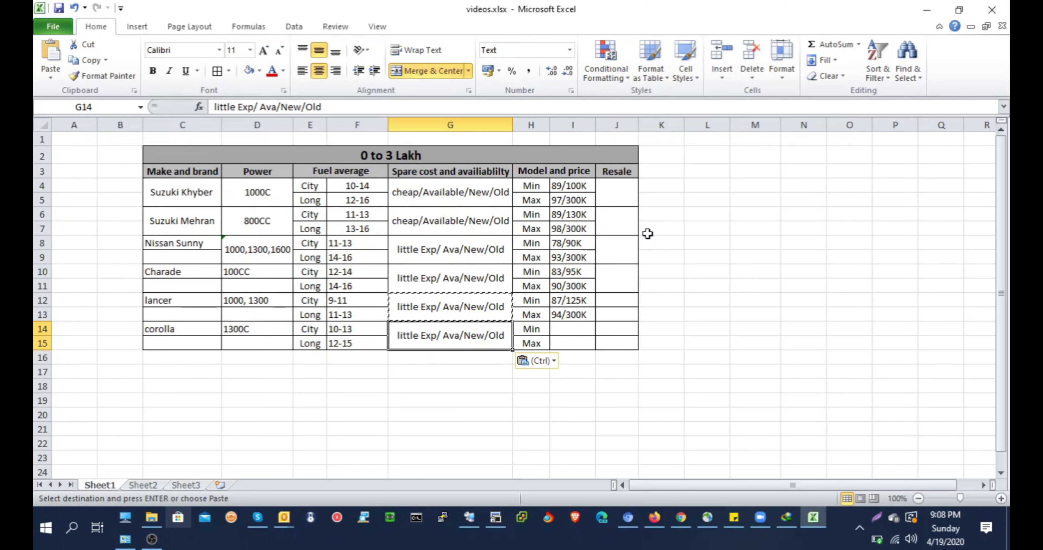
key("Right")
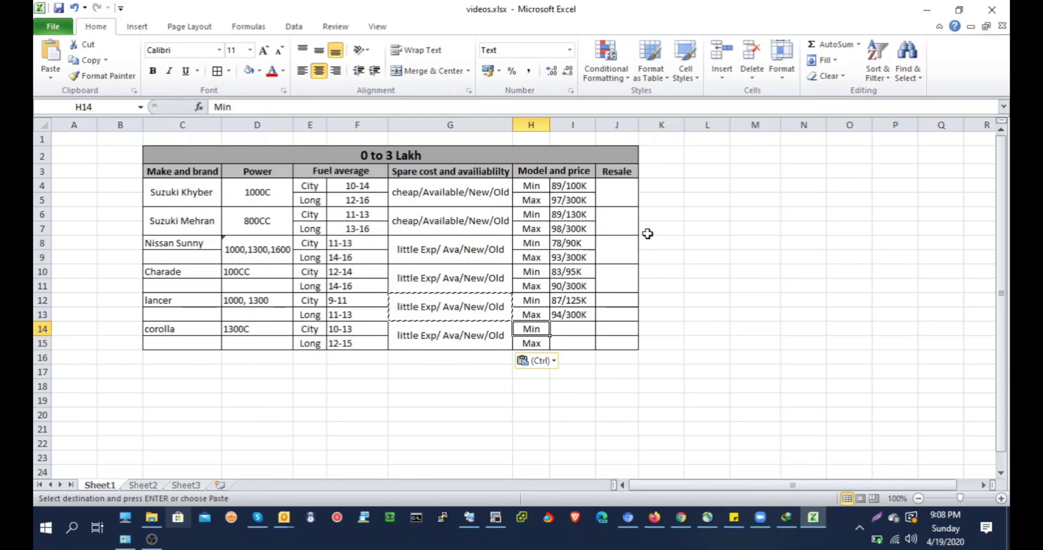
key("Left")
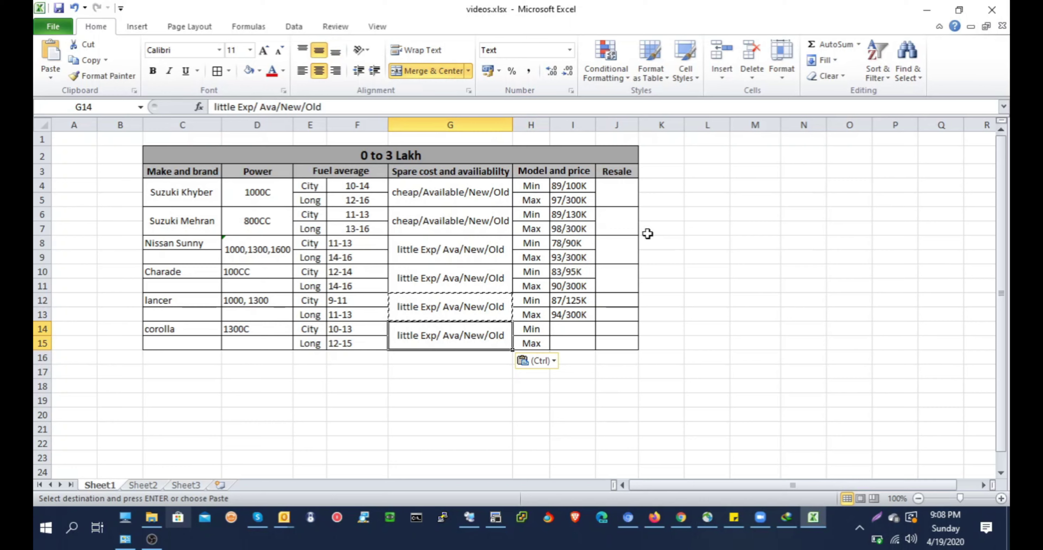
key("Right")
key("Down")
key("Right")
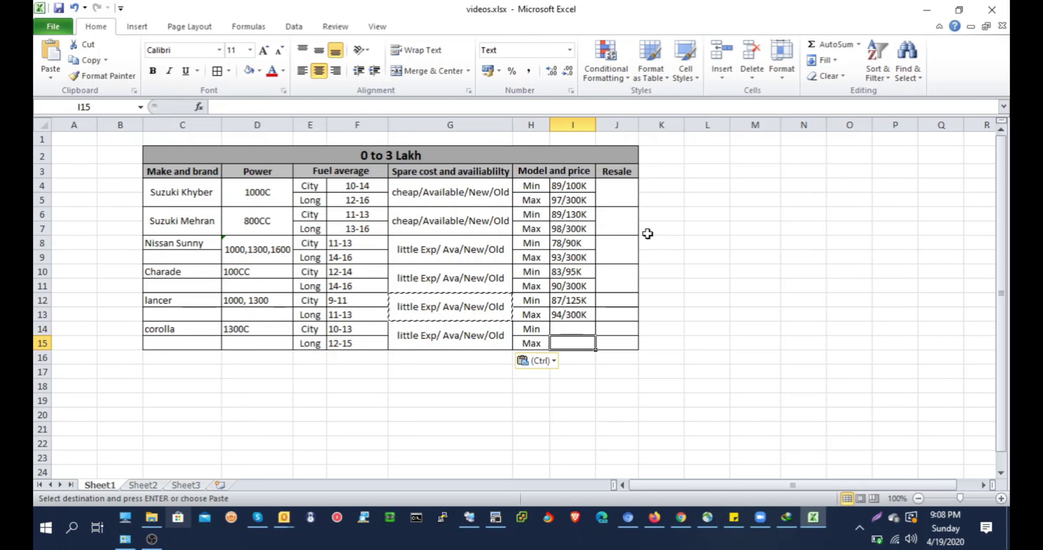
key("Up")
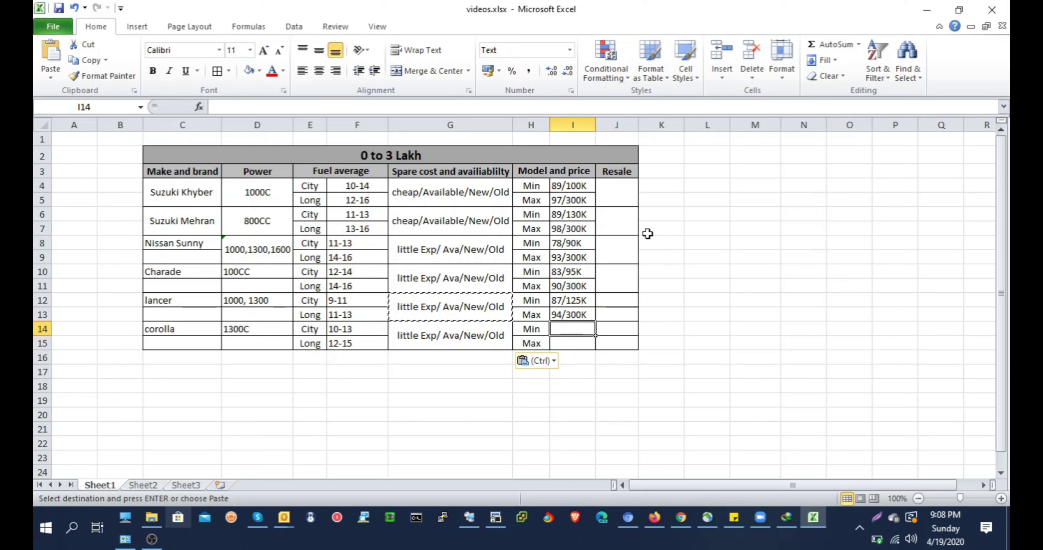
key("Left")
key("Left")
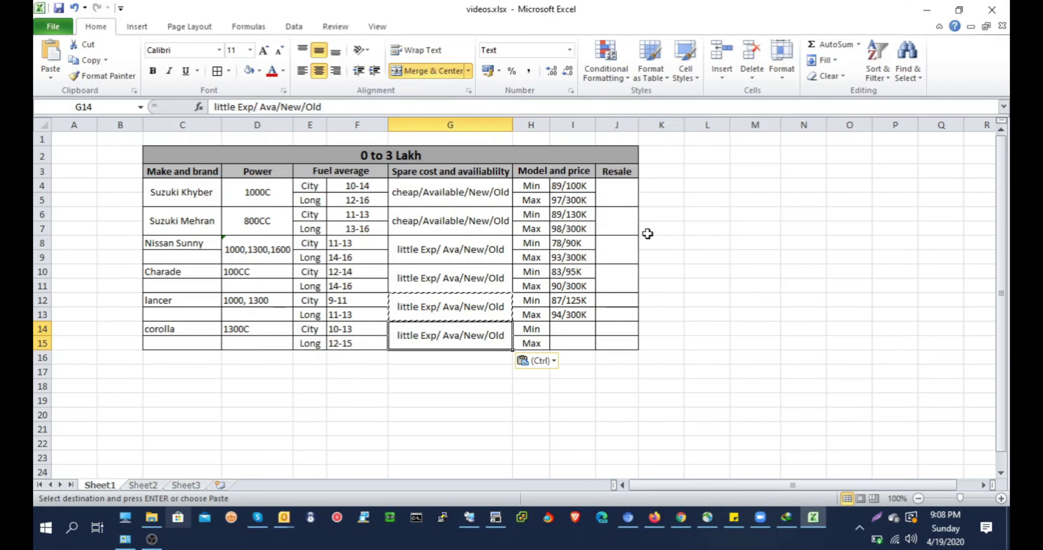
key("Right")
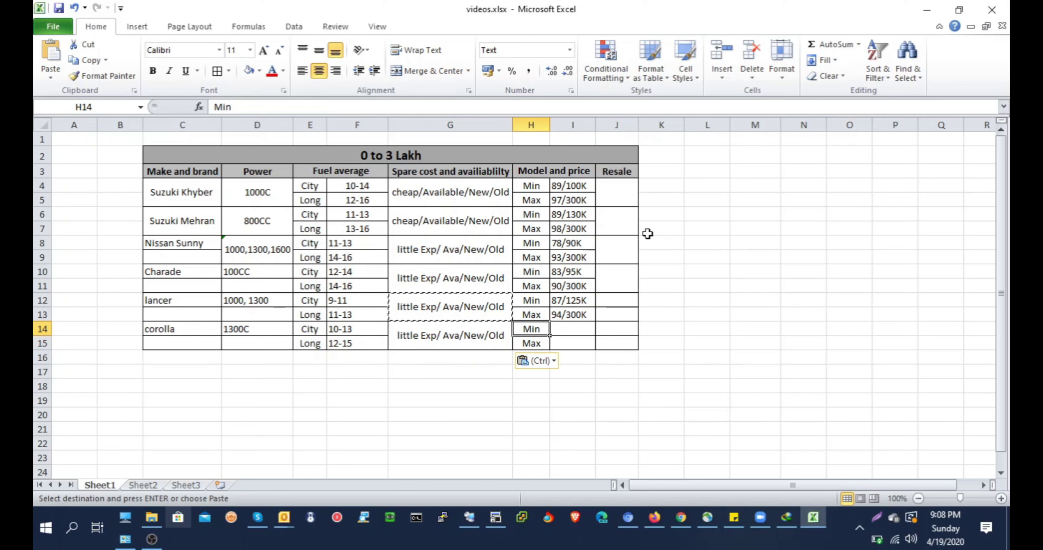
key("Right")
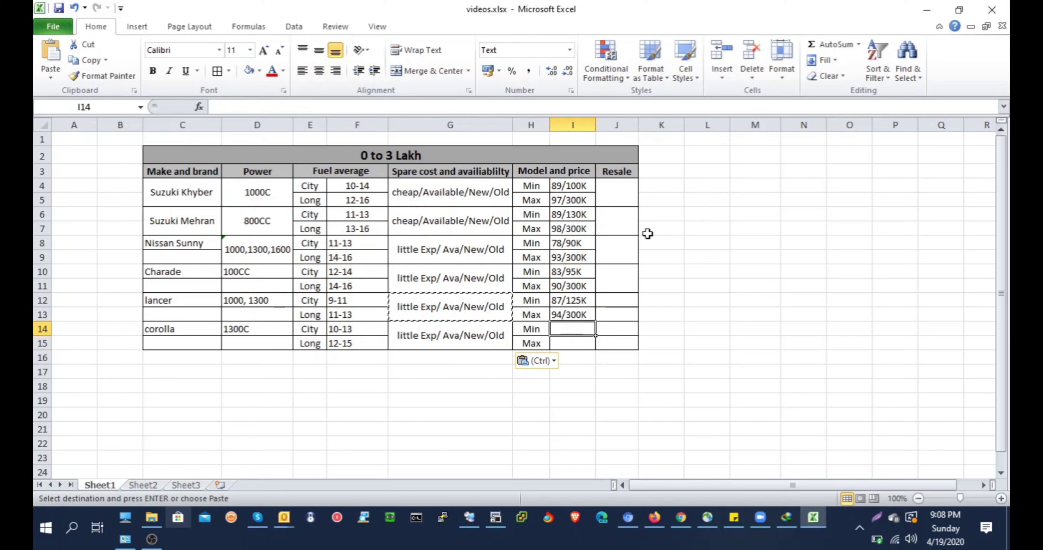
key("Left")
key("Left")
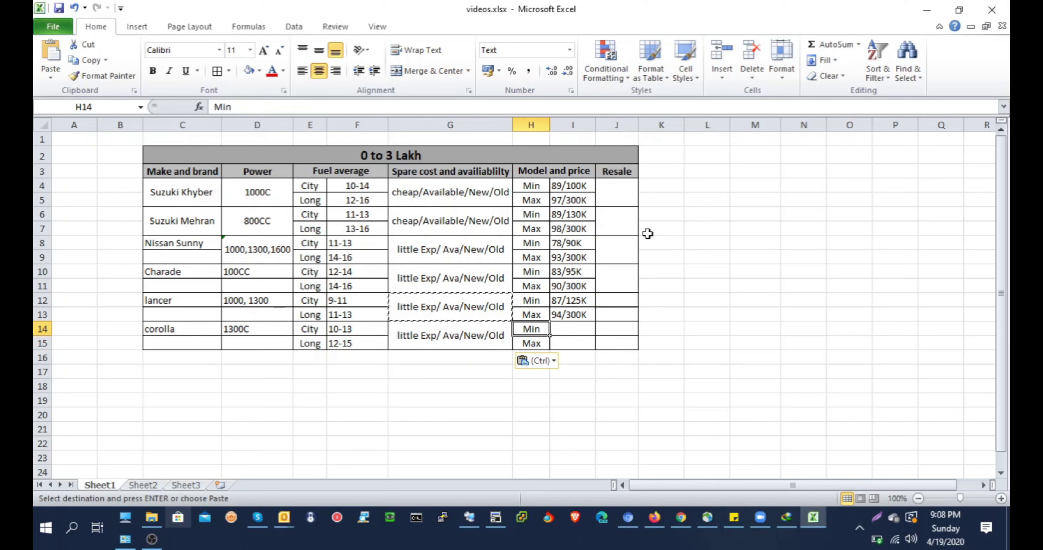
Enter the corolla's model and price as 82/100K for Min in I14 and 86/300K for Max in I15
key("Right")
key("Right")
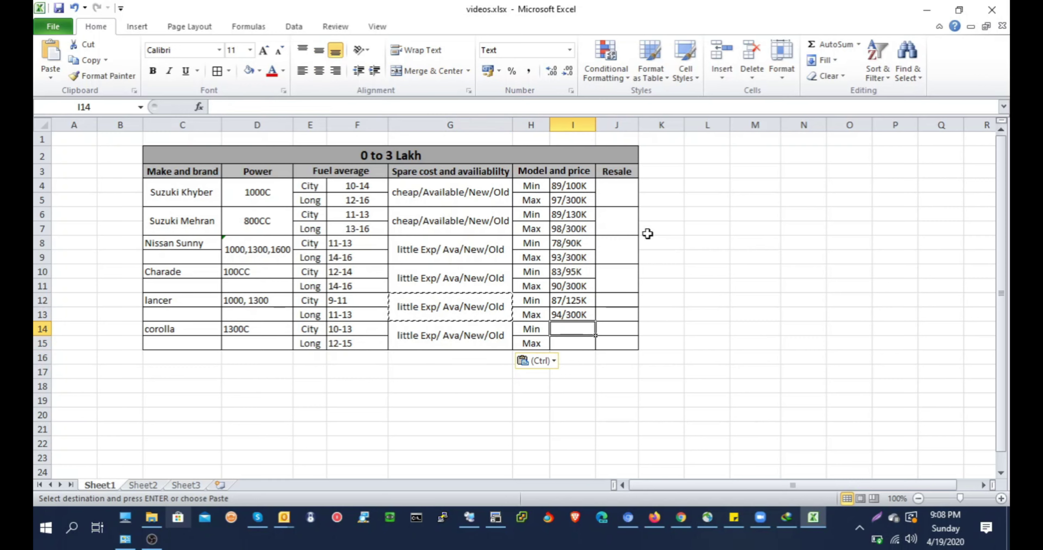
type("82")
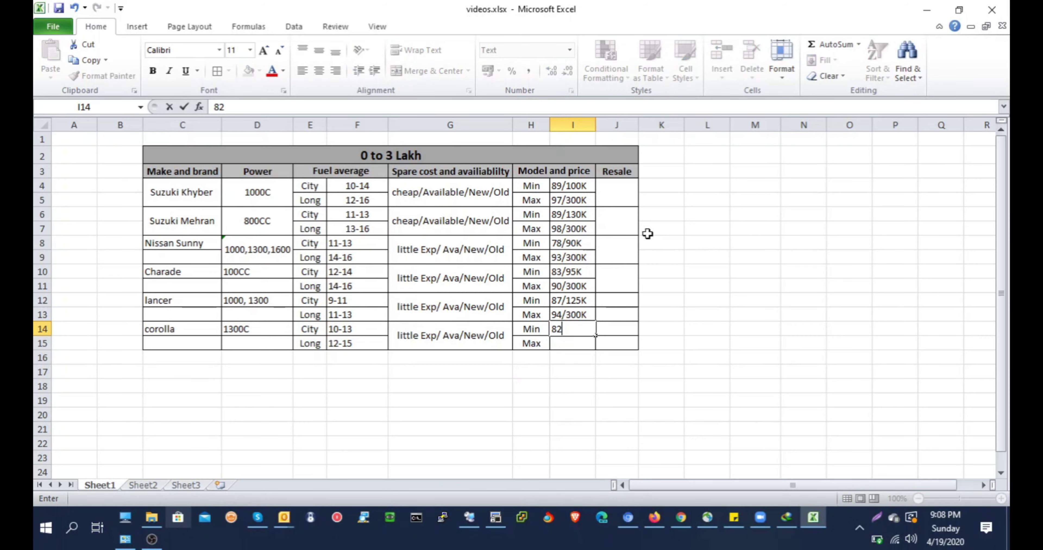
type("/100K")
key("Return")
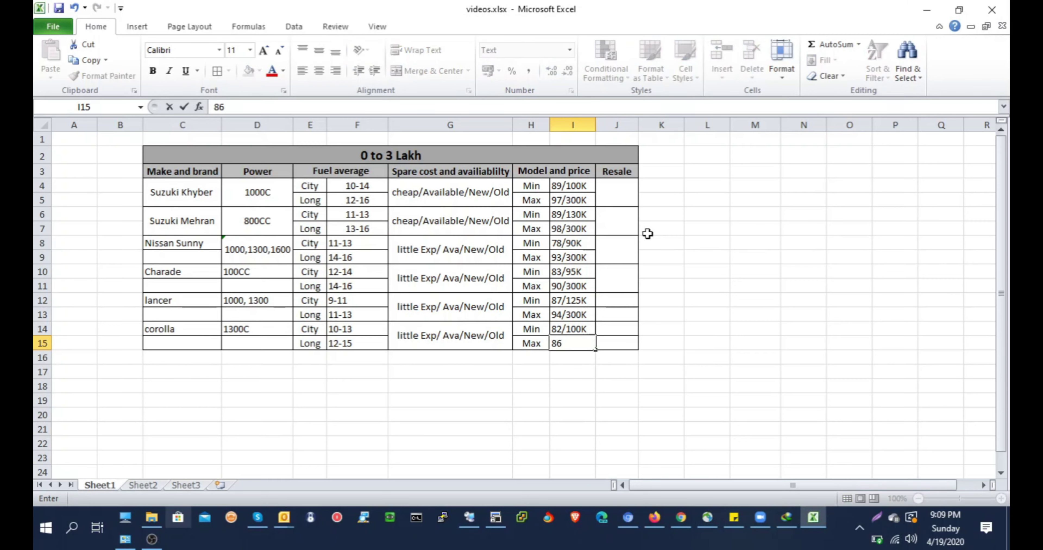
type("/300K")
key("Return")
Extend the table below the corolla rows by applying all borders to the empty range C16:J21
key("Right")
key("Up")
key("Up")
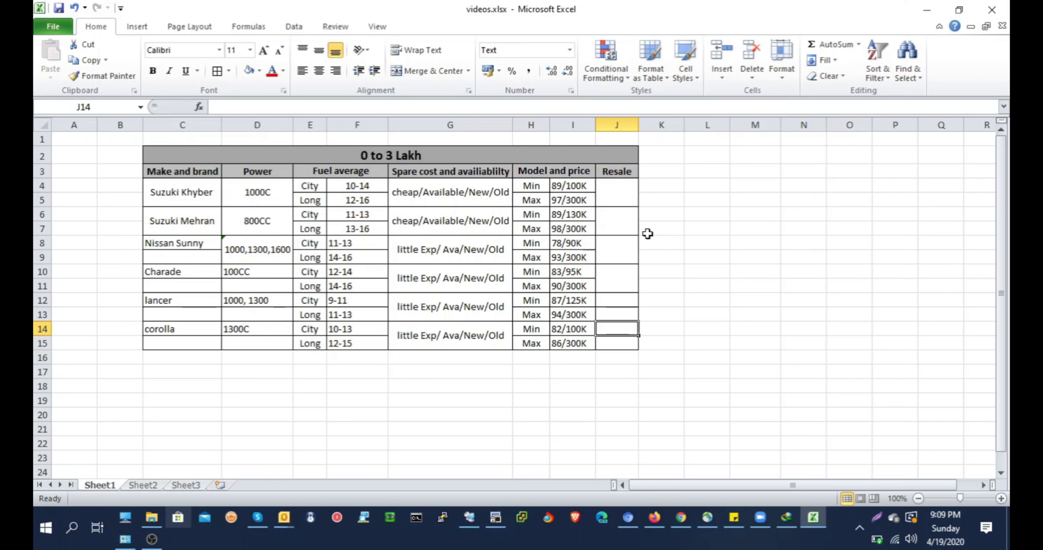
key("Down")
key("Left")
key("Left")
key("Left")
key("Left")
key("Left")
key("Left")
key("Left")
key("Up")
key("Down")
key("Down")
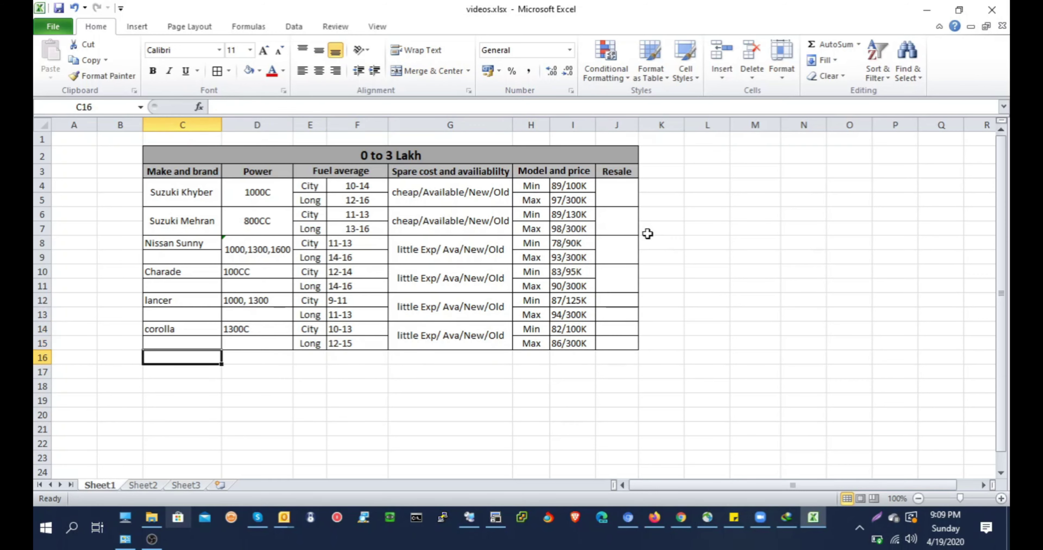
key("shift+Down")
key("shift+Down")
key("shift+Down")
key("shift+Down")
key("shift+Down")
key("shift+Right")
key("shift+Right")
key("shift+Right")
key("shift+Right")
key("shift+Right")
key("shift+Right")
key("shift+Right")
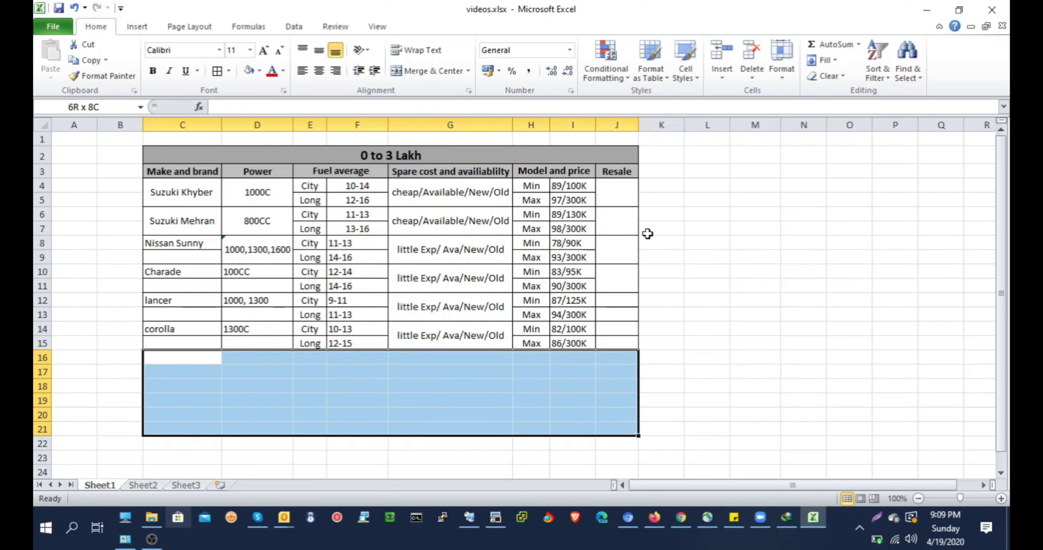
left_click(218, 71)
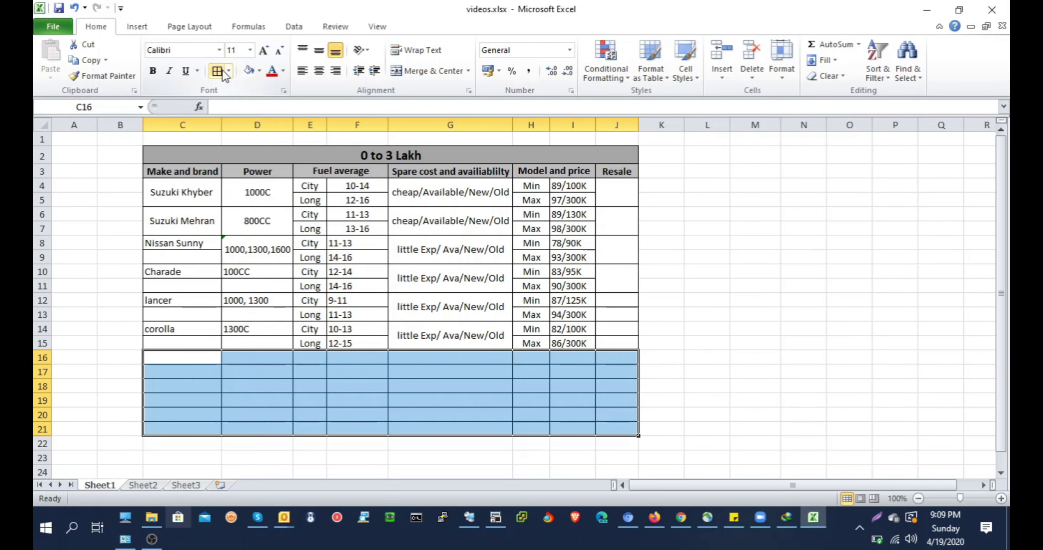
Enter Margalla in C16 as the next make and brand
left_click(192, 357)
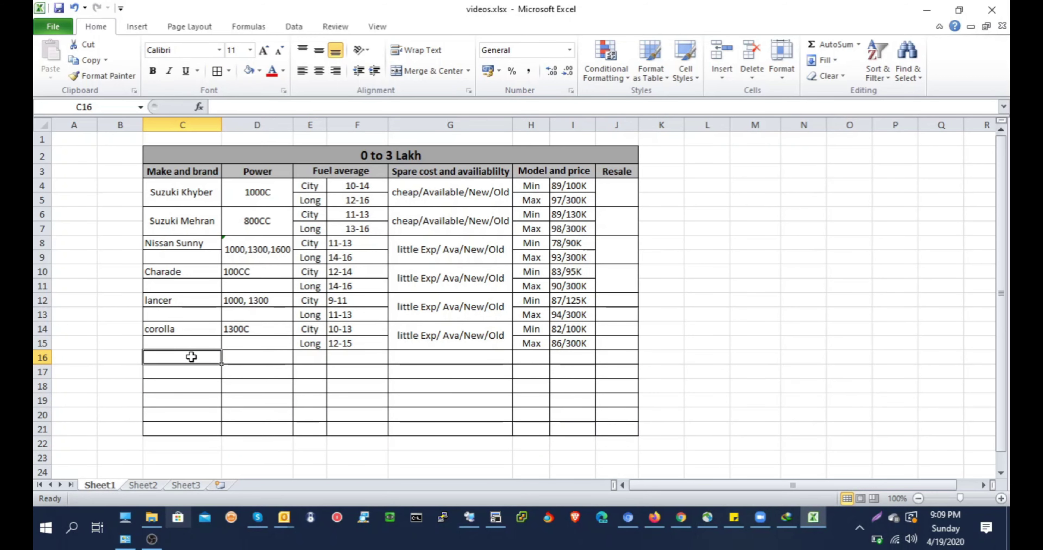
type("Ne")
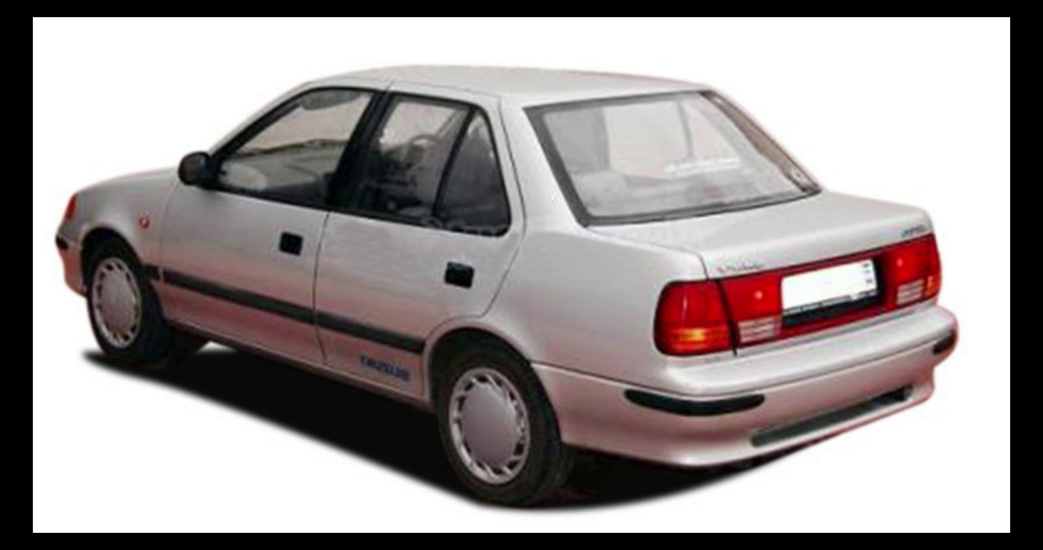
type("Mar")
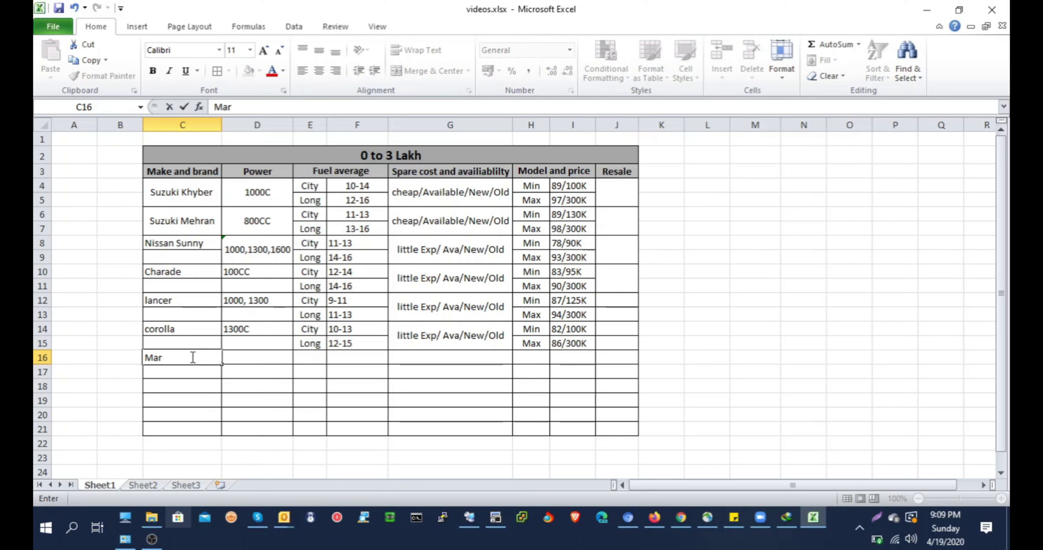
type("galla")
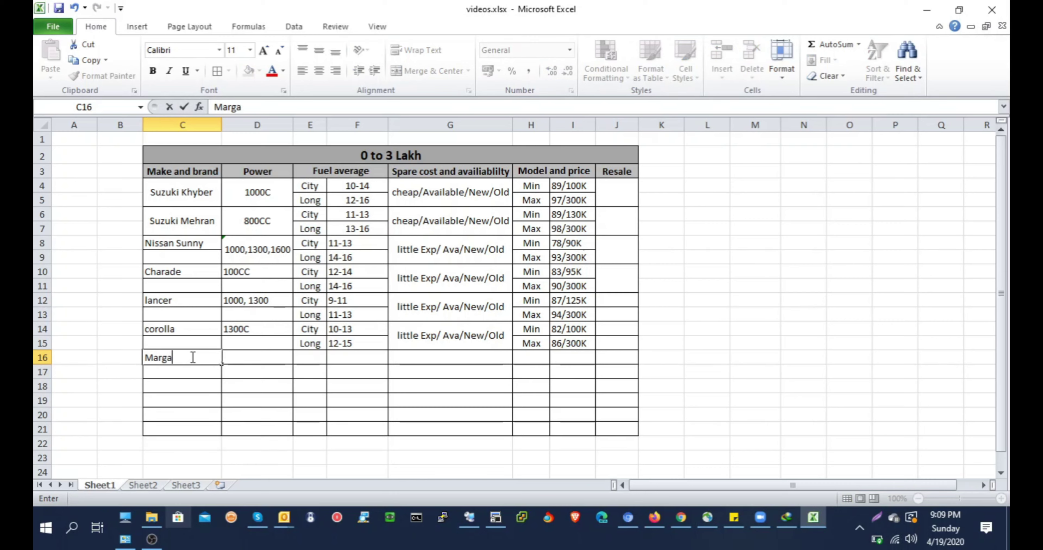
key("Return")
left_click(192, 358)
key("Right")
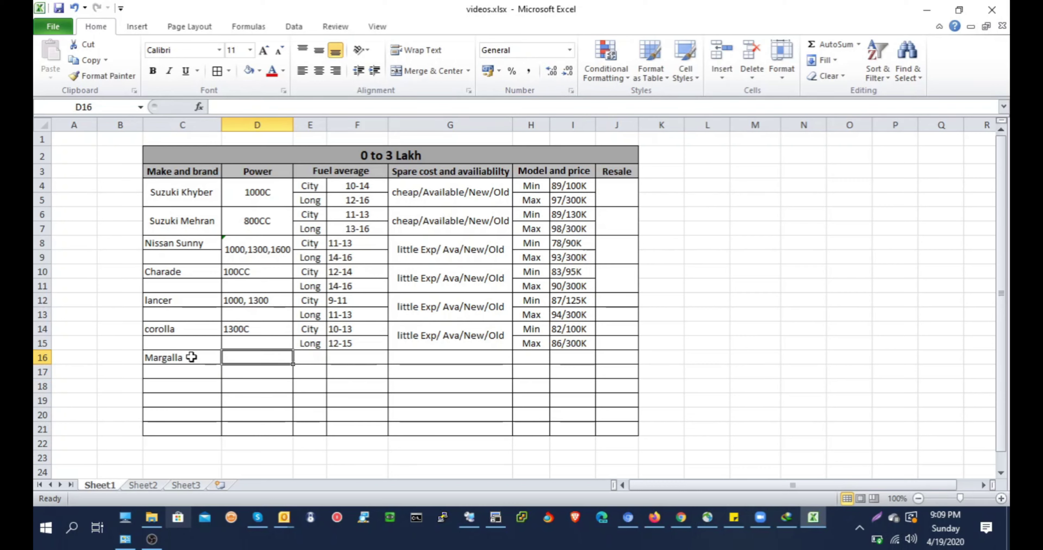
key("Left")
key("Left")
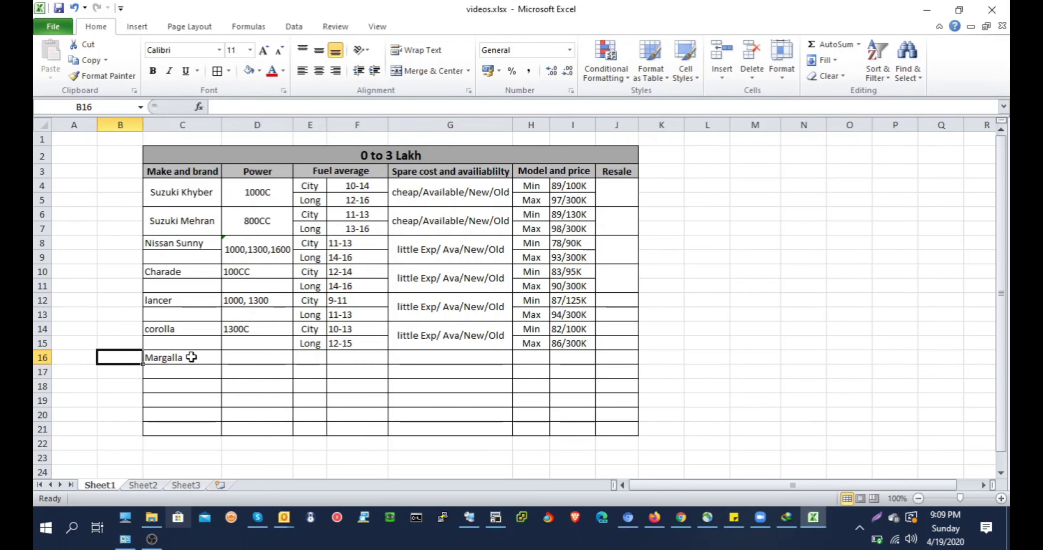
key("Right")
key("Right")
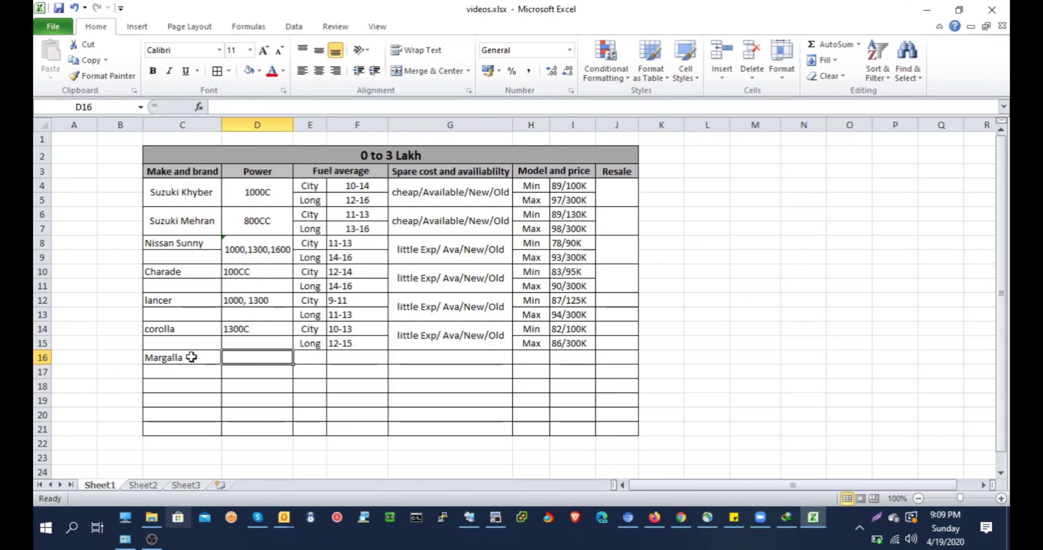
Enter 1300CC as the Margalla's power in D16
left_click(191, 357)
key("Right")
type("13")
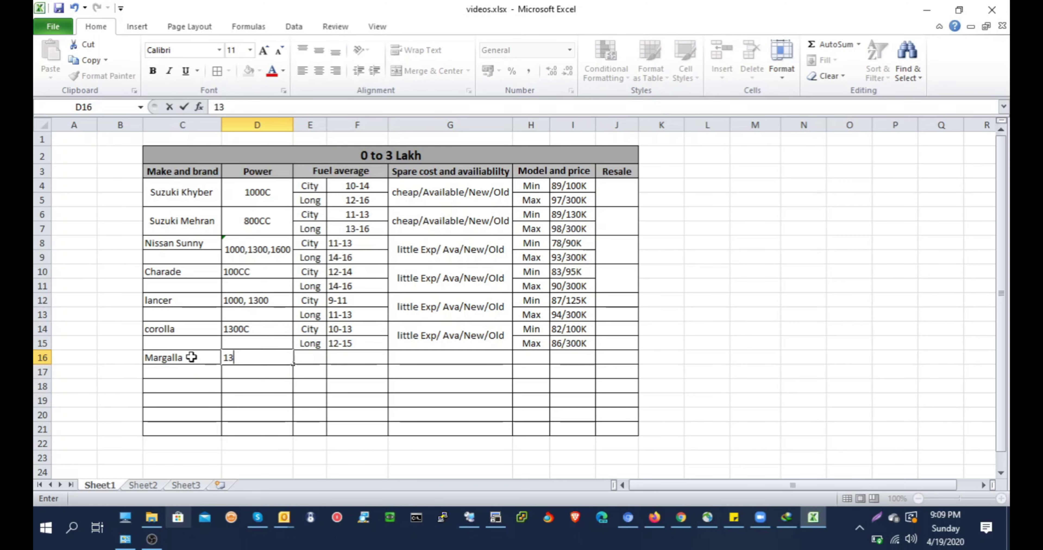
type("00CC")
key("Return")
Label the Margalla's fuel average rows as city in E16 and long in E17
key("Up")
key("Right")
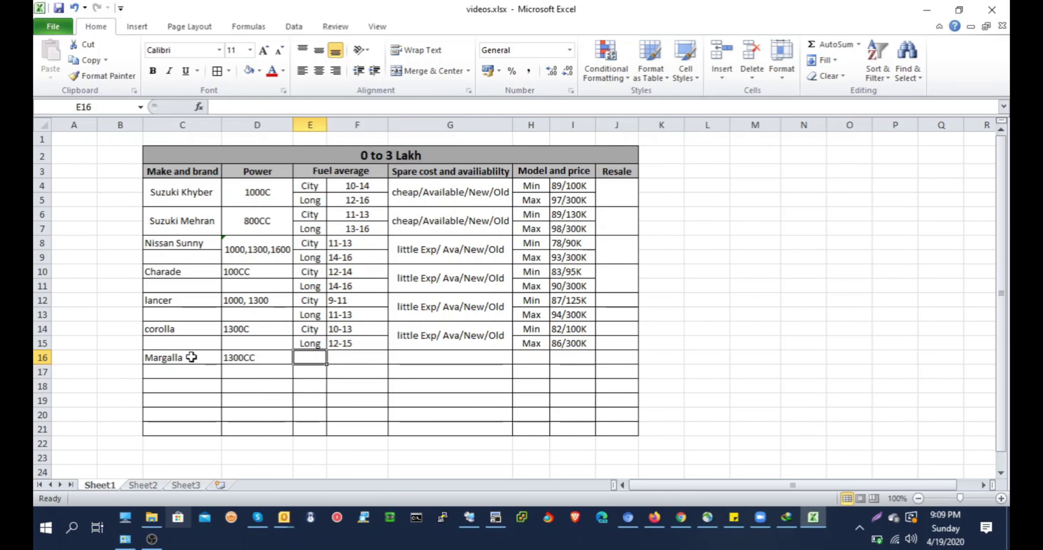
type("city")
key("Return")
type("long")
key("Return")
Enter 10-13 as the Margalla's city fuel average in F16
key("Up")
key("Up")
key("Right")
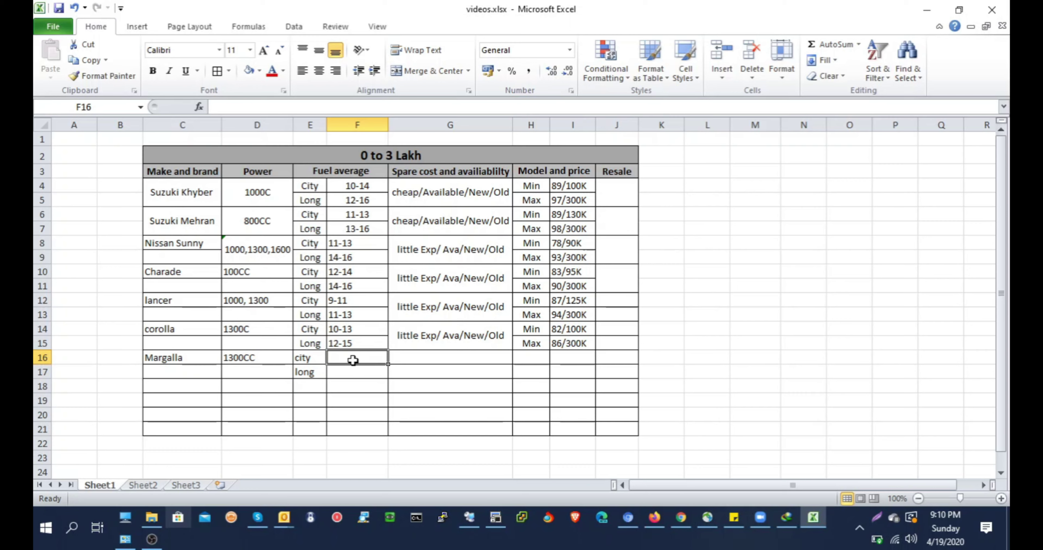
type("10-13")
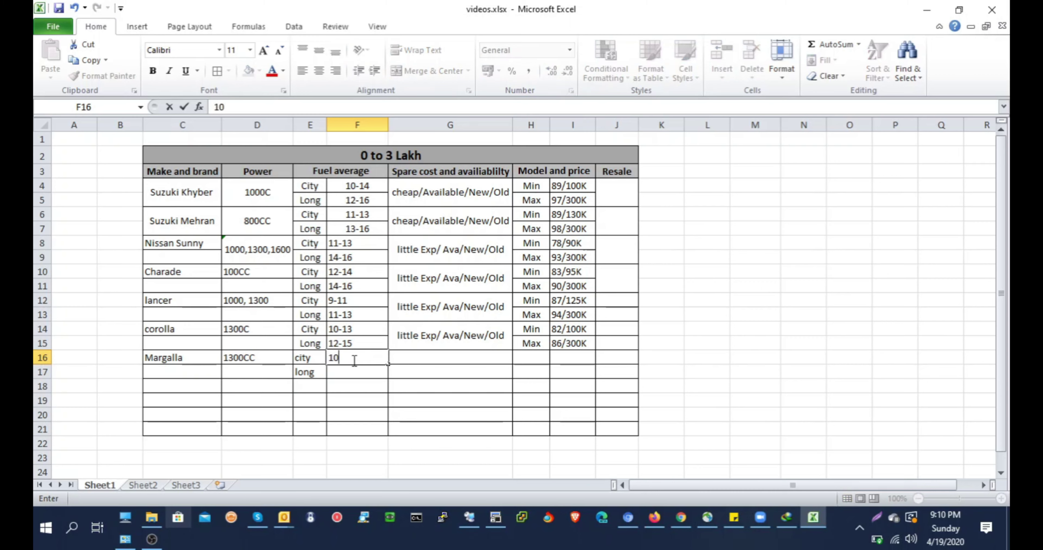
key("Return")
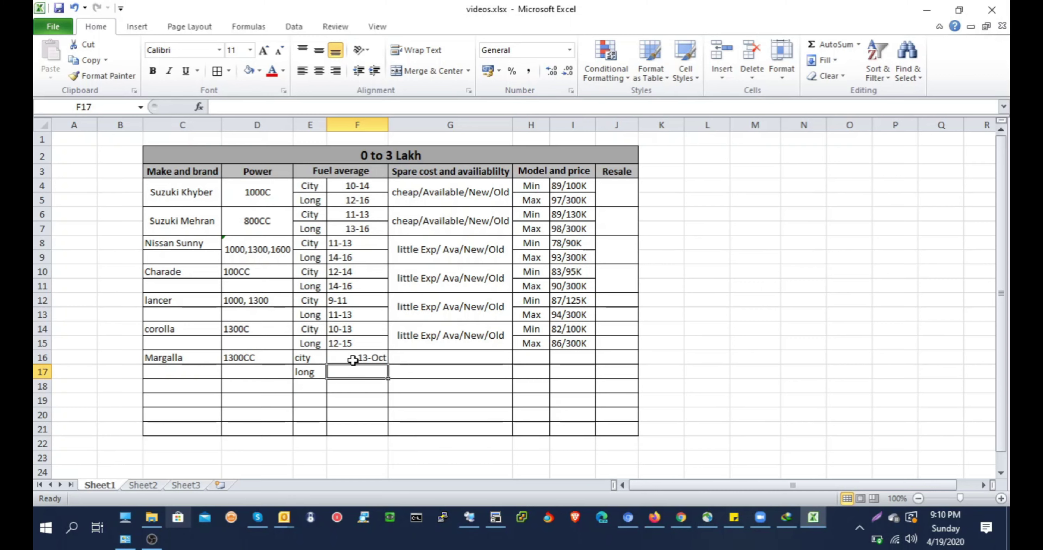
Replace the Margalla's city fuel average in F16 with a copy of the corolla's 10-13 from F14
left_click(353, 360)
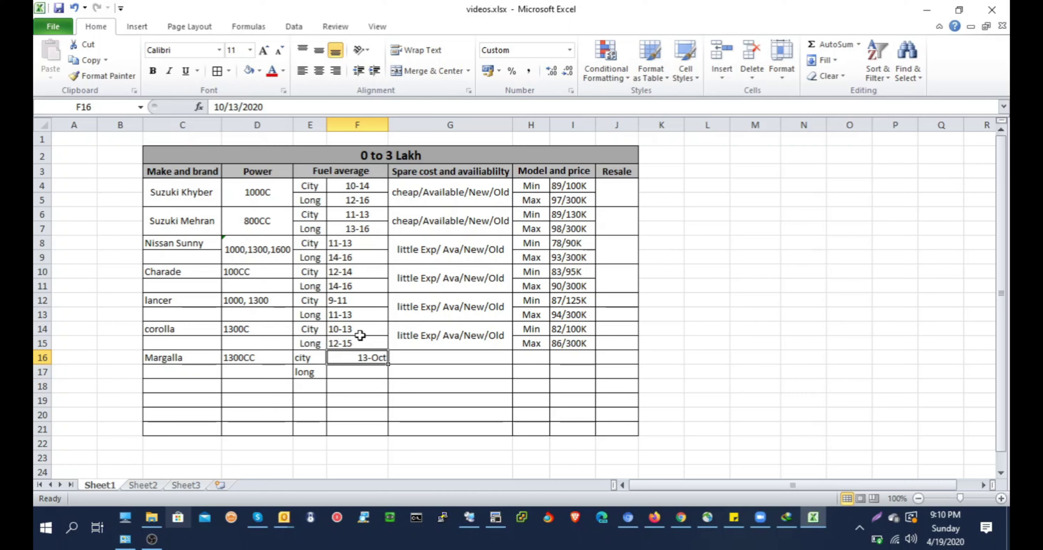
left_click(367, 326)
key("ctrl+c")
key("Down")
key("Down")
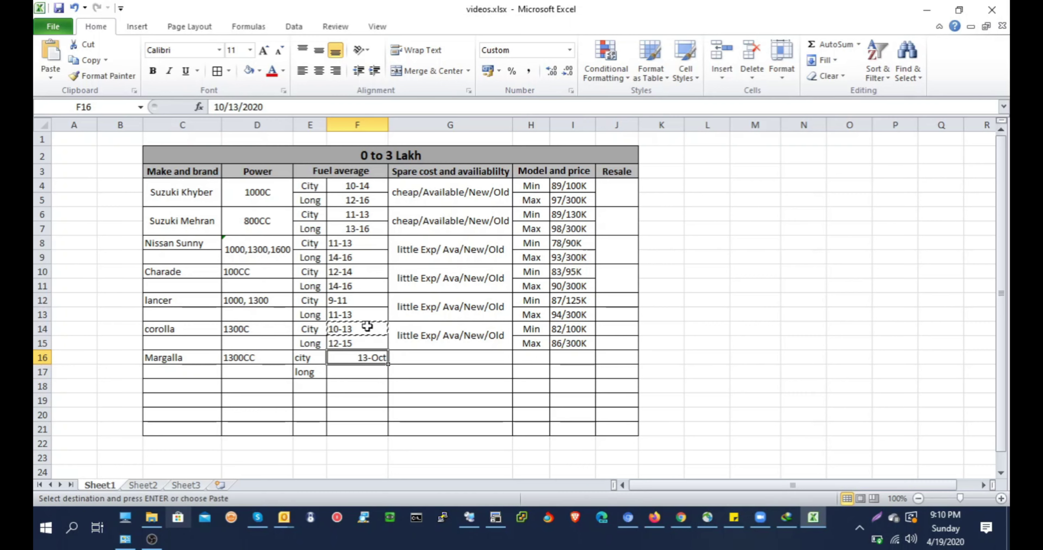
key("ctrl+v")
key("Down")
key("Up")
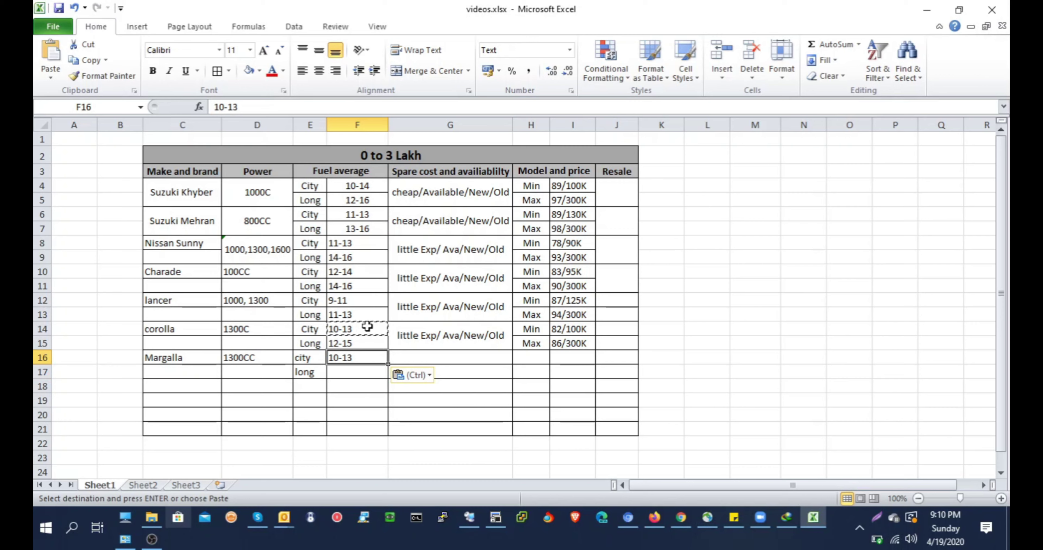
Copy the Suzuki Mehran's long fuel average of 13-16 from F7 into F17 for the Margalla
key("Down")
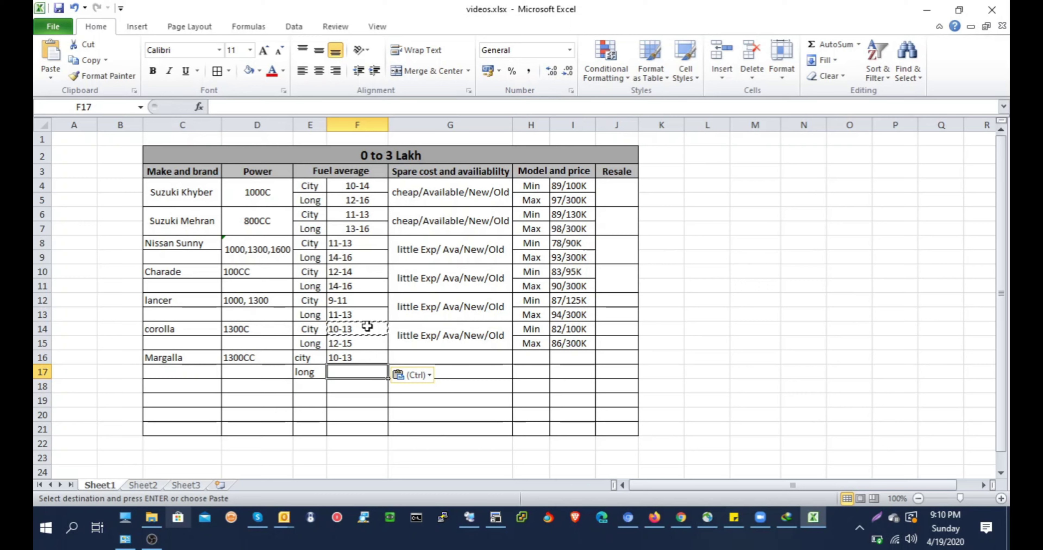
key("Up")
key("Up")
key("Up")
key("Up")
key("Up")
key("Up")
key("Up")
key("Up")
key("Up")
key("Up")
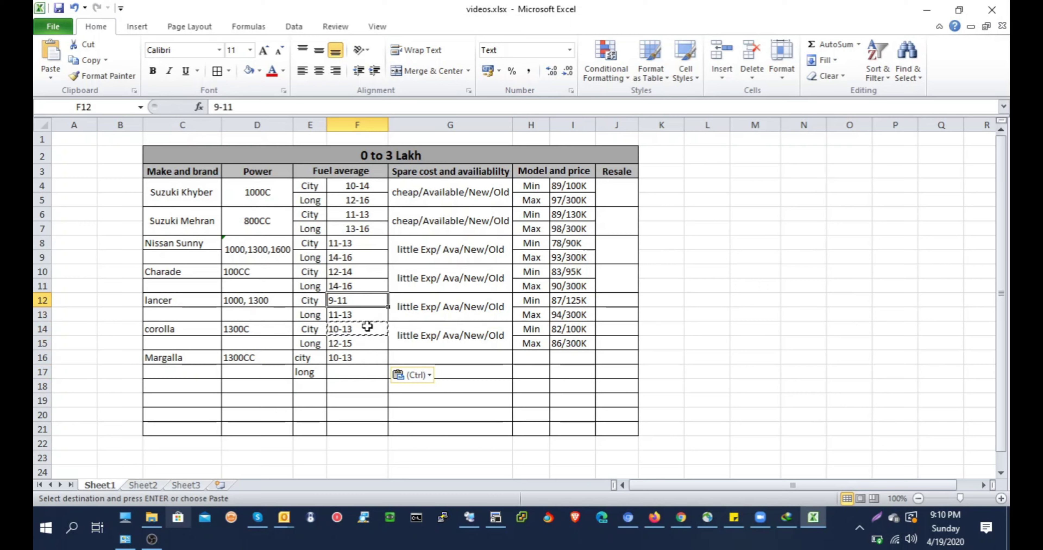
key("ctrl+c")
key("Down")
key("Down")
key("Down")
key("Down")
key("Down")
key("Down")
key("Down")
key("Down")
key("Down")
key("Down")
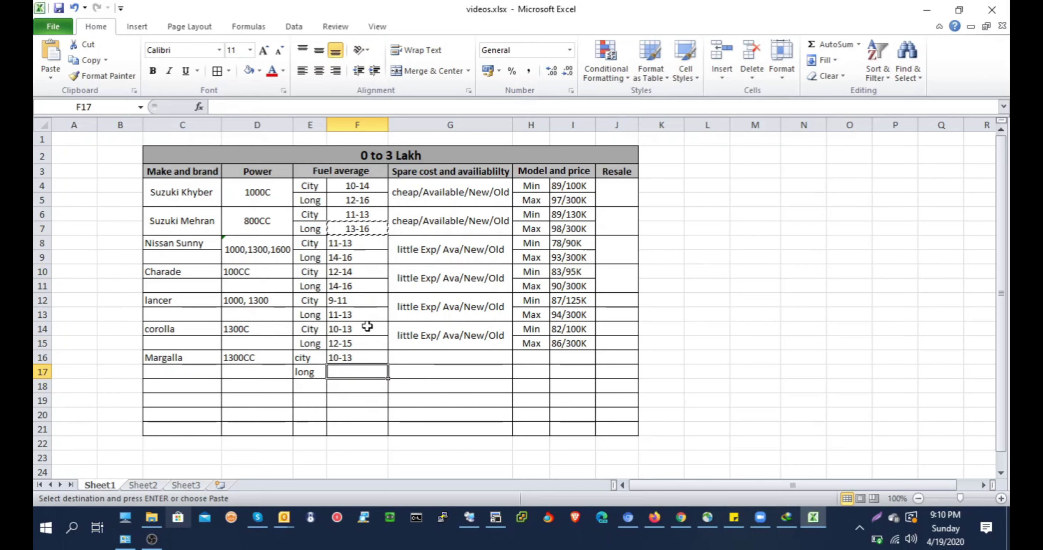
key("ctrl+v")
Copy the corolla's spare parts entry "little Exp/ Ava/New/Old" from G14 into G16:G17 for the Margalla
key("Right")
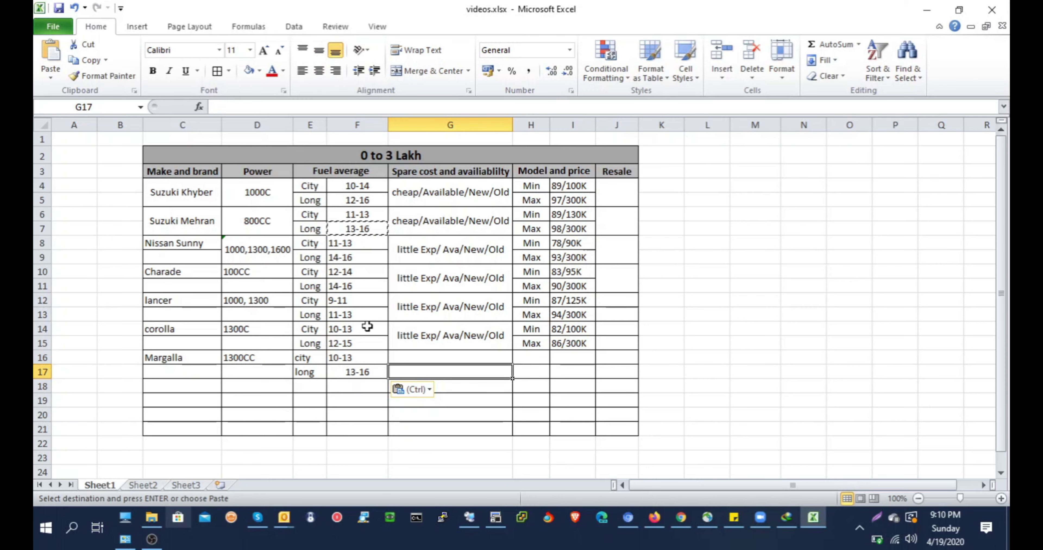
key("Right")
key("Up")
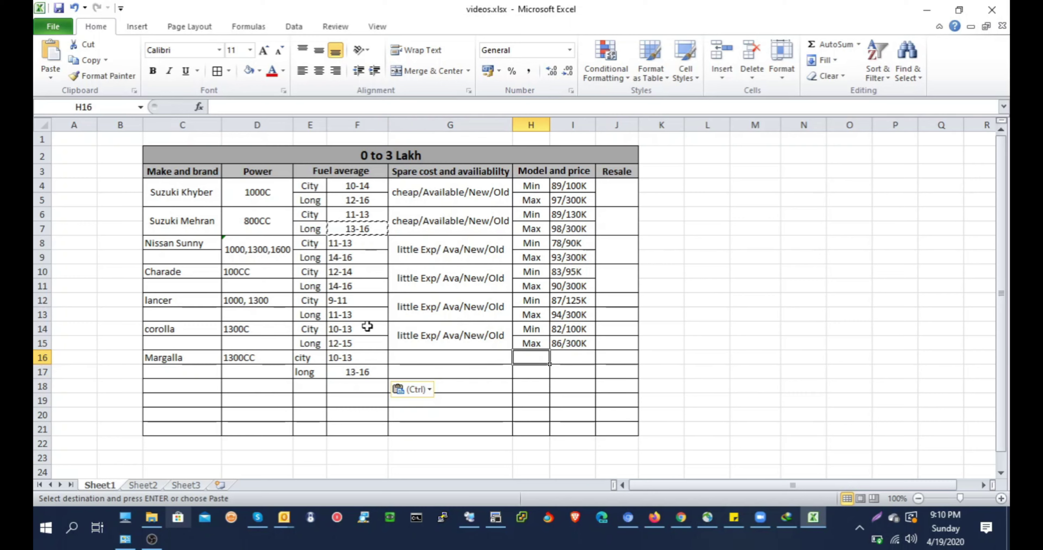
key("Left")
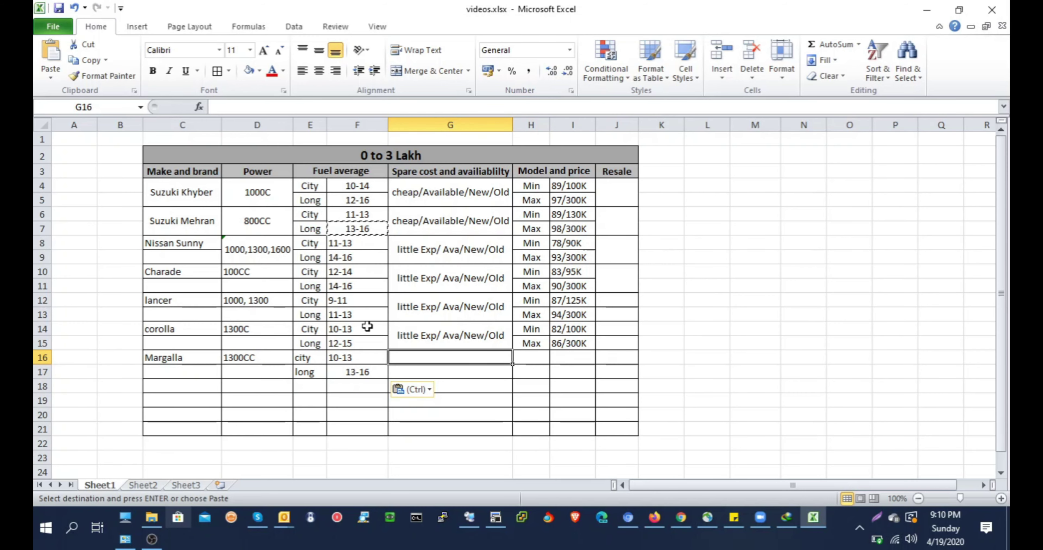
key("Up")
key("Up")
key("Down")
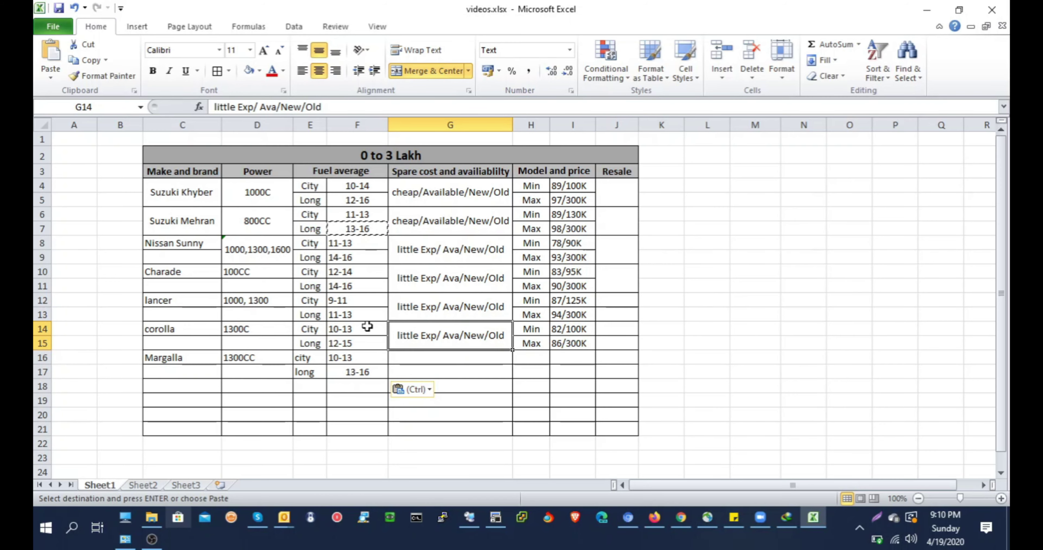
key("Up")
key("Up")
key("Up")
key("Up")
key("Down")
key("Down")
key("Down")
key("Down")
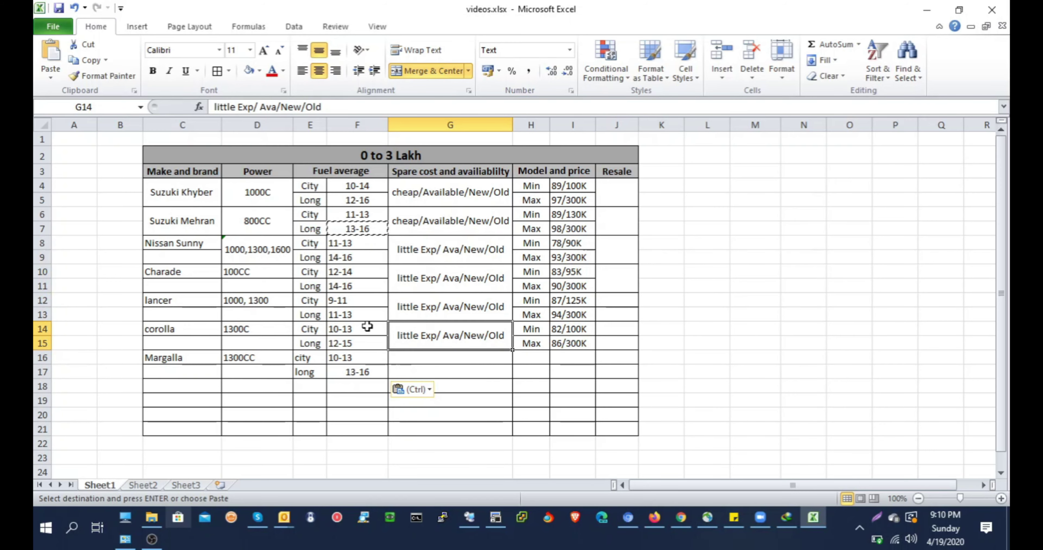
key("ctrl+c")
key("Down")
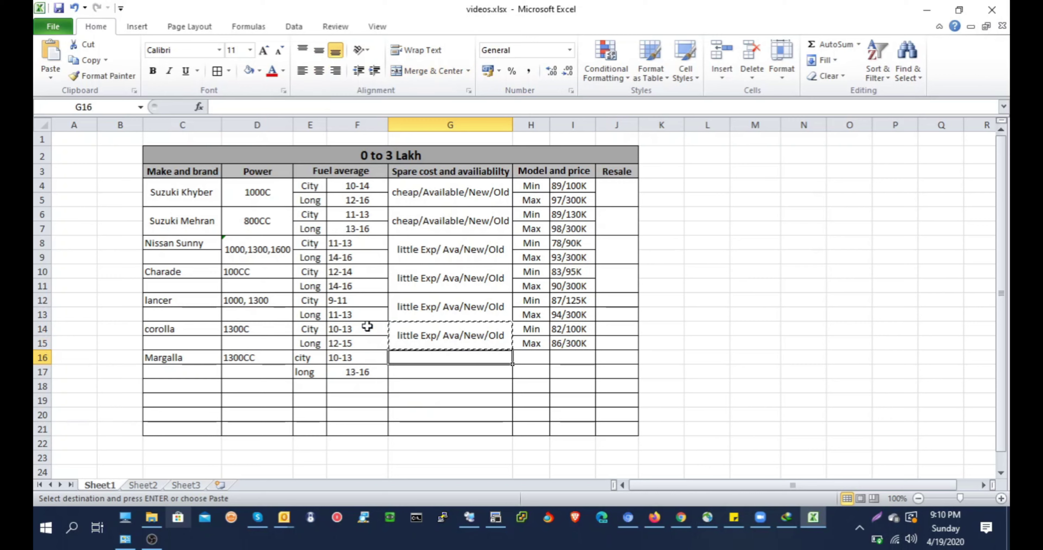
key("shift+Down")
key("ctrl+v")
Label H16 as min and enter 90/200K in I16 as the Margalla's minimum model and price
key("Right")
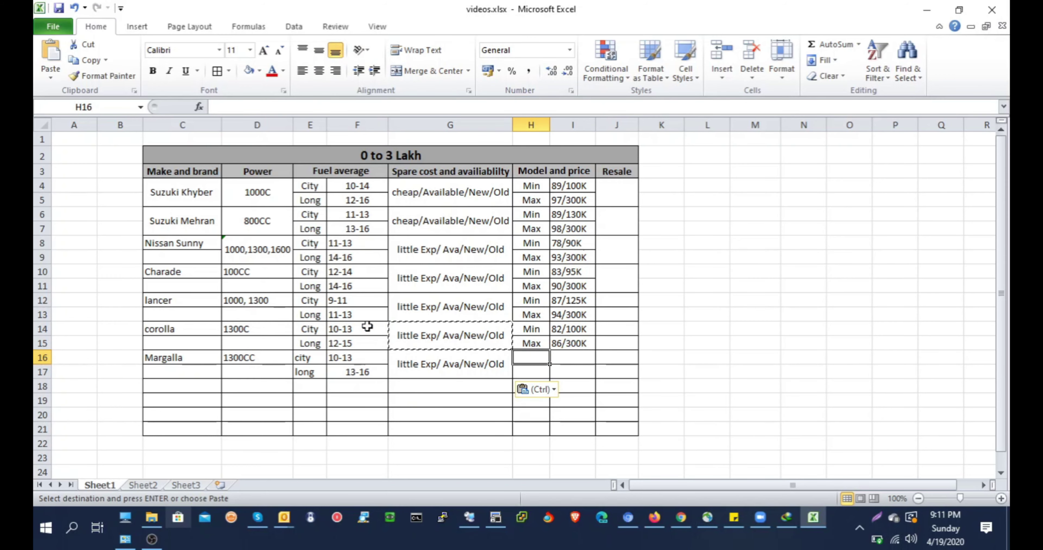
type("min")
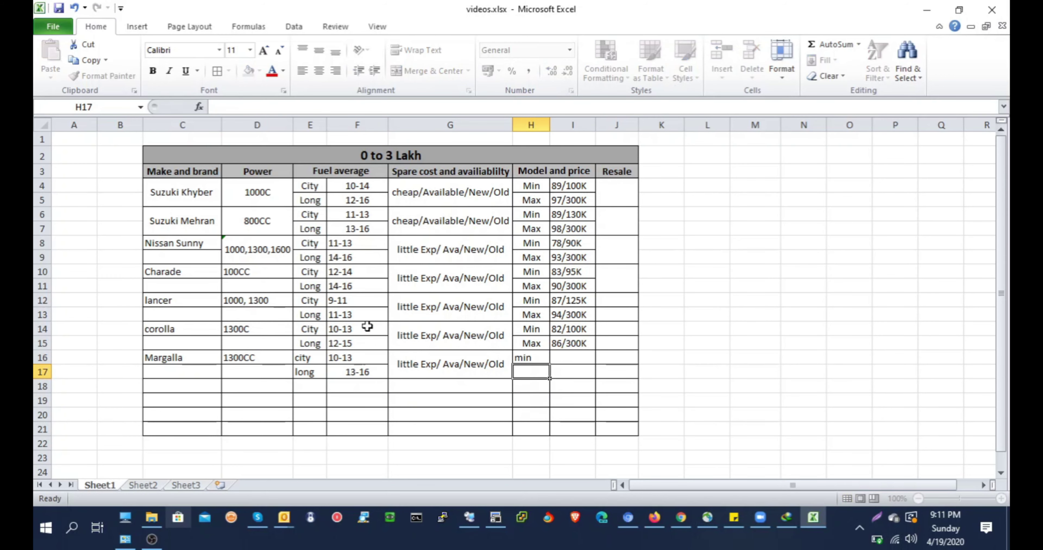
key("Right")
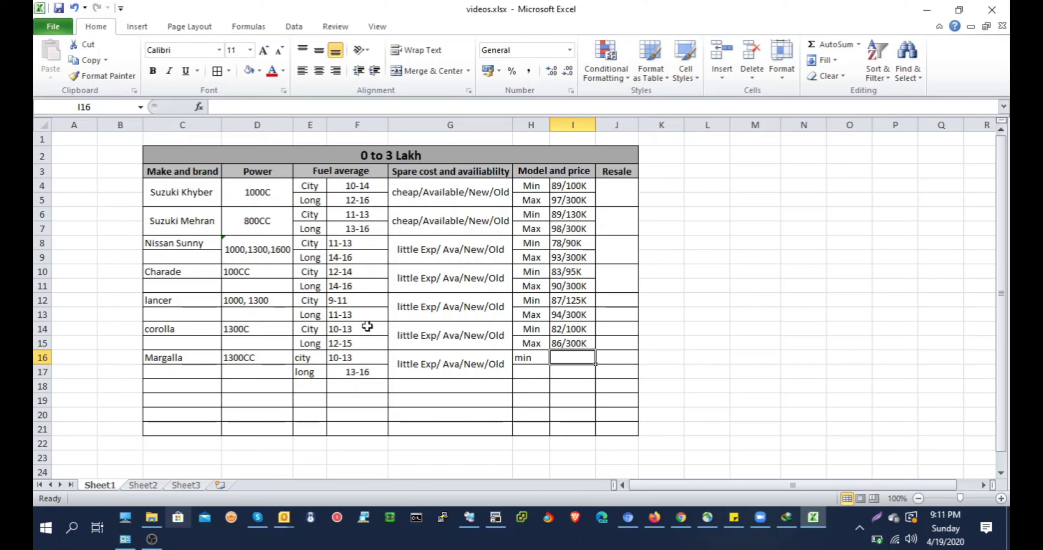
type("90")
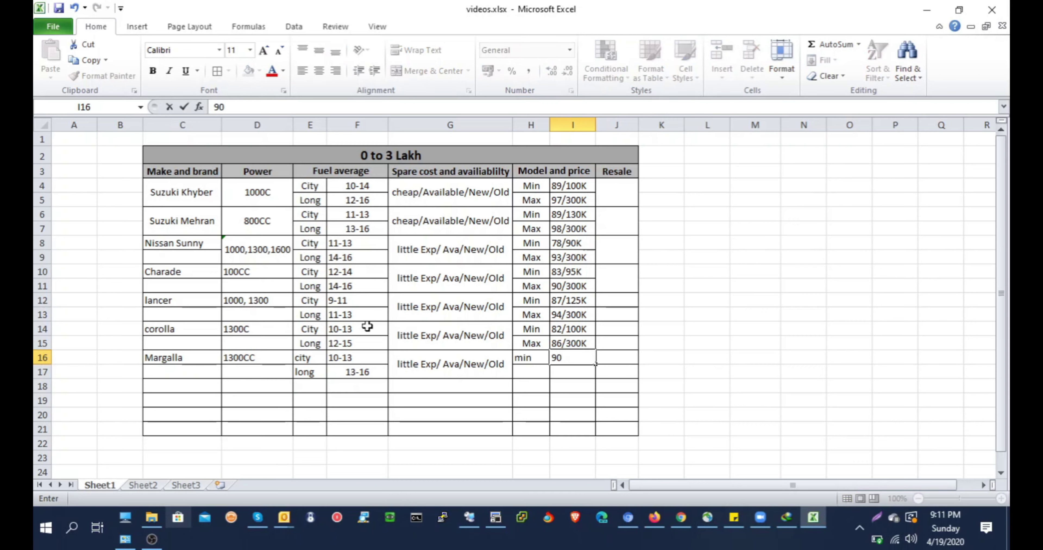
type("/200K")
key("Return")
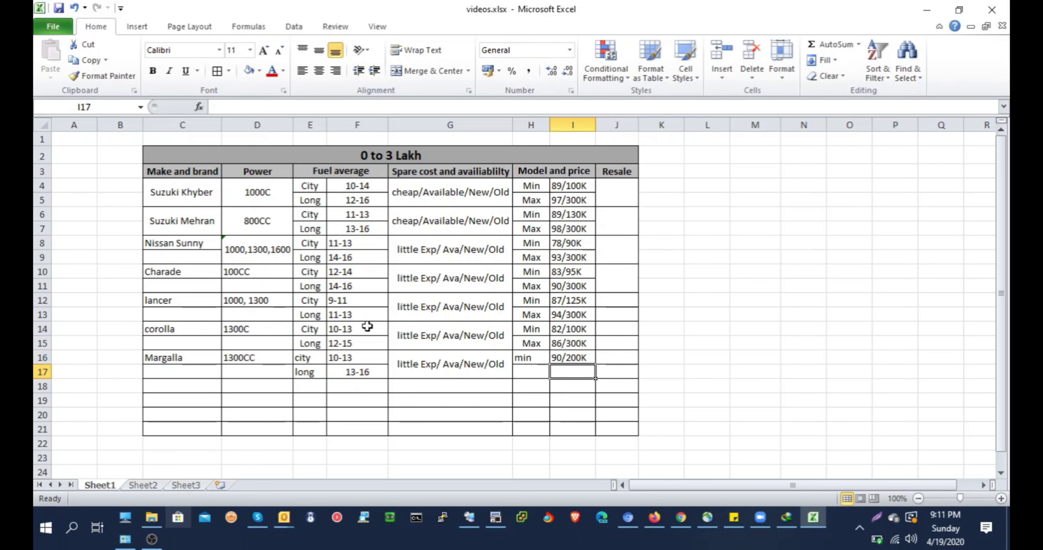
Enter 97/300K in I17 as the Margalla's maximum model and price
type("97")
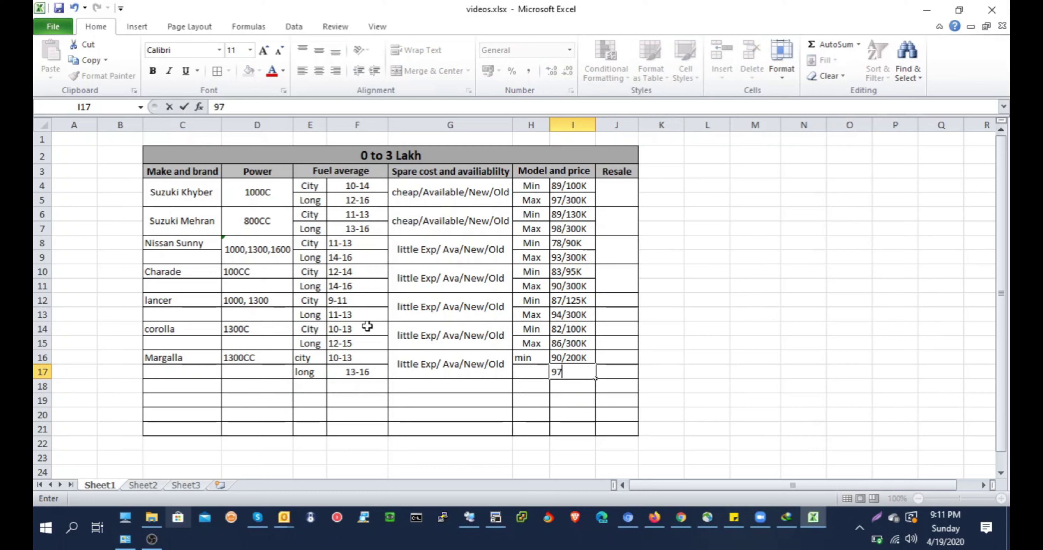
key("Tab")
key("Left")
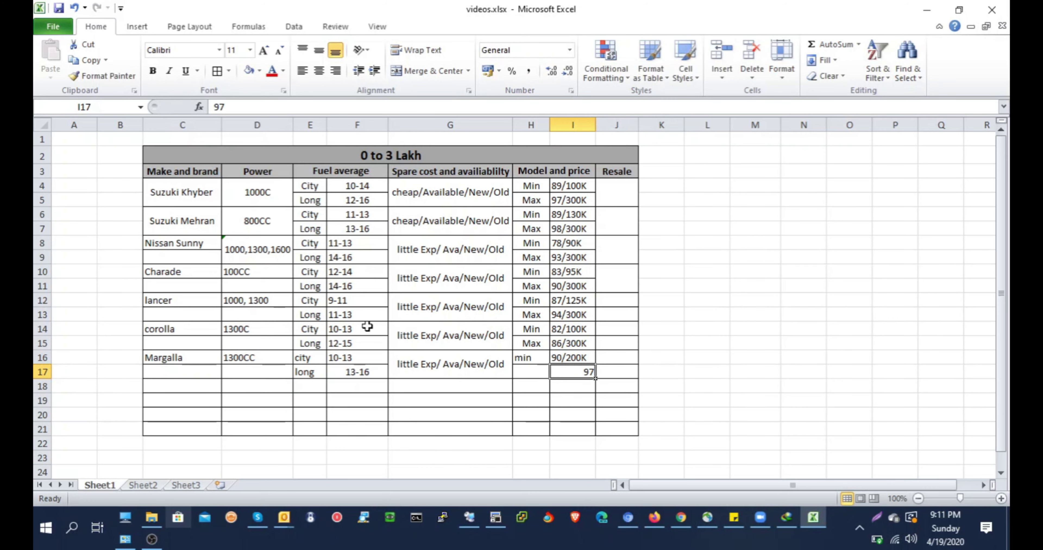
type("97/")
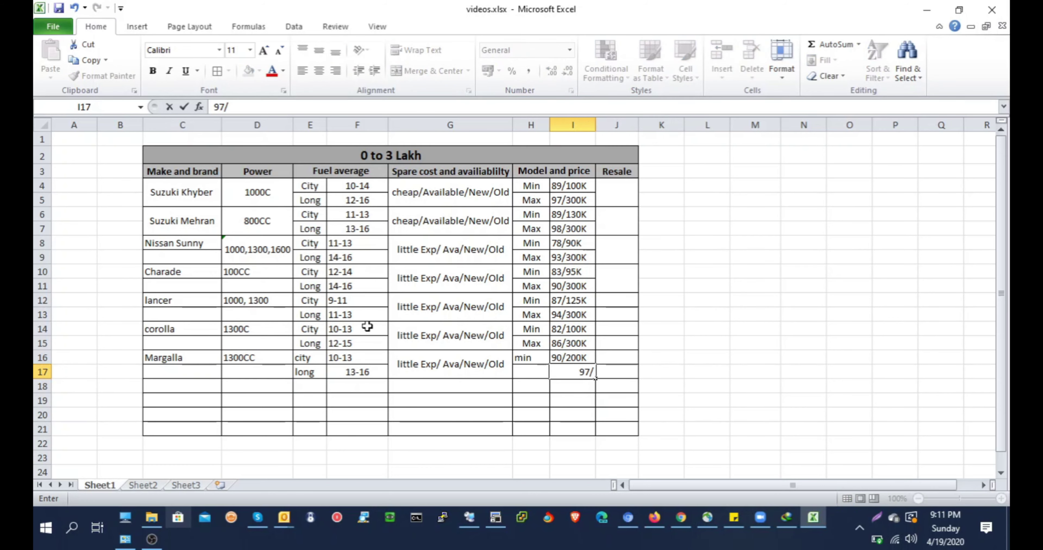
type("300K")
key("Right")
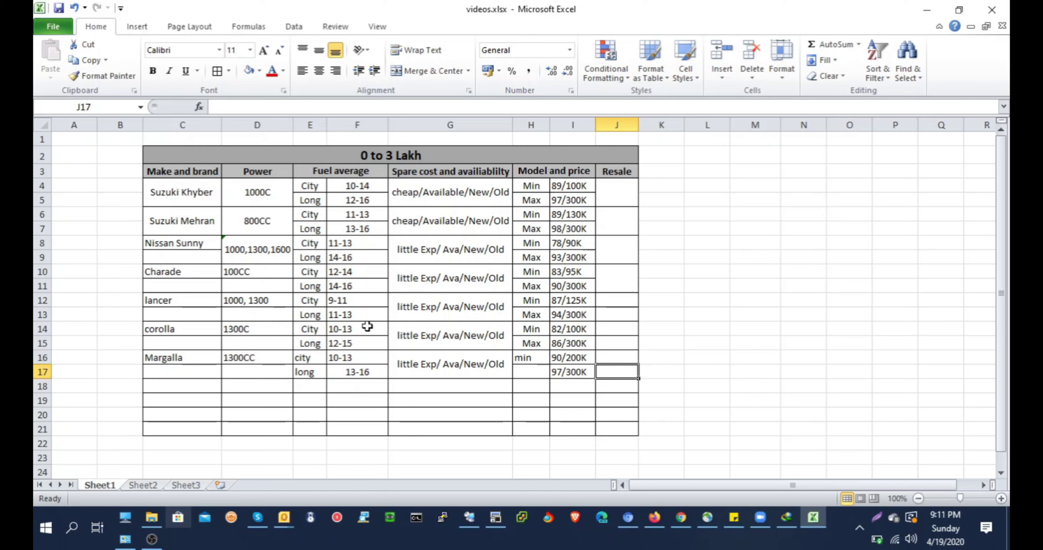
Enter Civic in C19 as the next make and brand
key("Left")
key("Up")
key("Down")
key("Left")
key("Left")
key("Left")
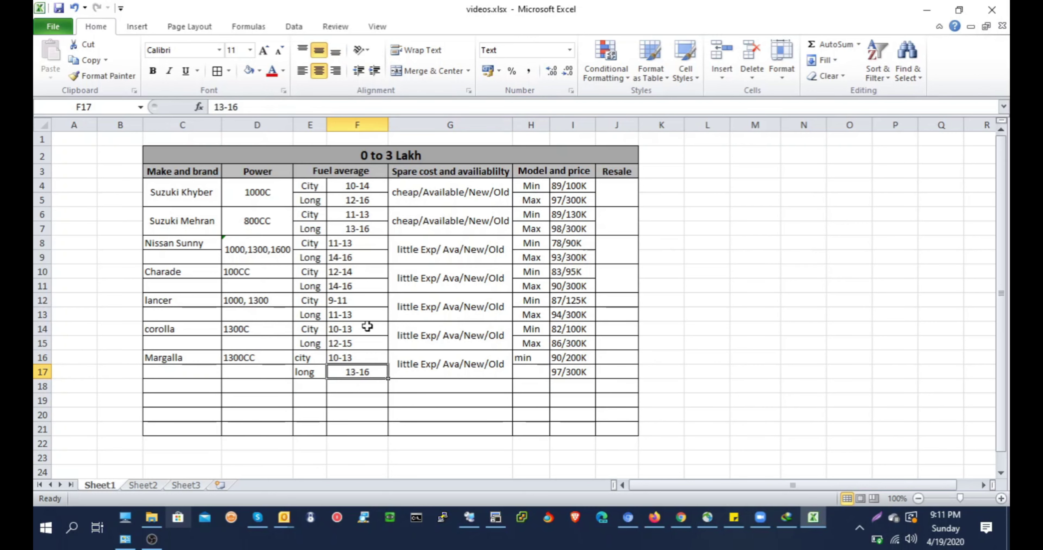
key("Left")
key("Left")
key("Left")
key("Left")
key("Down")
key("Down")
key("Right")
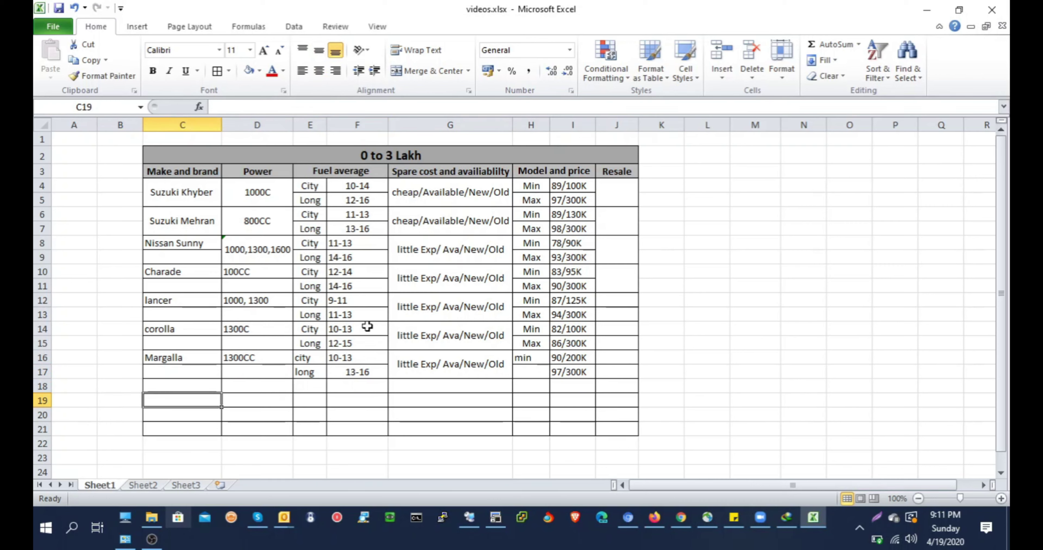
key("Up")
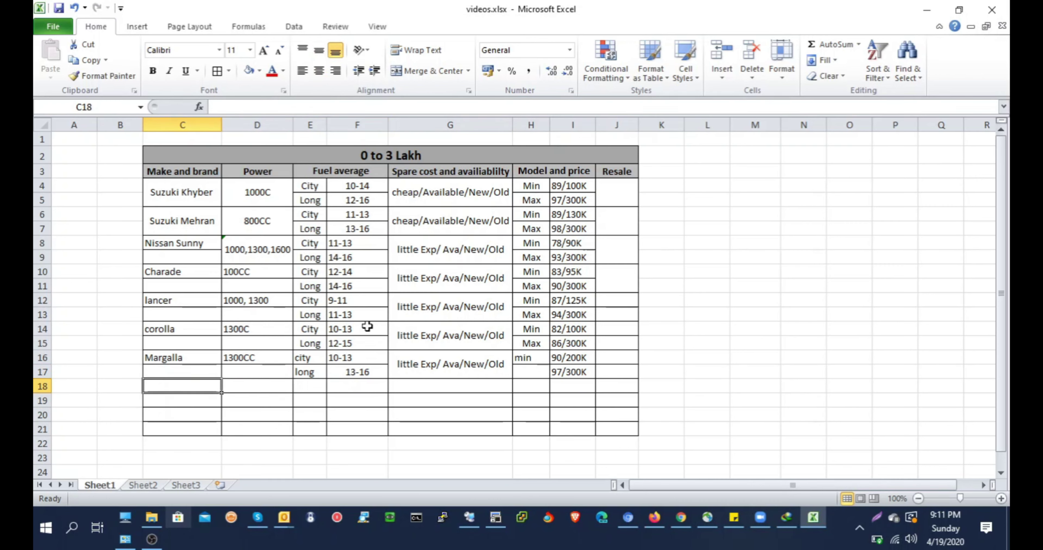
key("Right")
key("Right")
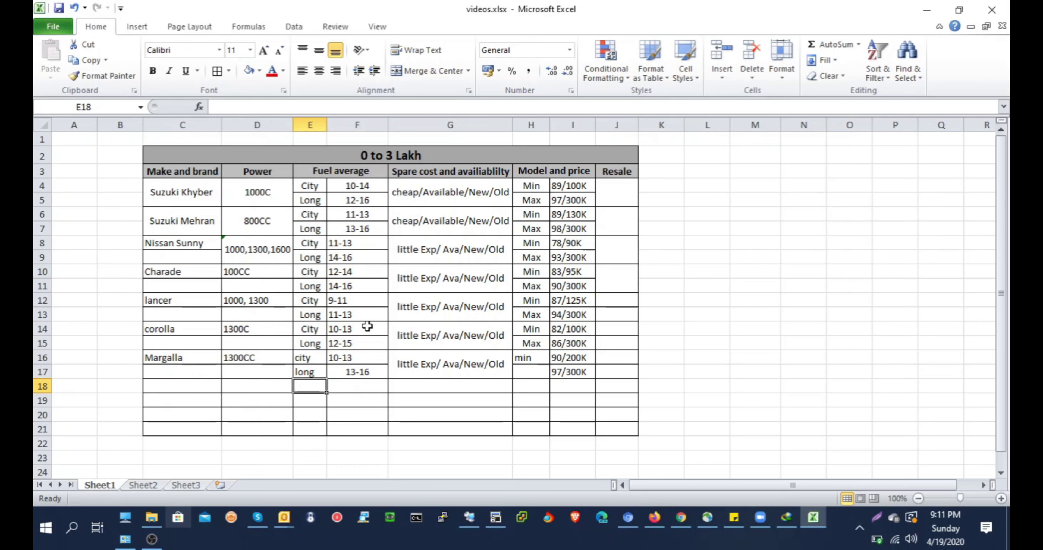
key("Right")
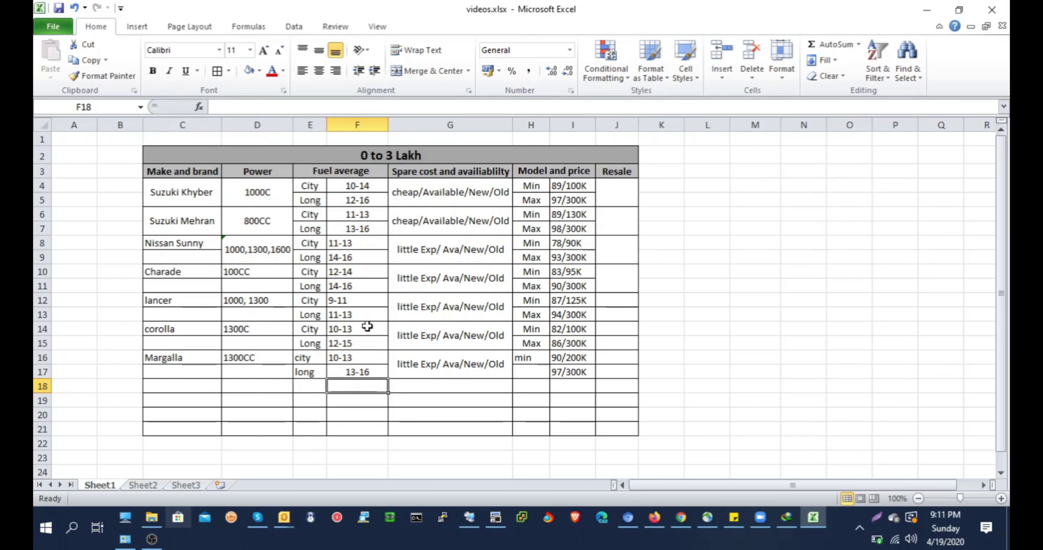
key("Left")
key("Left")
key("Left")
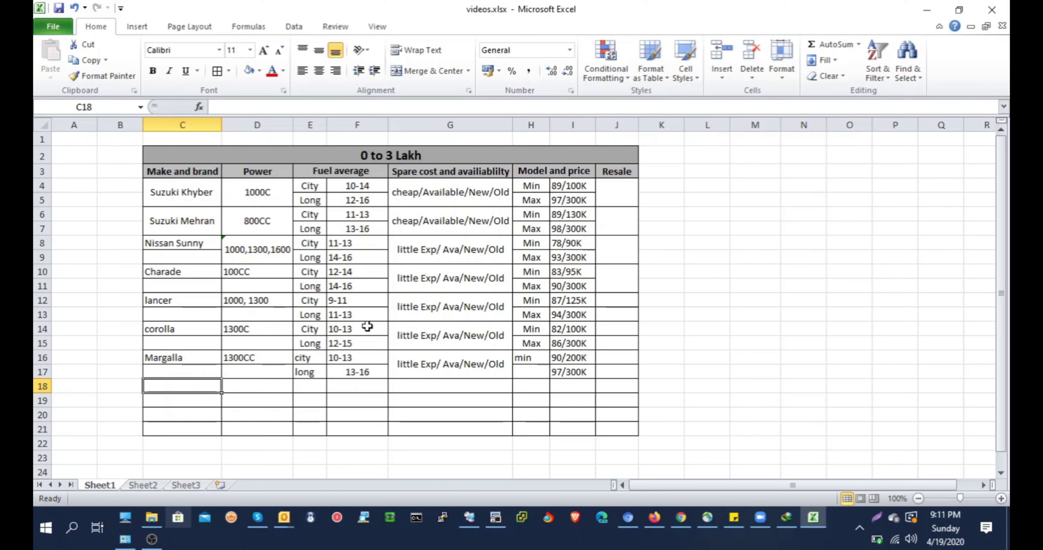
key("Down")
type("Civic")
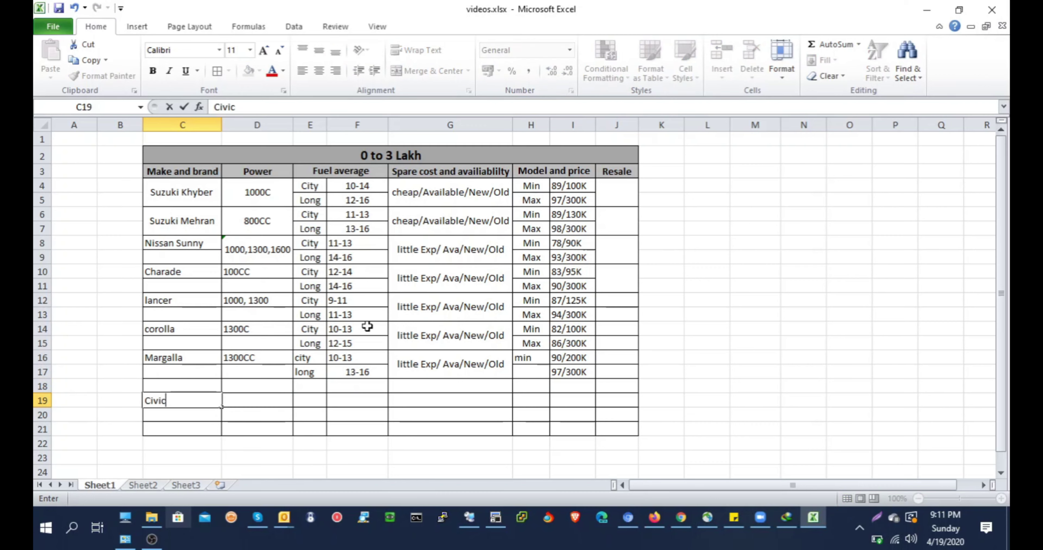
key("Return")
Enter 1300,1600 in D19 as the Civic's power
key("Up")
key("Right")
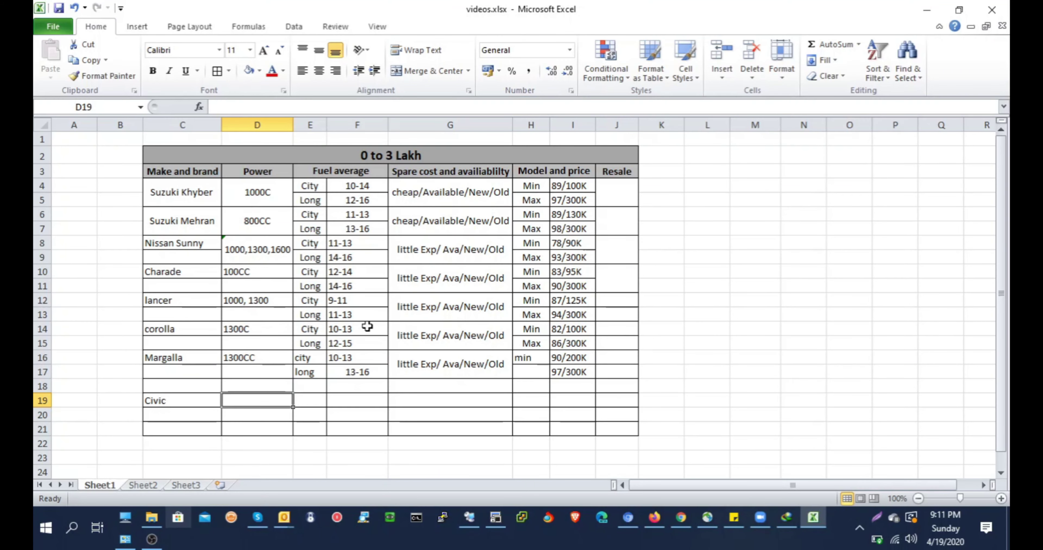
type("1300")
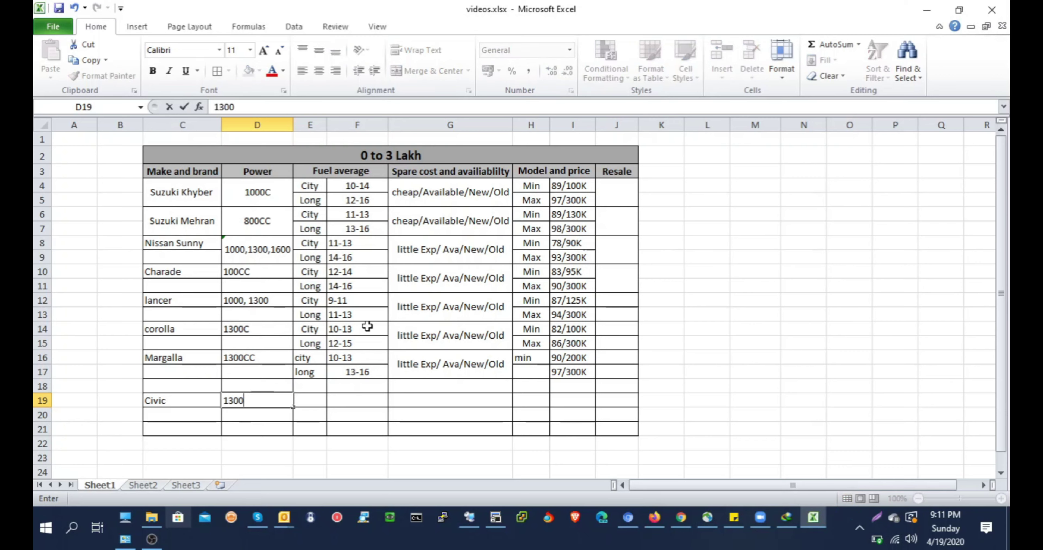
type(",16-")
key("BackSpace")
type("00")
key("Return")
key("Up")
Label the Civic's fuel average rows as City in E19 and Long in E20
key("Right")
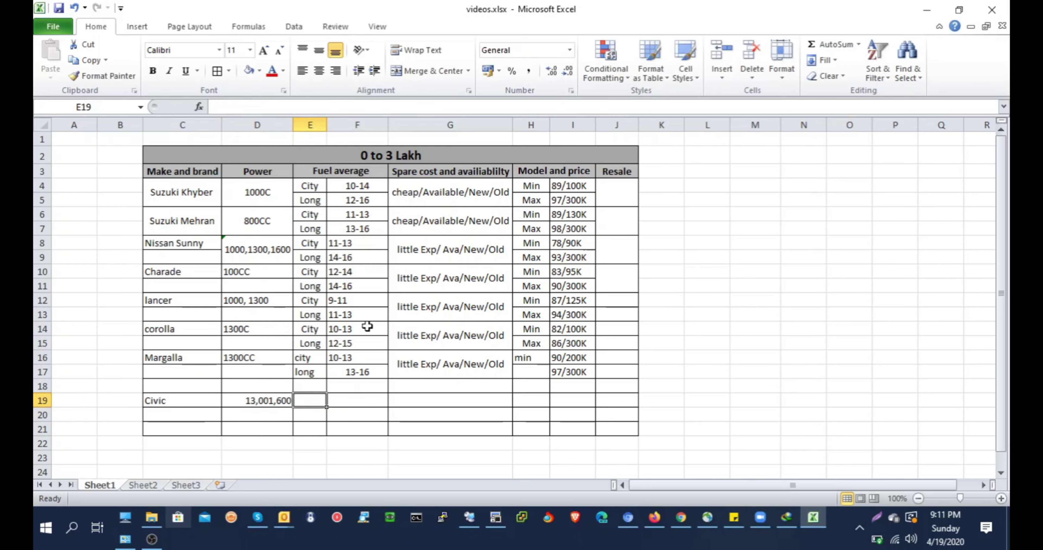
type("City")
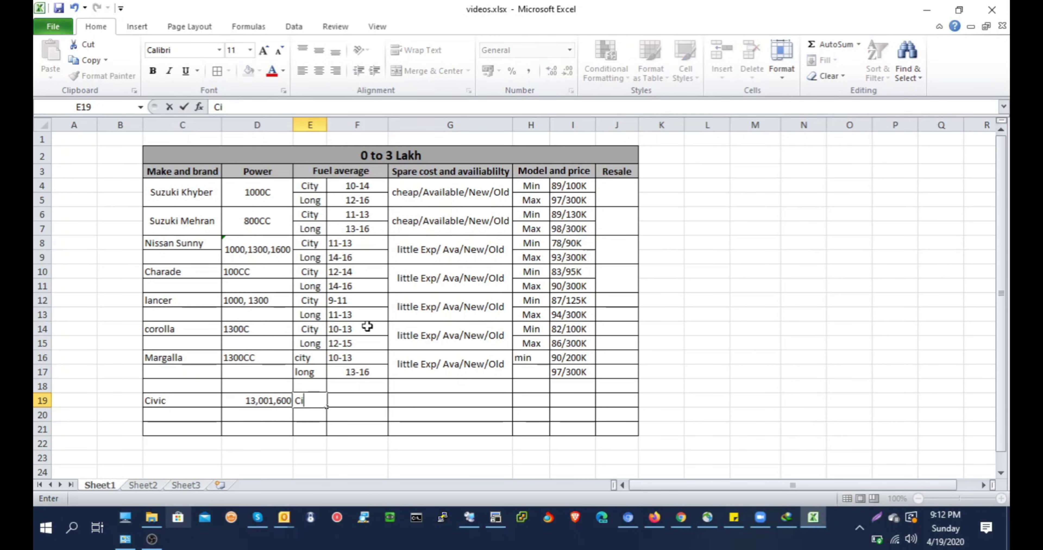
key("Return")
type("Long")
key("ctrl+Return")
key("Up")
Enter 8-11 in F19 as the Civic's city fuel average
key("Right")
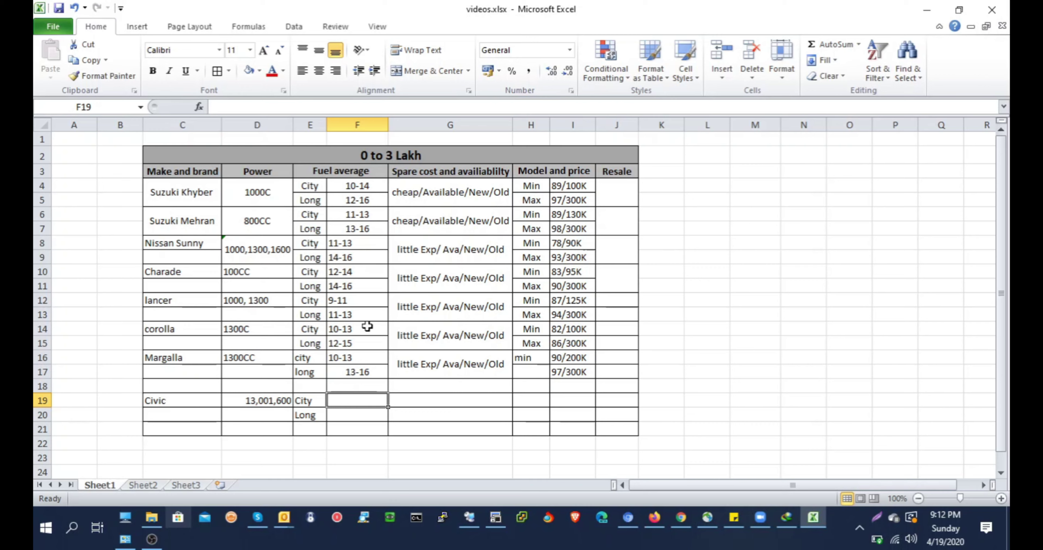
type("8-")
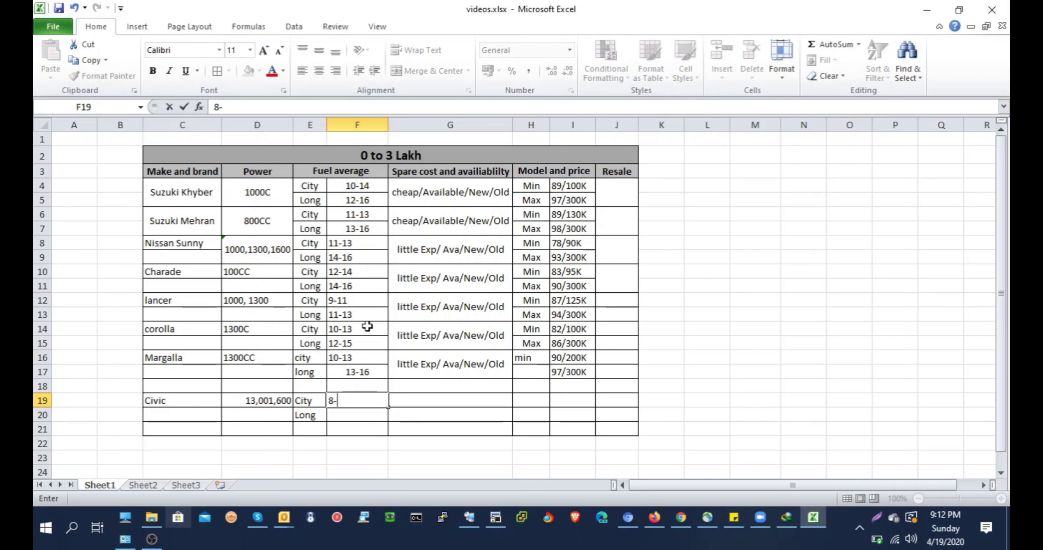
type("11")
key("Return")
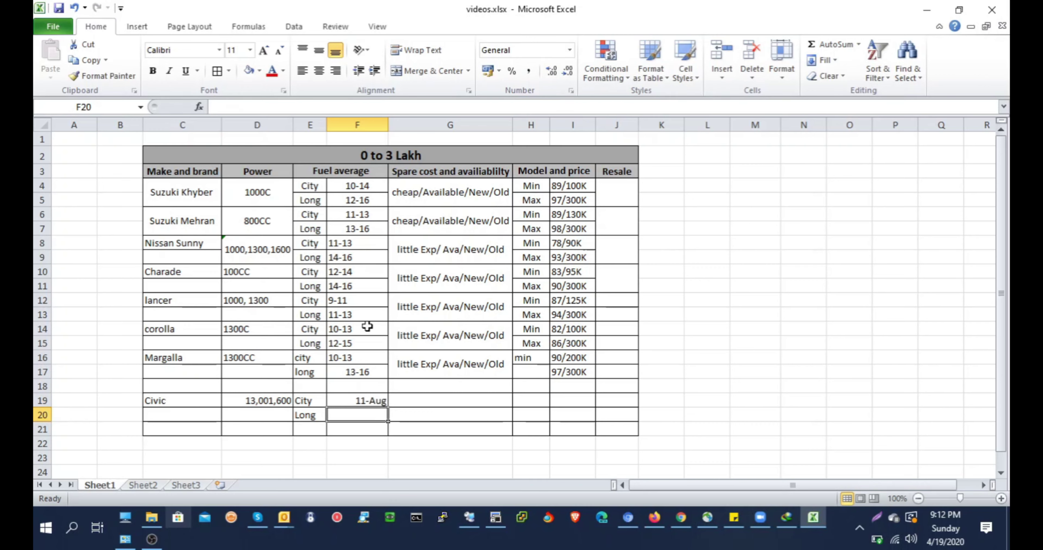
Clear the Civic's city fuel average in F19
key("Up")
key("Up")
key("Up")
key("Down")
key("Down")
key("Delete")
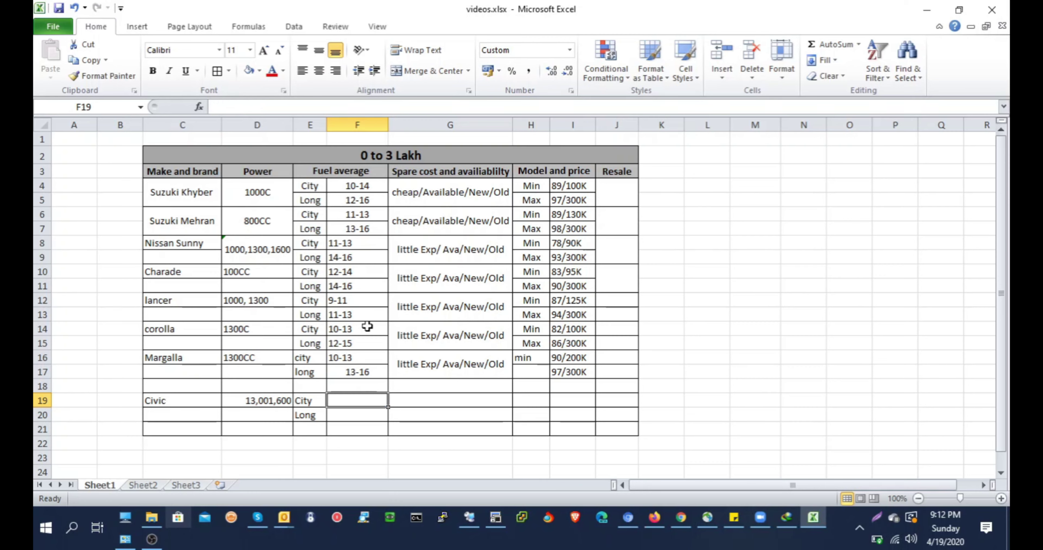
Copy the lancer's city fuel average from F12 into F19 for the Civic
key("Up")
key("Up")
key("Up")
key("Up")
key("Up")
key("Up")
key("Up")
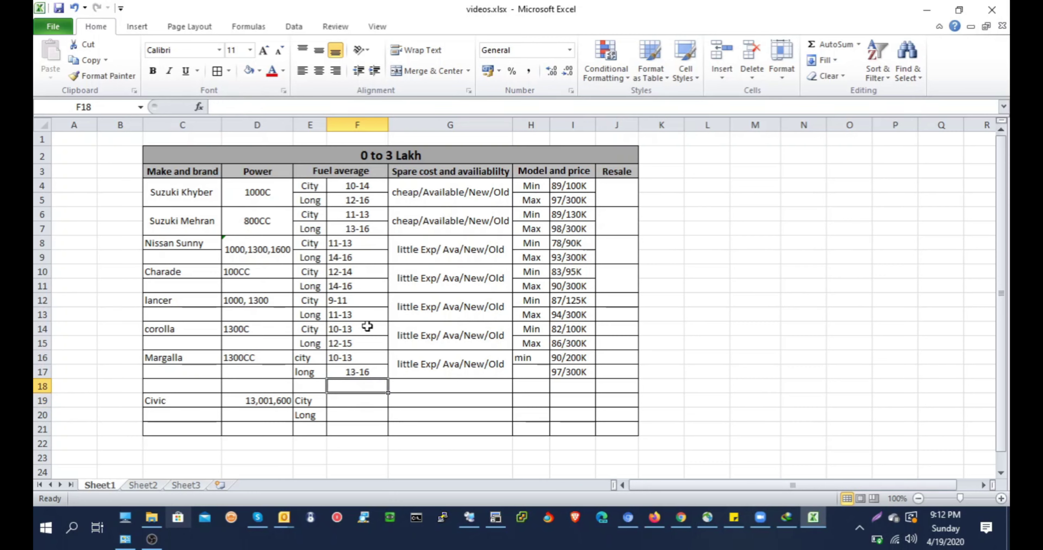
key("ctrl+c")
key("Down")
key("Down")
key("Down")
key("Down")
key("Down")
key("Down")
key("Down")
key("Down")
key("Down")
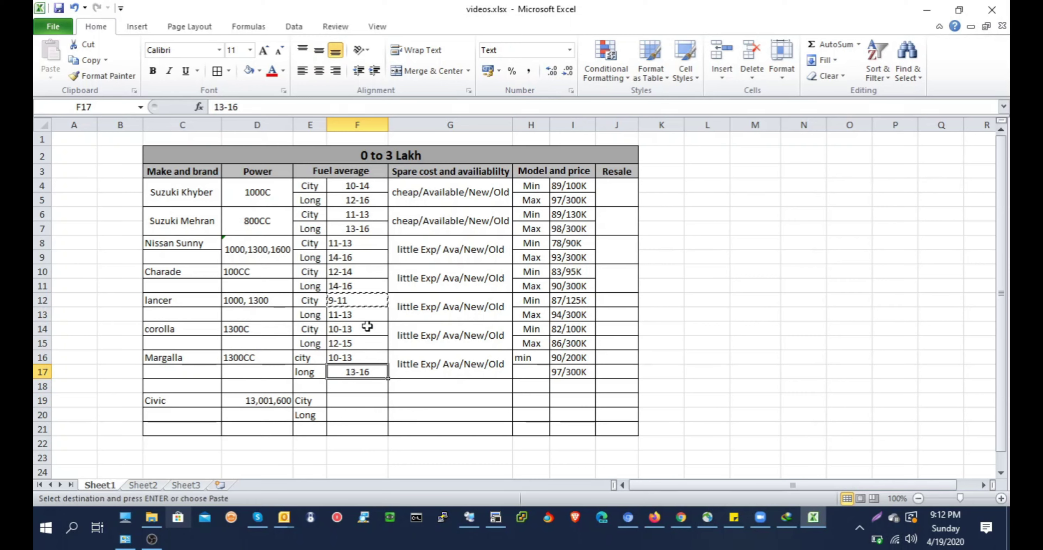
key("Up")
key("Up")
key("ctrl+v")
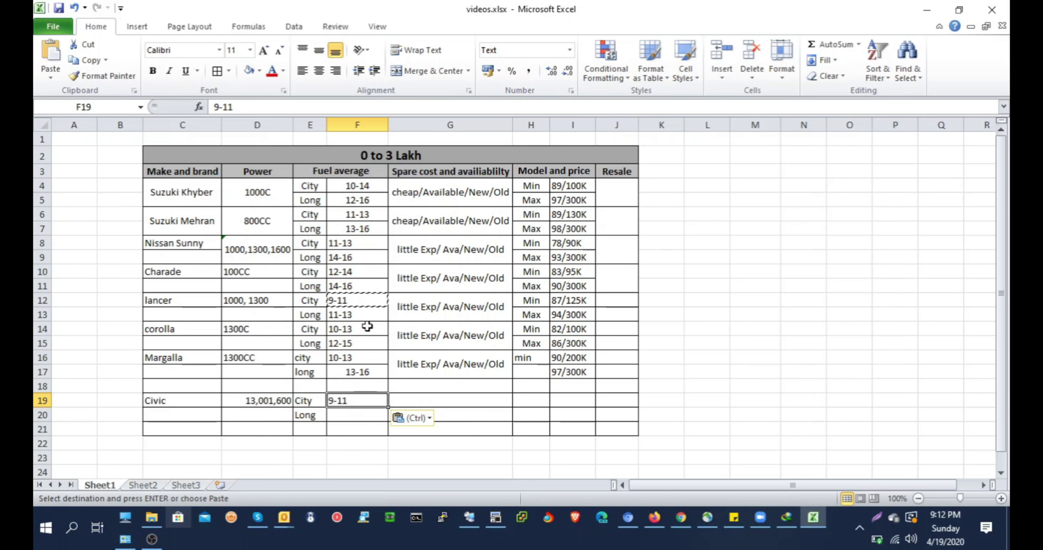
Change the Civic's city fuel average in F19 to 8-11
left_click(217, 106)
key("BackSpace")
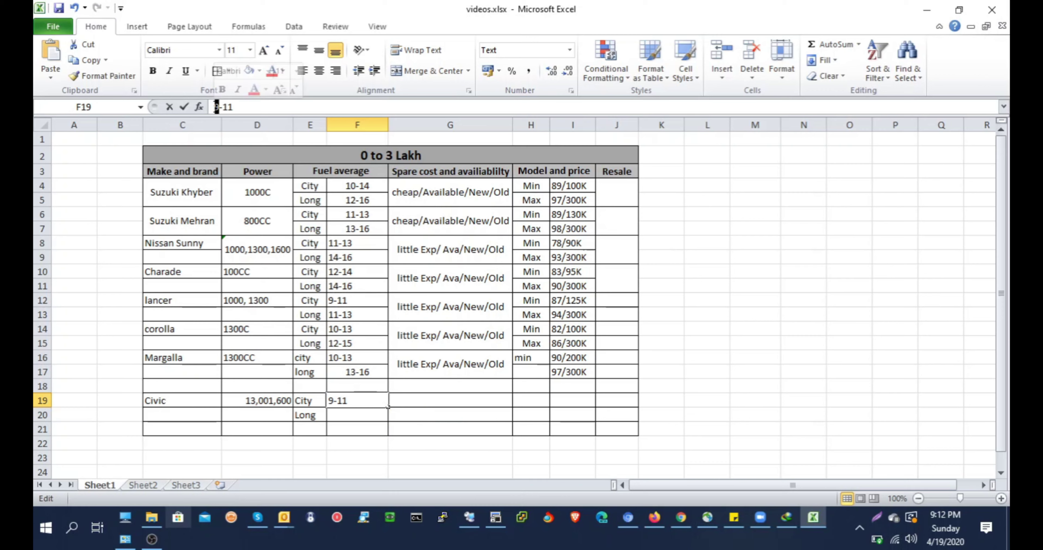
type("8")
key("Return")
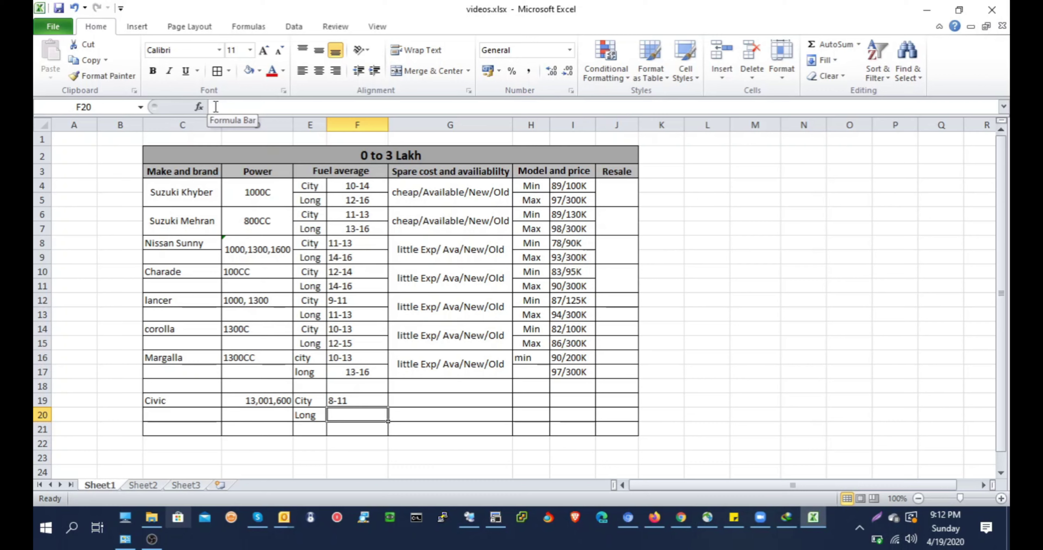
type("11-13")
key("ctrl+Return")
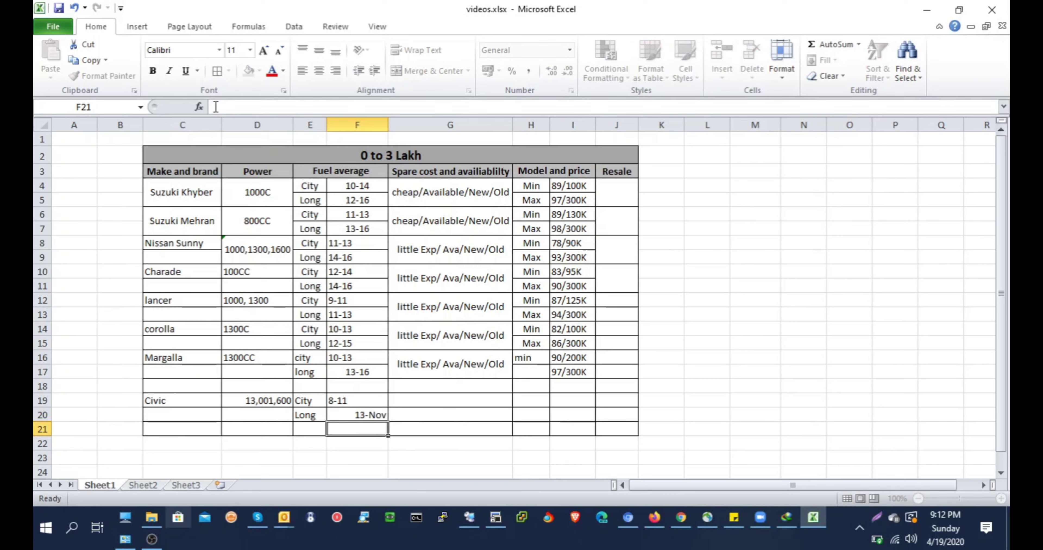
key("Delete")
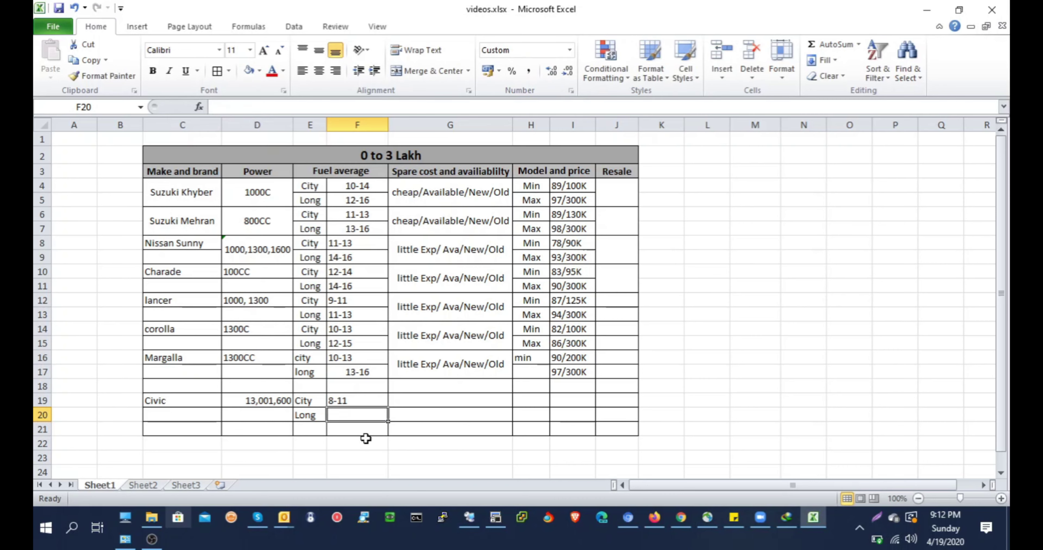
Format F20 as Text and enter 11-13 as the Civic's long fuel average
right_click(354, 415)
key("Escape")
key("ctrl+1")
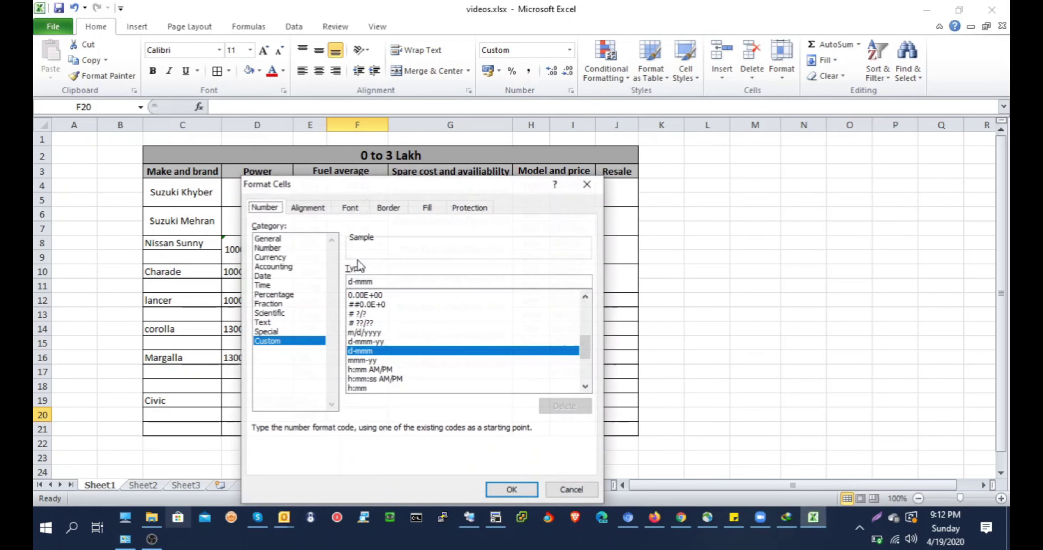
left_click(267, 324)
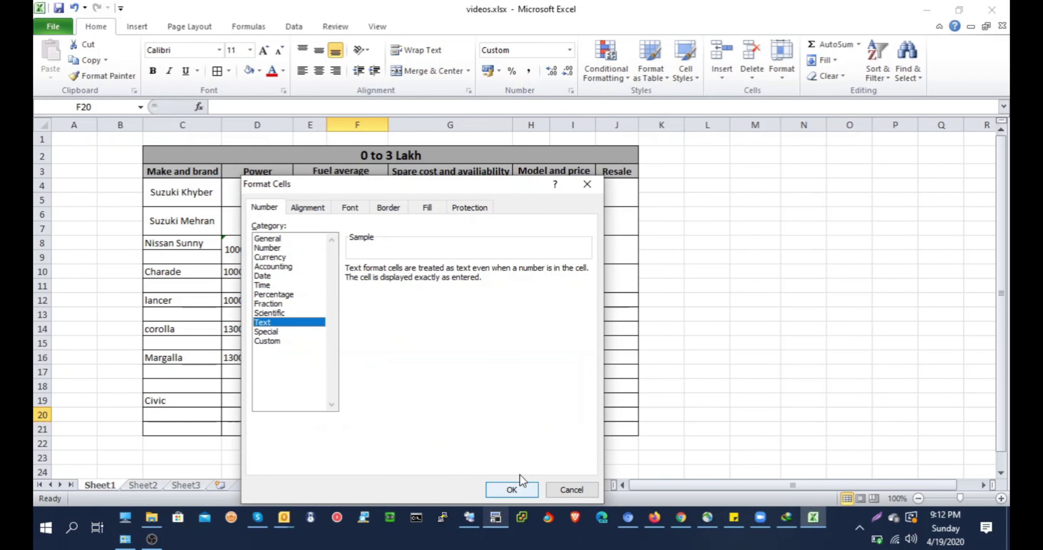
key("Return")
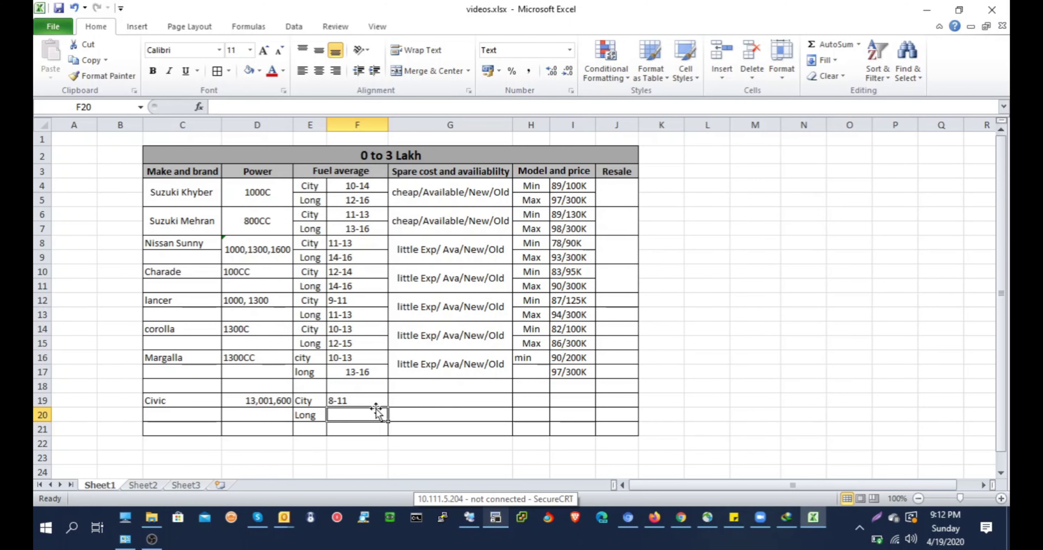
type("11-13")
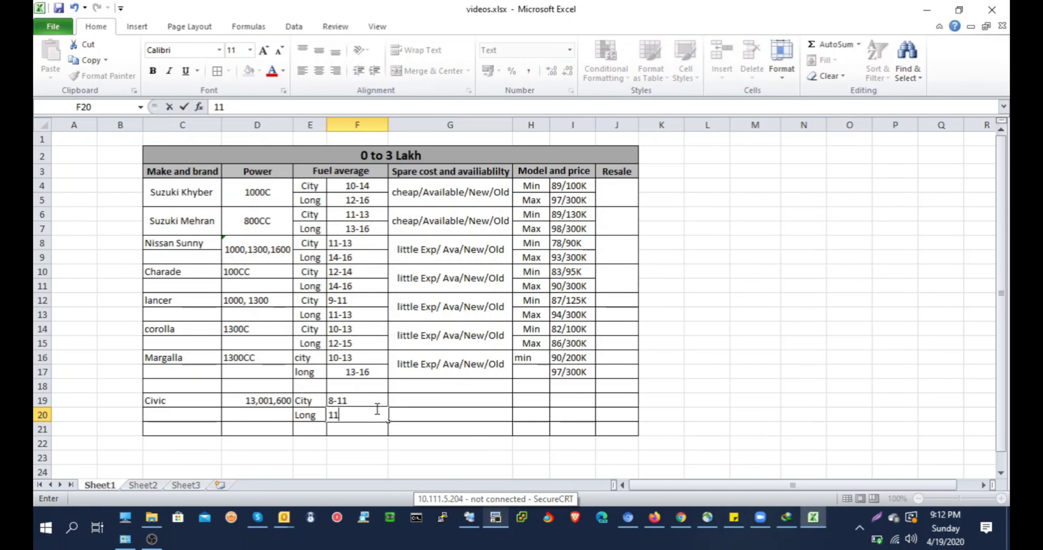
key("Return")
Enter Exp/OLD in G19 as the Civic's spare cost and availability
key("Up")
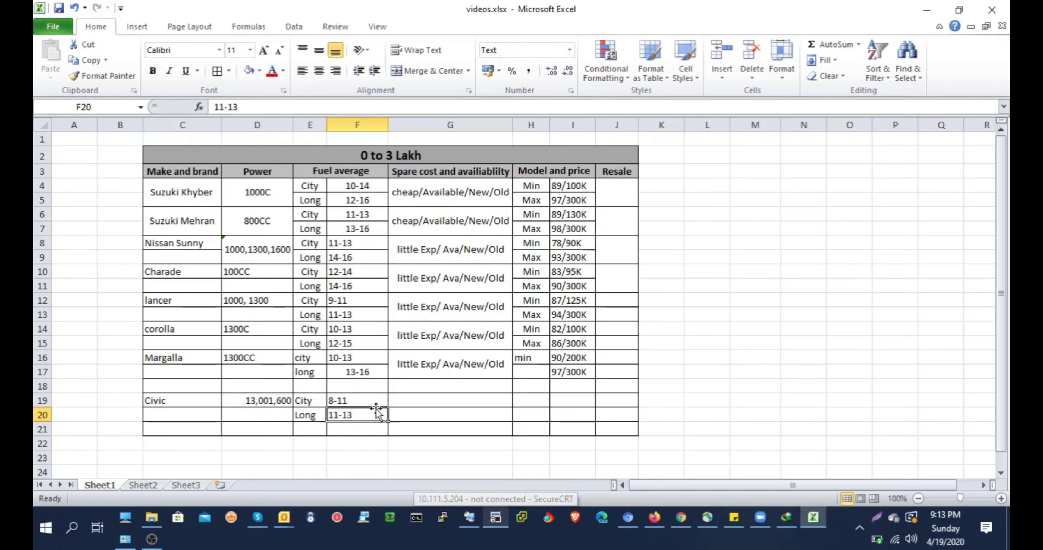
key("Right")
key("Up")
key("Up")
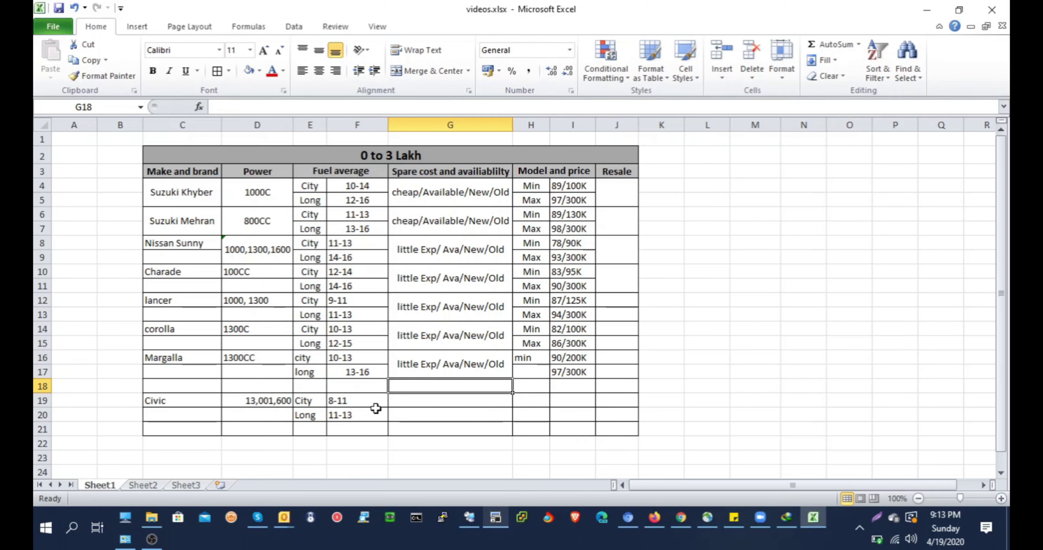
key("Down")
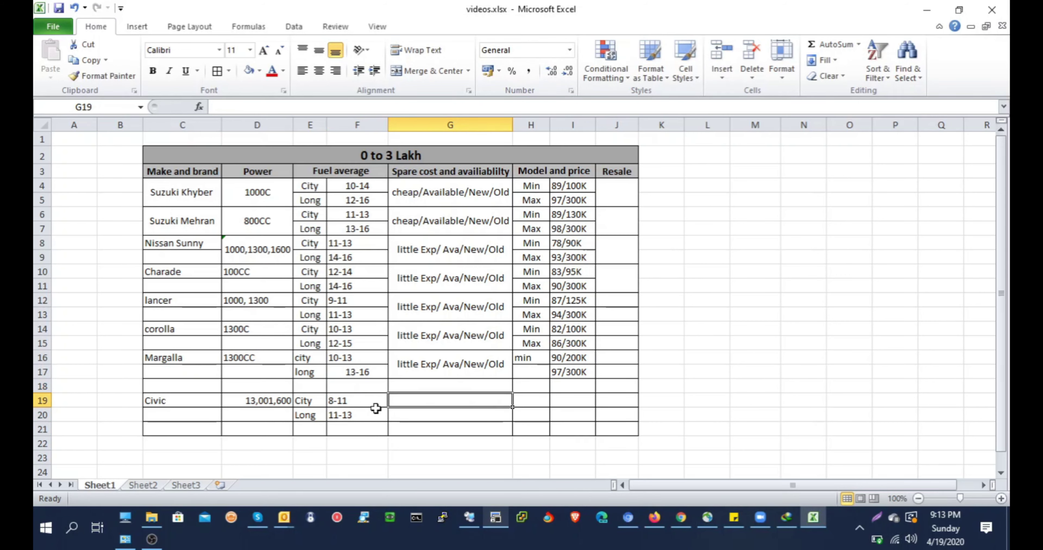
type("Exp")
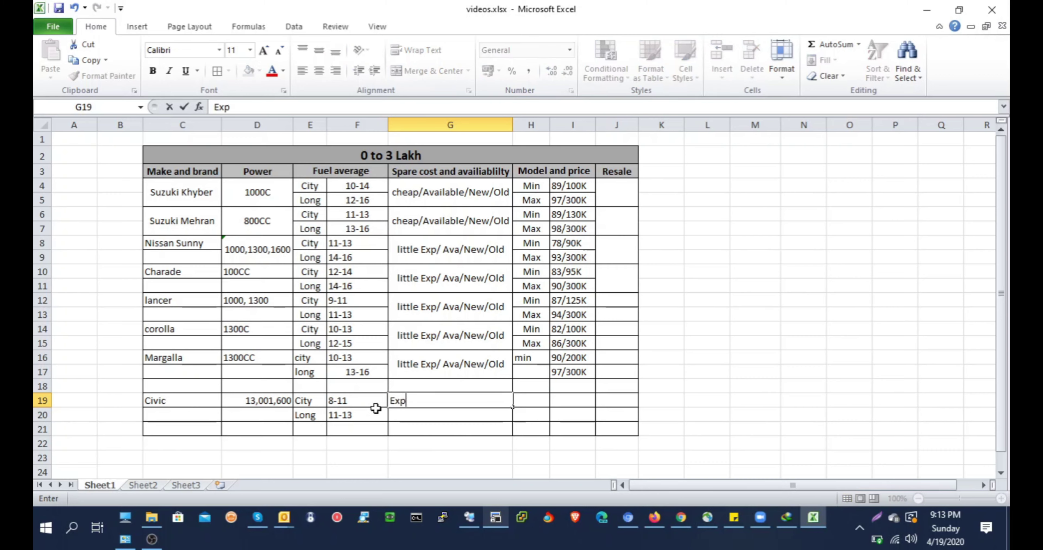
type("/Ol")
key("BackSpace")
type("LD")
key("Return")
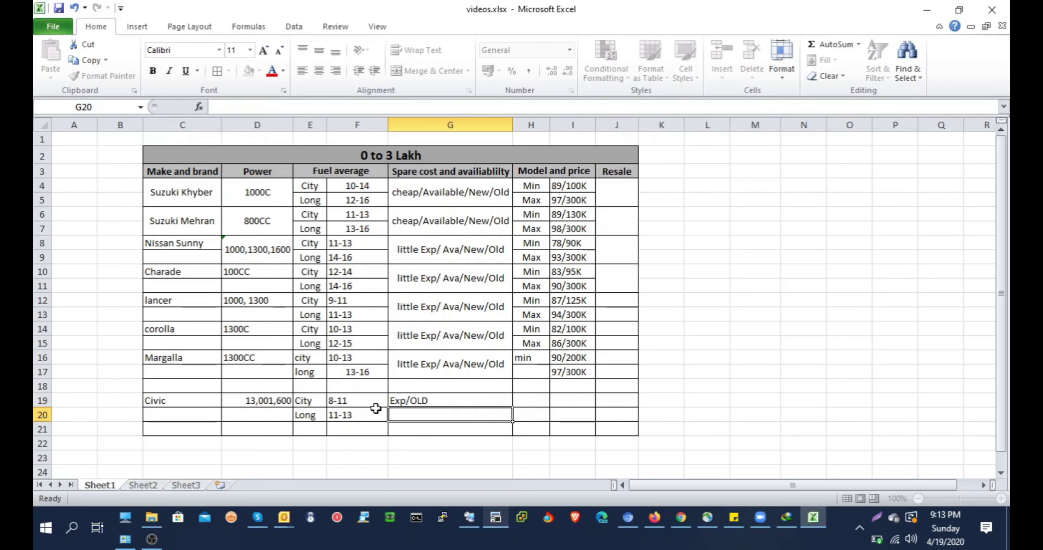
Label the Civic's first model and price row Min in H19
key("Up")
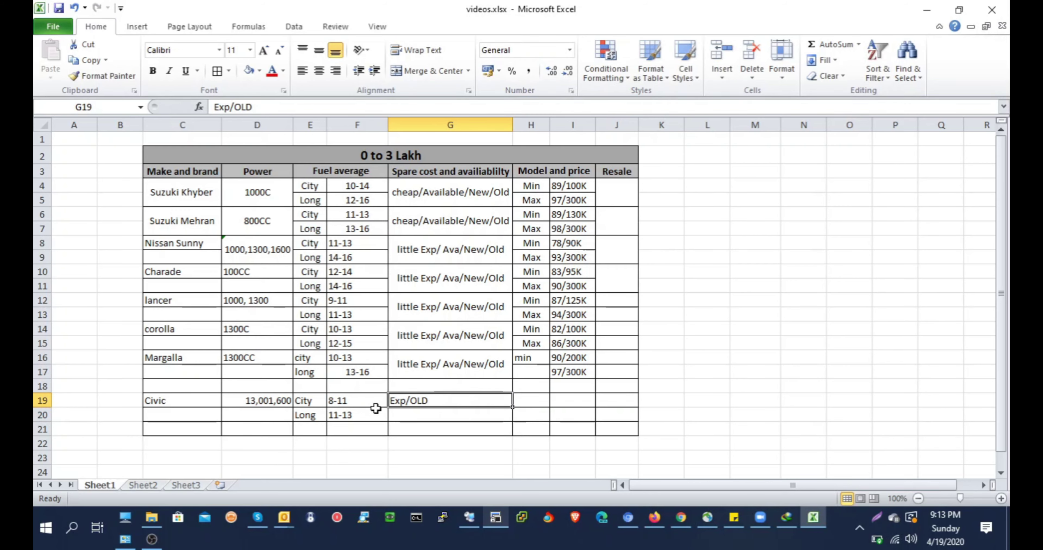
key("Right")
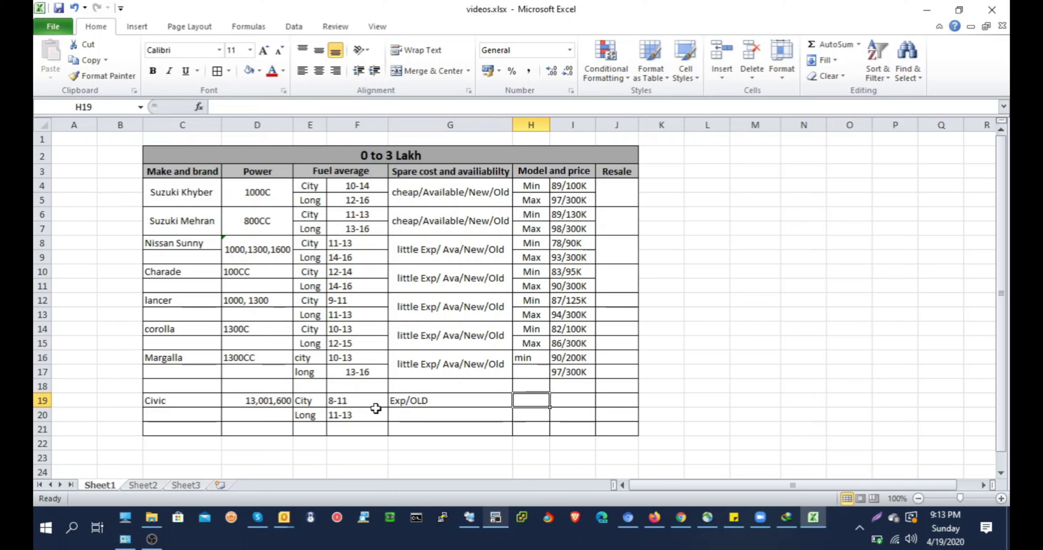
type("Min")
key("Return")
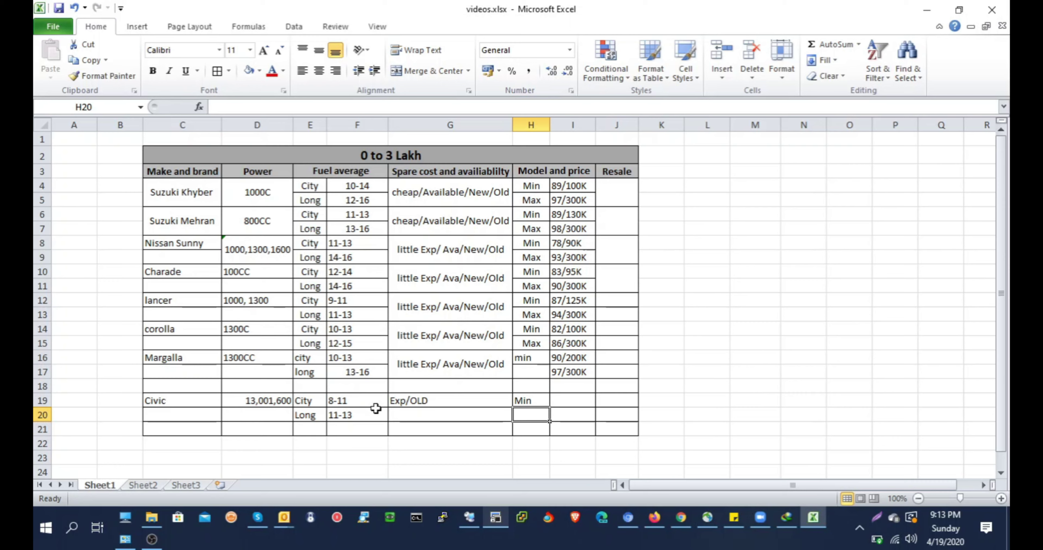
Enter 93/140K in I19 as the Civic's minimum model and price
key("Up")
key("Right")
type("140K")
key("Return")
key("Left")
key("Up")
key("Right")
key("F2")
key("Left")
key("Left")
key("Left")
key("Left")
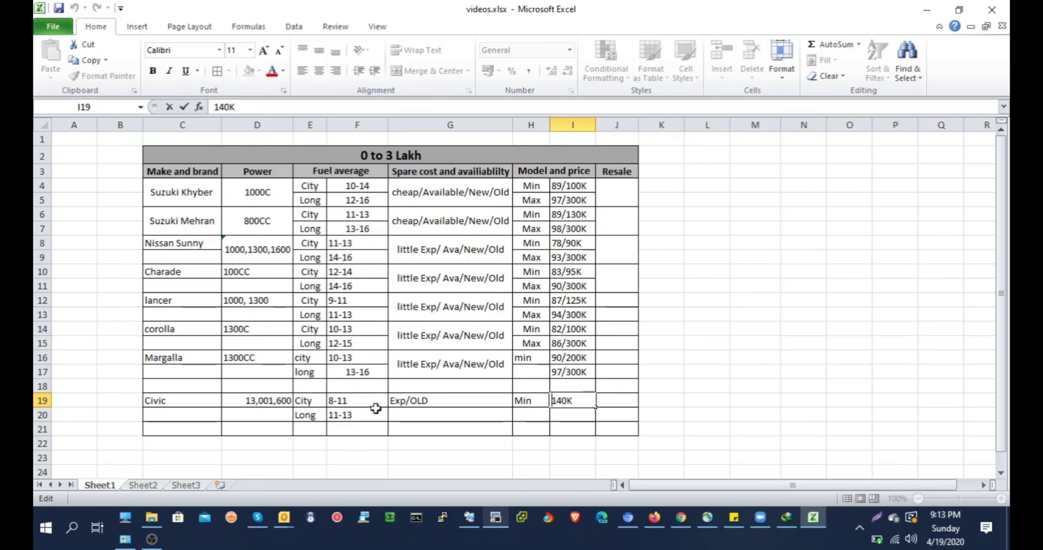
type("93/")
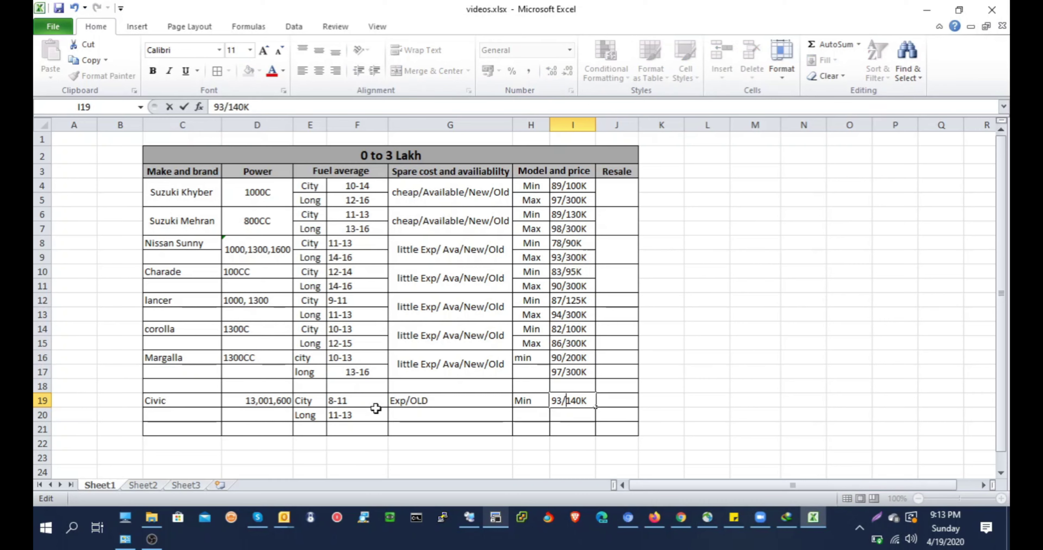
key("Return")
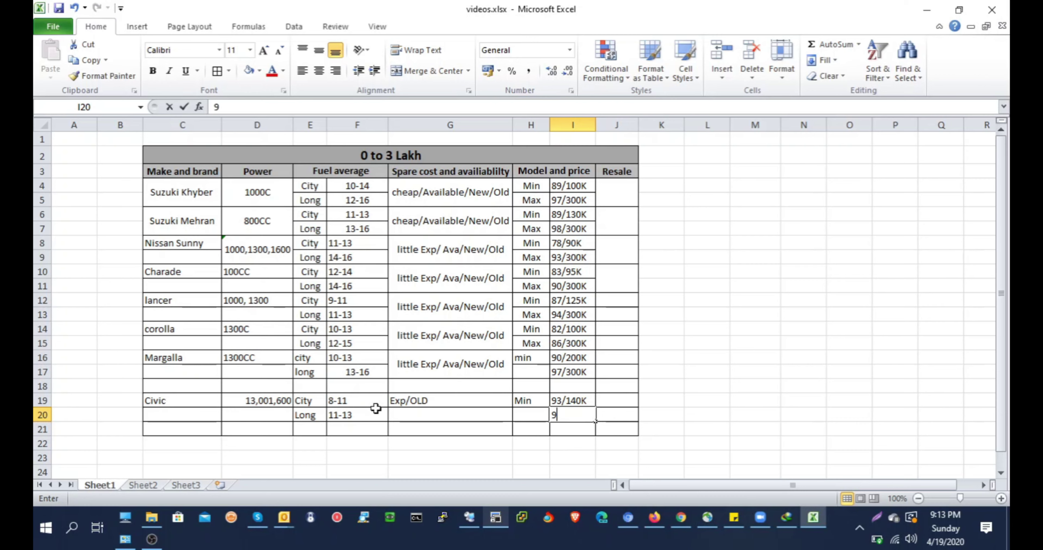
Enter 95/300K in I20 as the Civic's maximum model and price
type("95/")
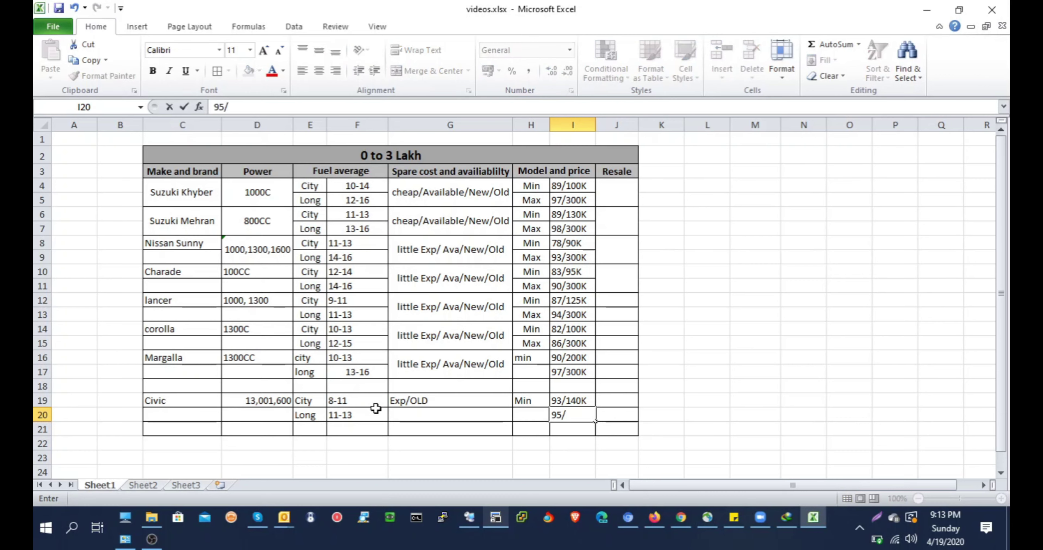
type("300K")
key("Return")
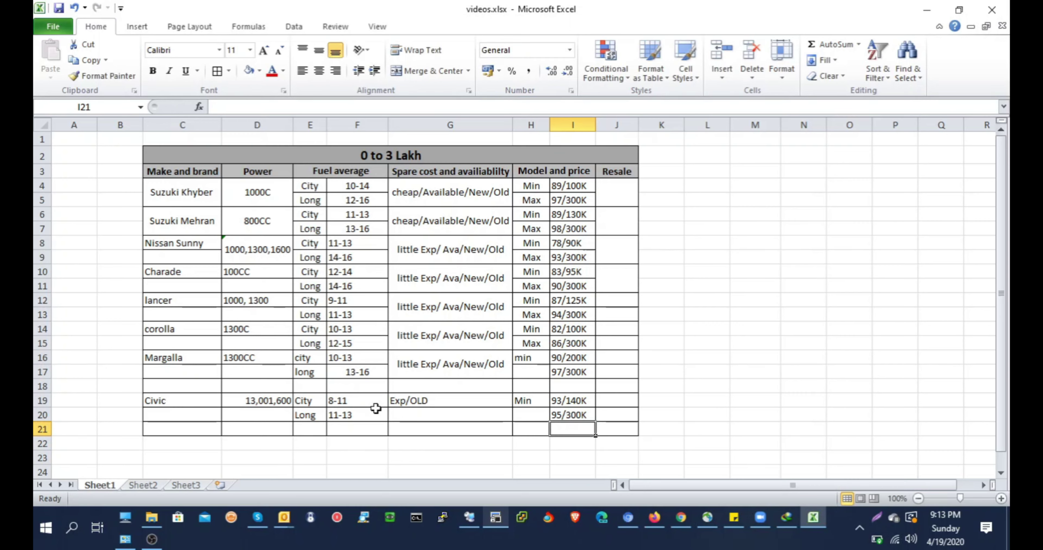
key("Left")
key("Left")
key("Left")
key("Left")
key("Left")
key("Up")
key("Up")
key("Up")
key("Up")
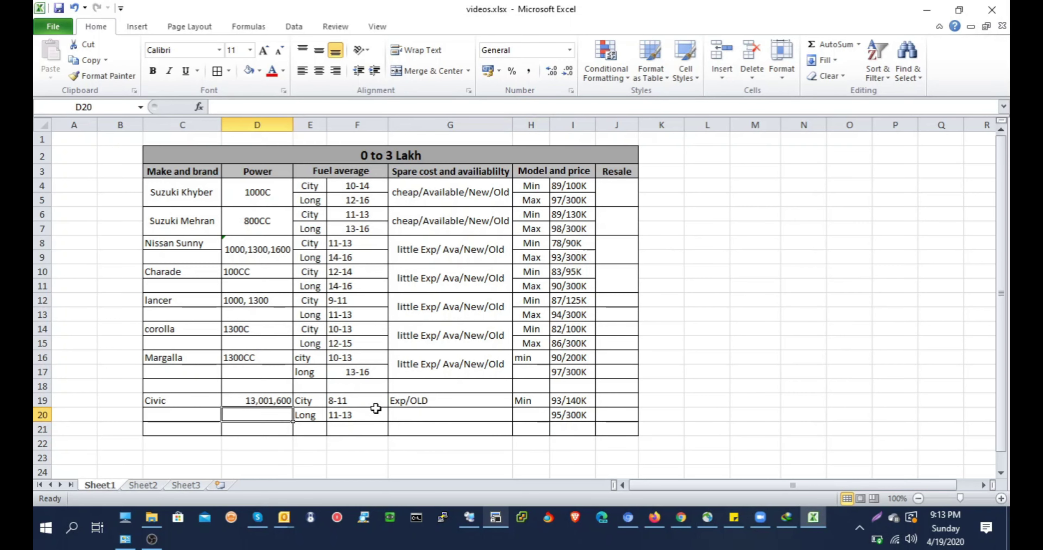
key("Up")
key("Up")
key("Up")
key("Up")
key("Up")
key("Up")
key("Right")
key("Right")
key("Right")
key("Right")
key("Right")
key("Right")
key("Right")
key("Right")
key("Right")
key("Right")
key("Right")
key("Right")
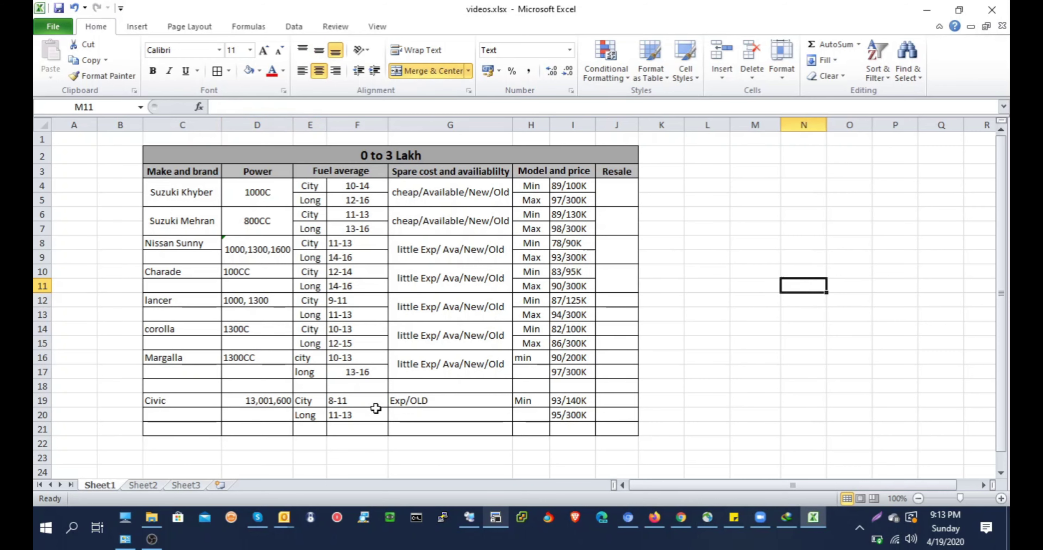
key("Left")
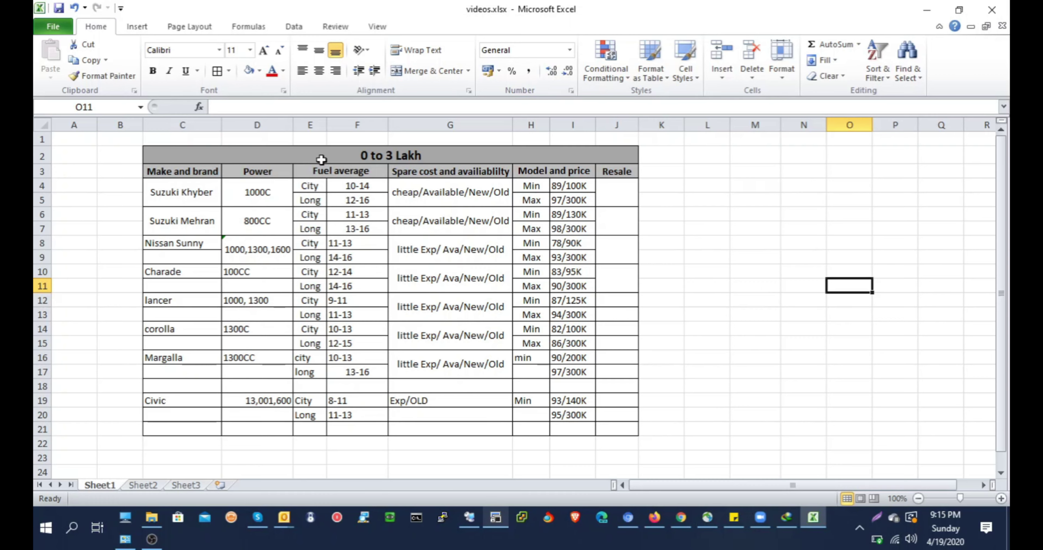
left_click(307, 186)
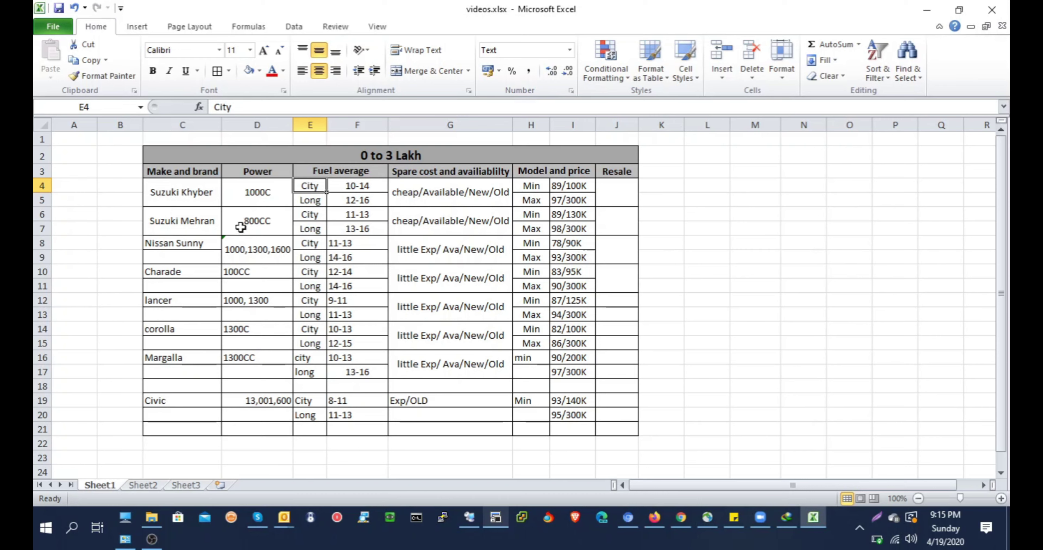
left_click(307, 203)
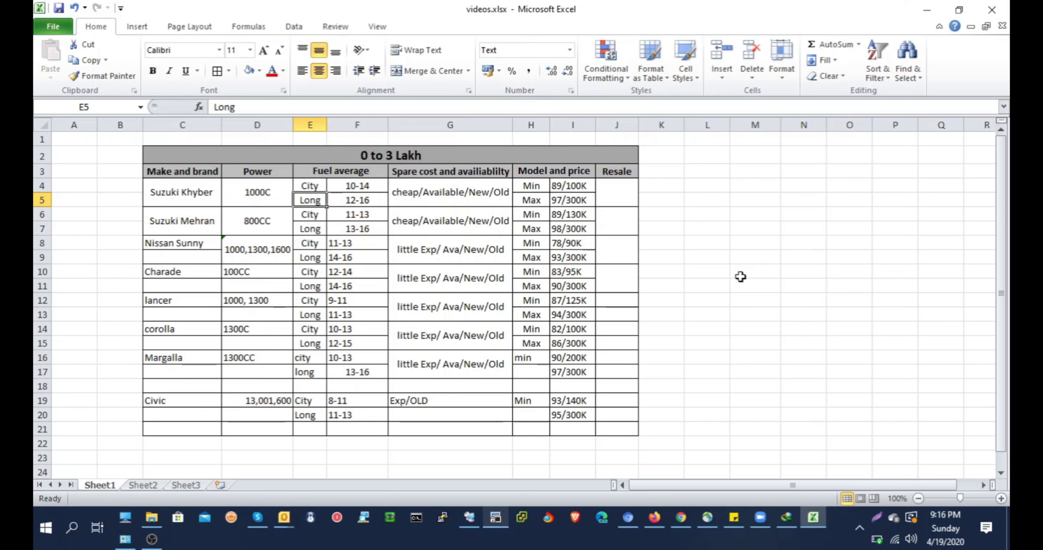
Clear the Civic's power value in D19
left_click(252, 401)
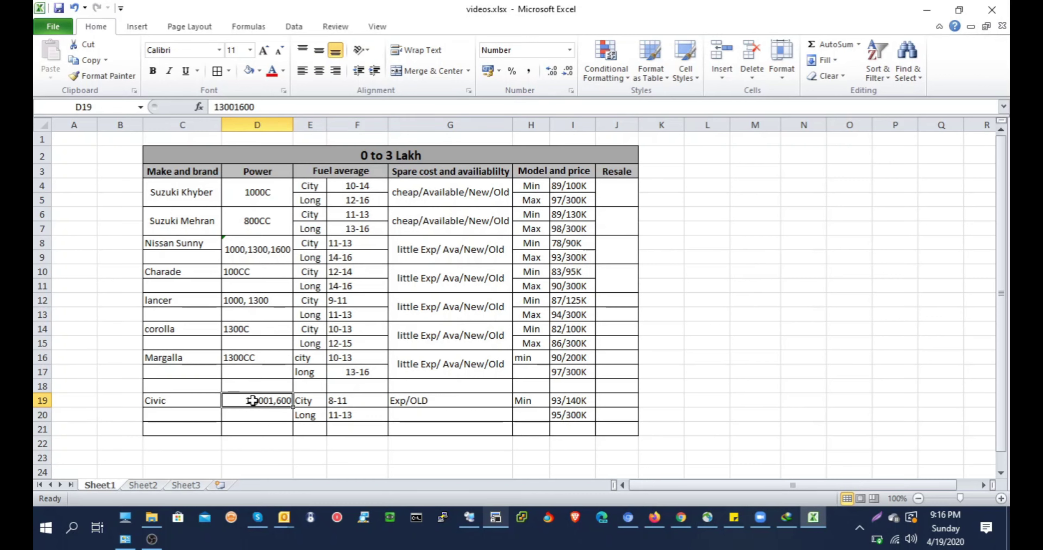
key("Delete")
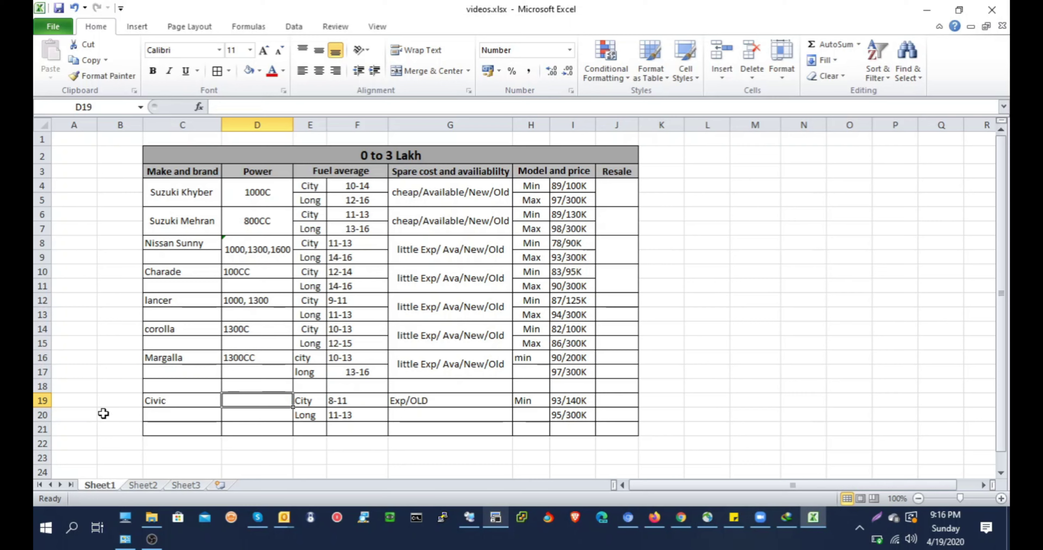